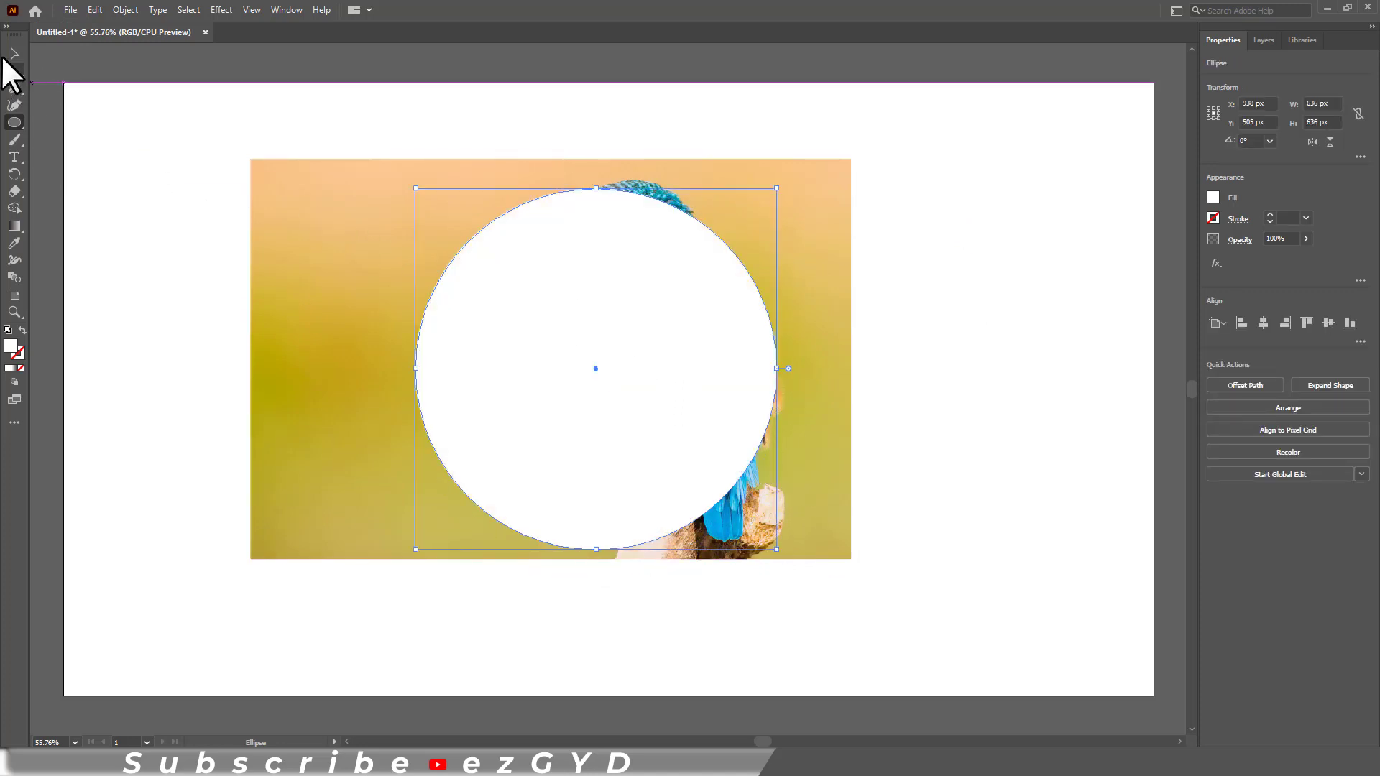
# - Move the white circle up and right over the kingfisher to X 982 px, Y 488 px and remove its fill
pyautogui.click(15, 54)
pyautogui.moveTo(477, 356); pyautogui.dragTo(503, 349)
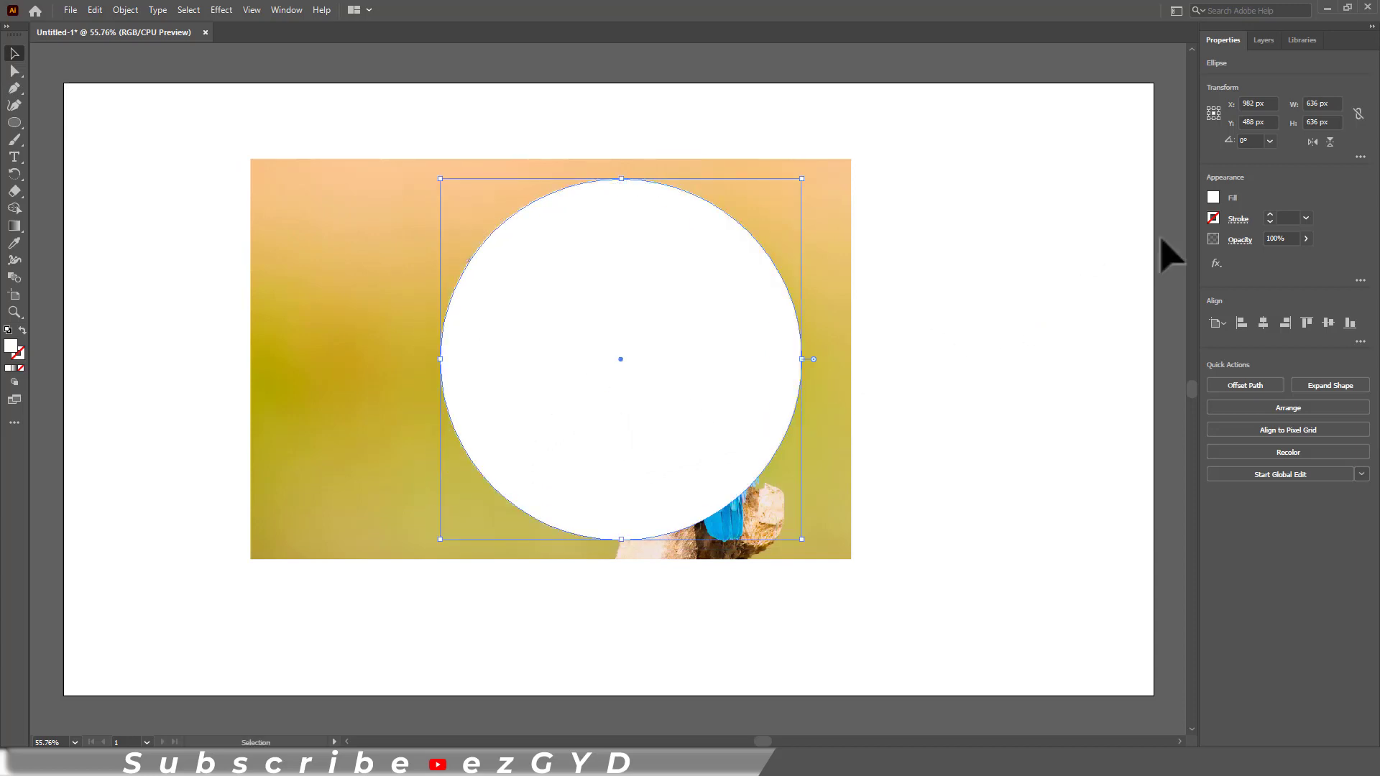
pyautogui.click(1213, 201)
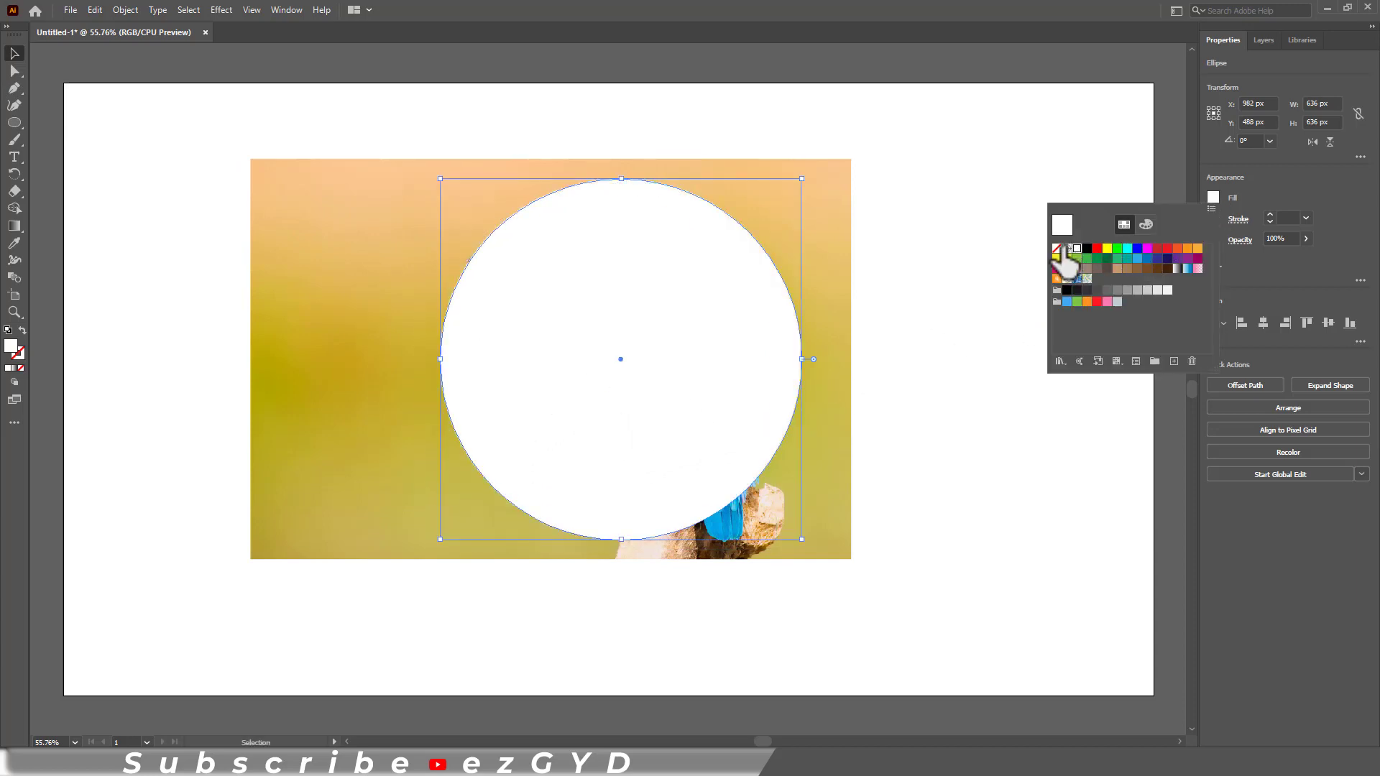
pyautogui.click(1057, 249)
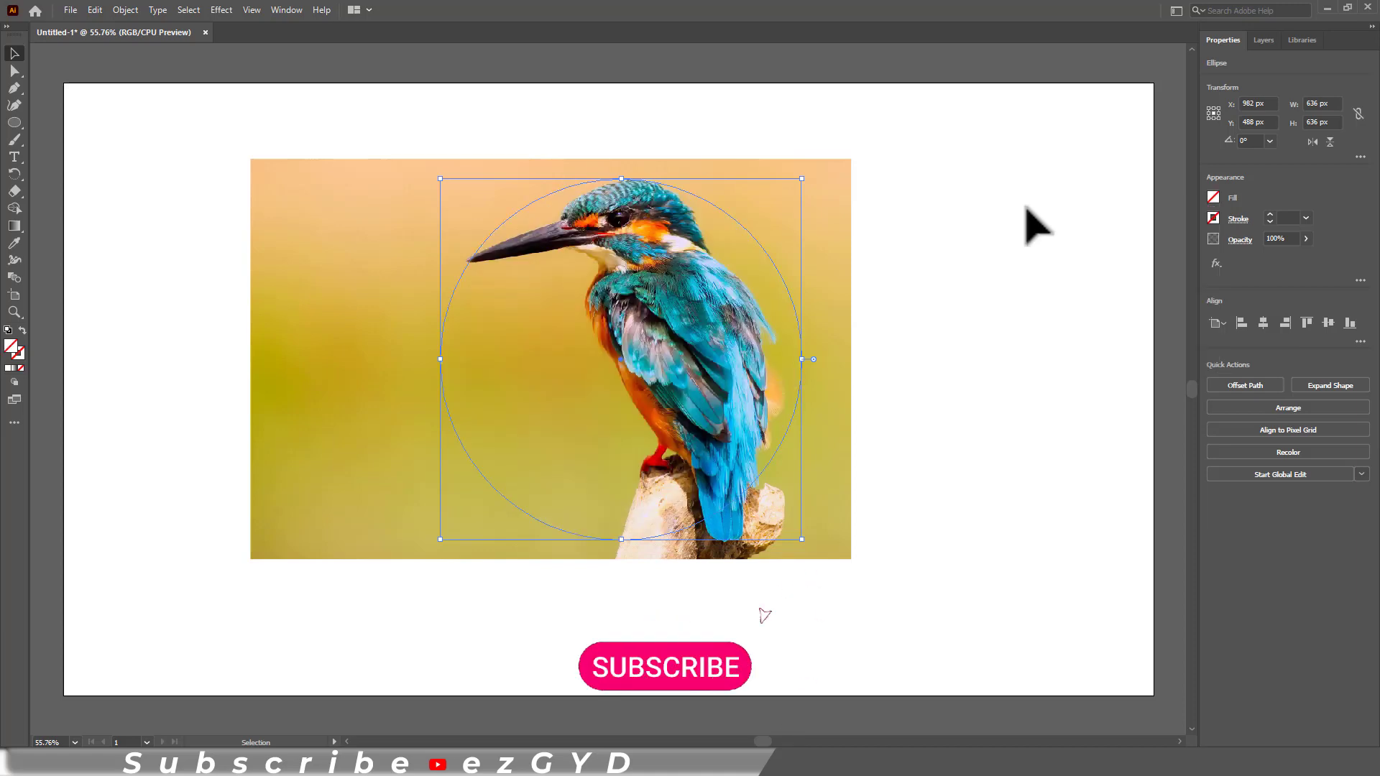
# - Give the circle a 0.25 pt stroke and deselect it
pyautogui.click(1306, 218)
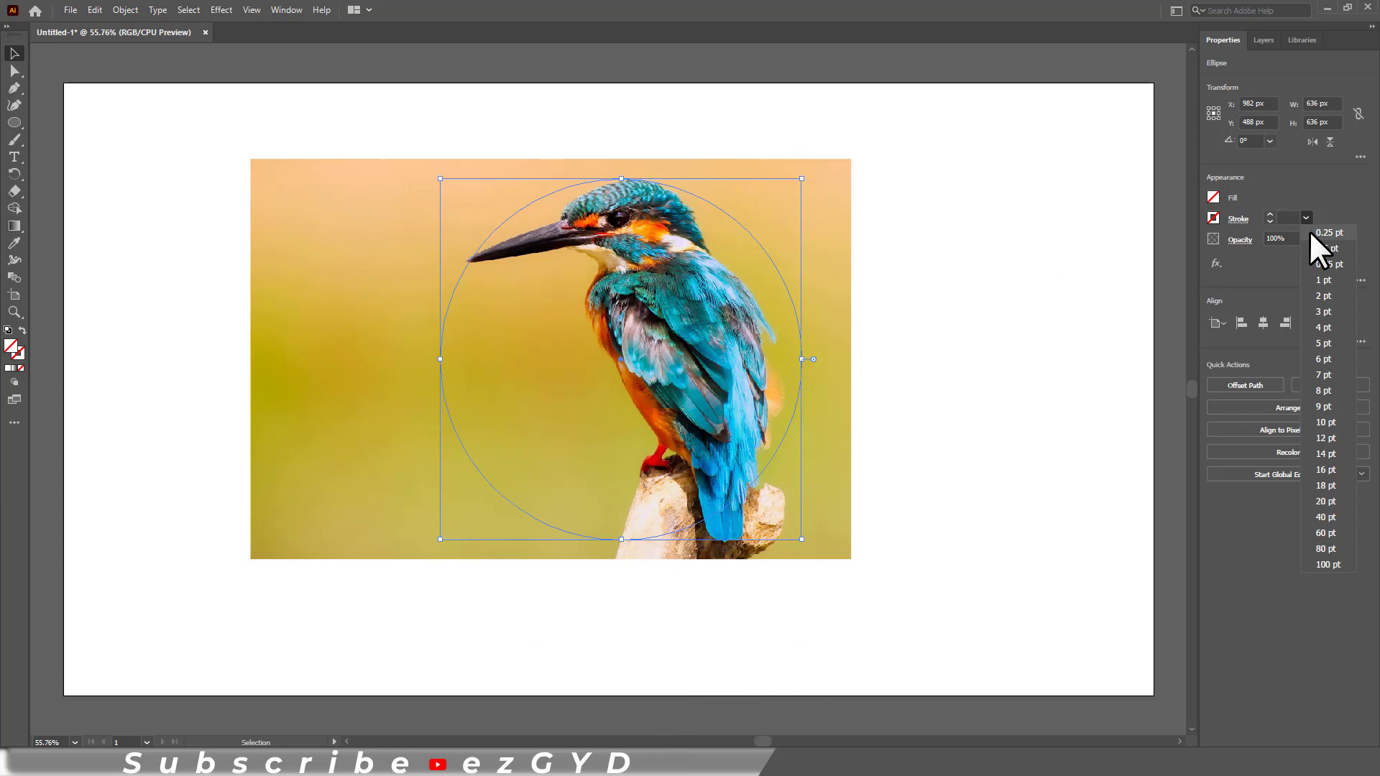
pyautogui.click(1309, 230)
pyautogui.click(983, 400)
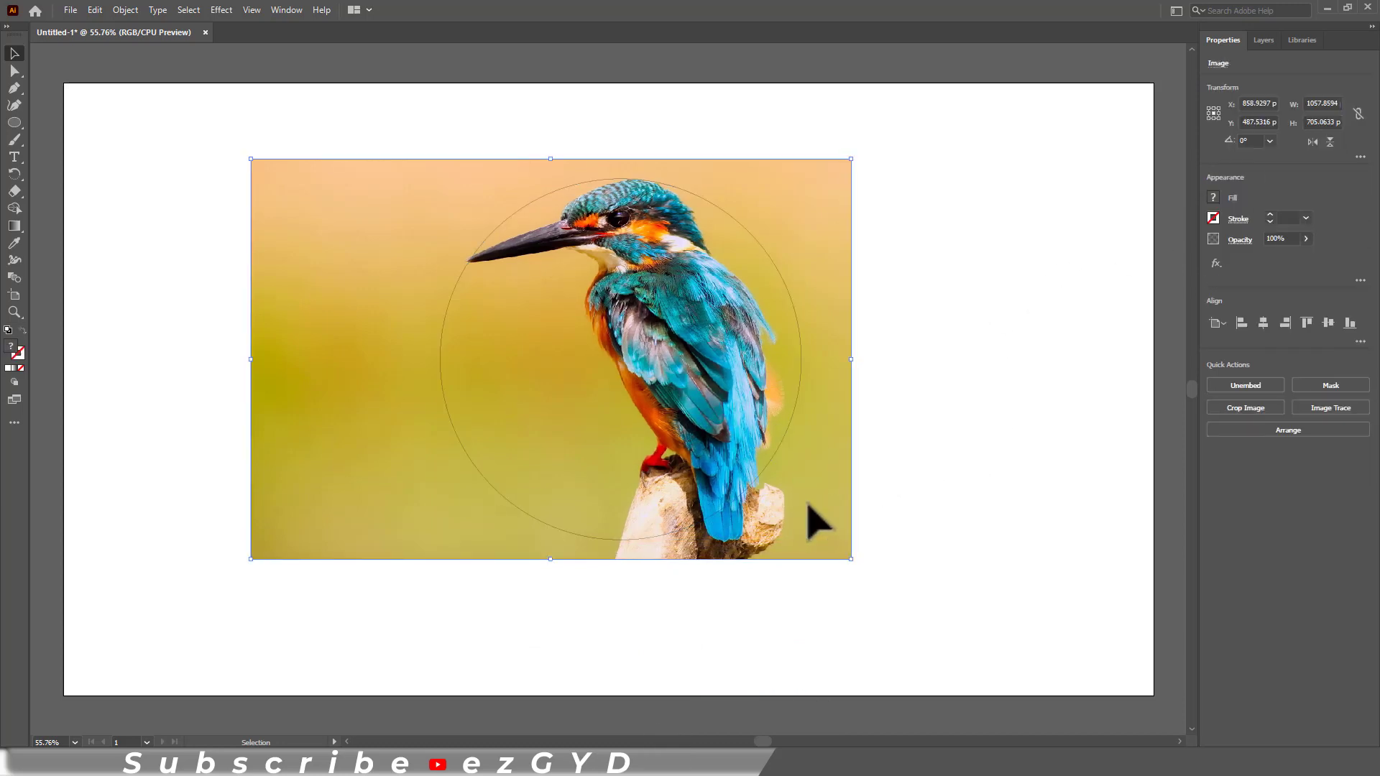
# - Nudge the kingfisher photo behind the circle 20 px right and 22 px down
pyautogui.press('Down')
pyautogui.press('Down')
pyautogui.hotkey('shift', 'Right')
pyautogui.hotkey('shift', 'Right')
pyautogui.hotkey('shift', 'Down')
pyautogui.hotkey('shift', 'Down')
pyautogui.click(883, 434)
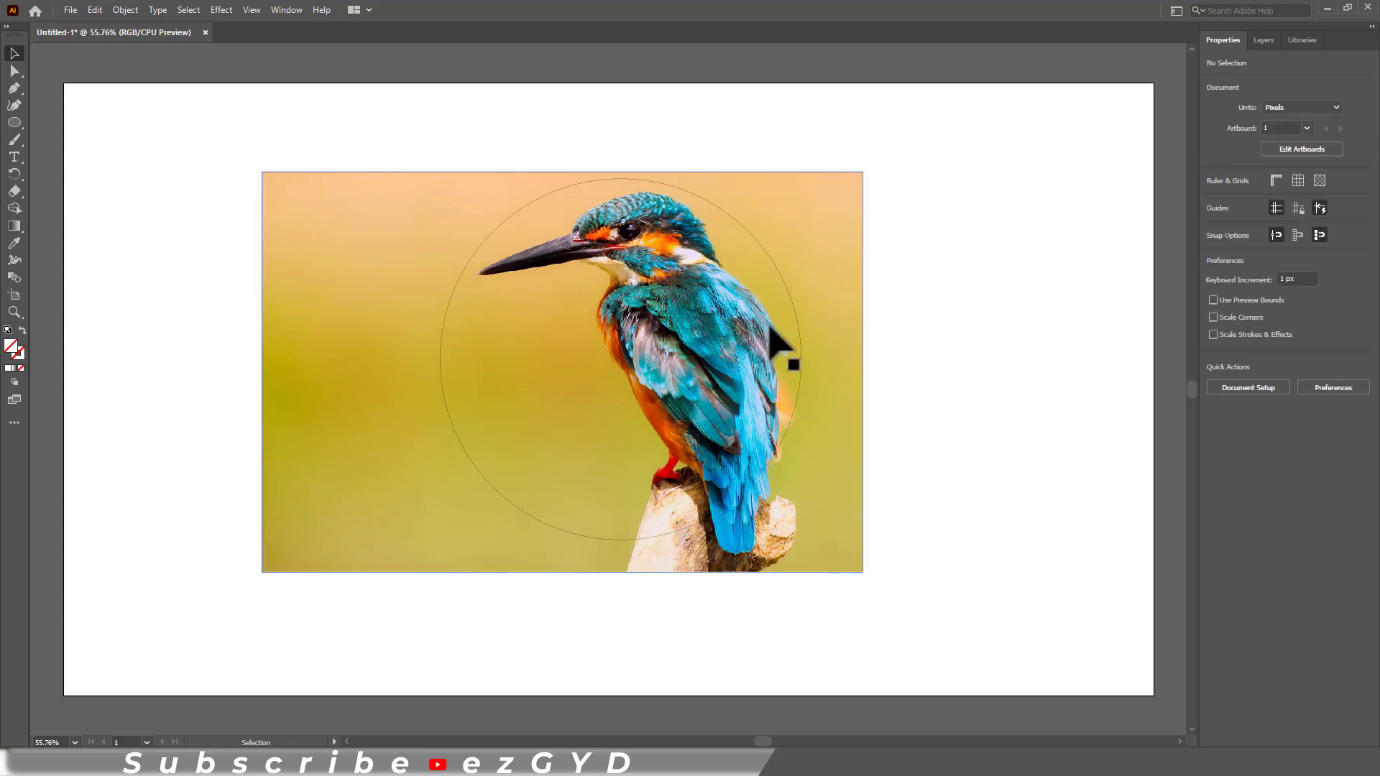
# - Make a clipping mask from the circle and the kingfisher photo
pyautogui.click(792, 297)
pyautogui.keyDown('shift'); pyautogui.click(830, 293); pyautogui.keyUp('shift')
pyautogui.moveTo(980, 123); pyautogui.dragTo(693, 338)
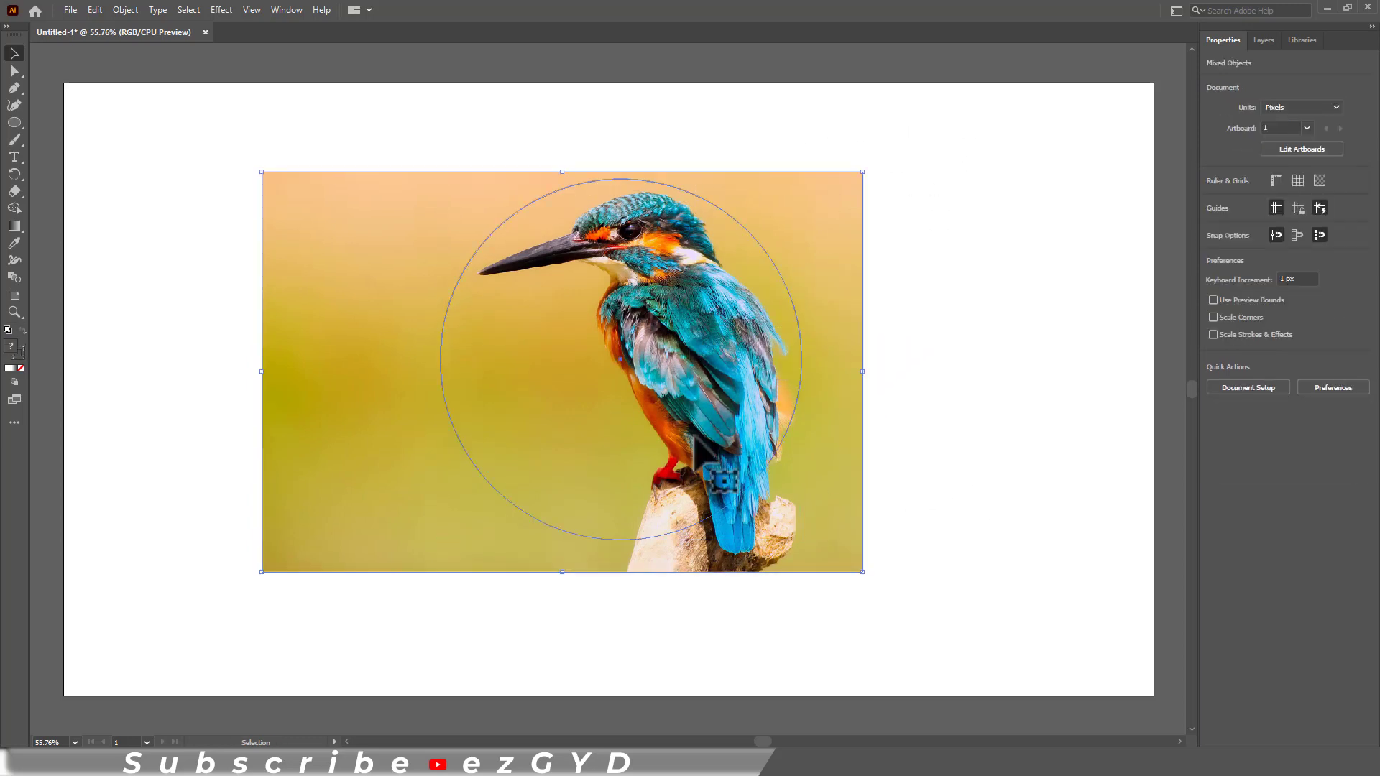
pyautogui.rightClick(708, 270)
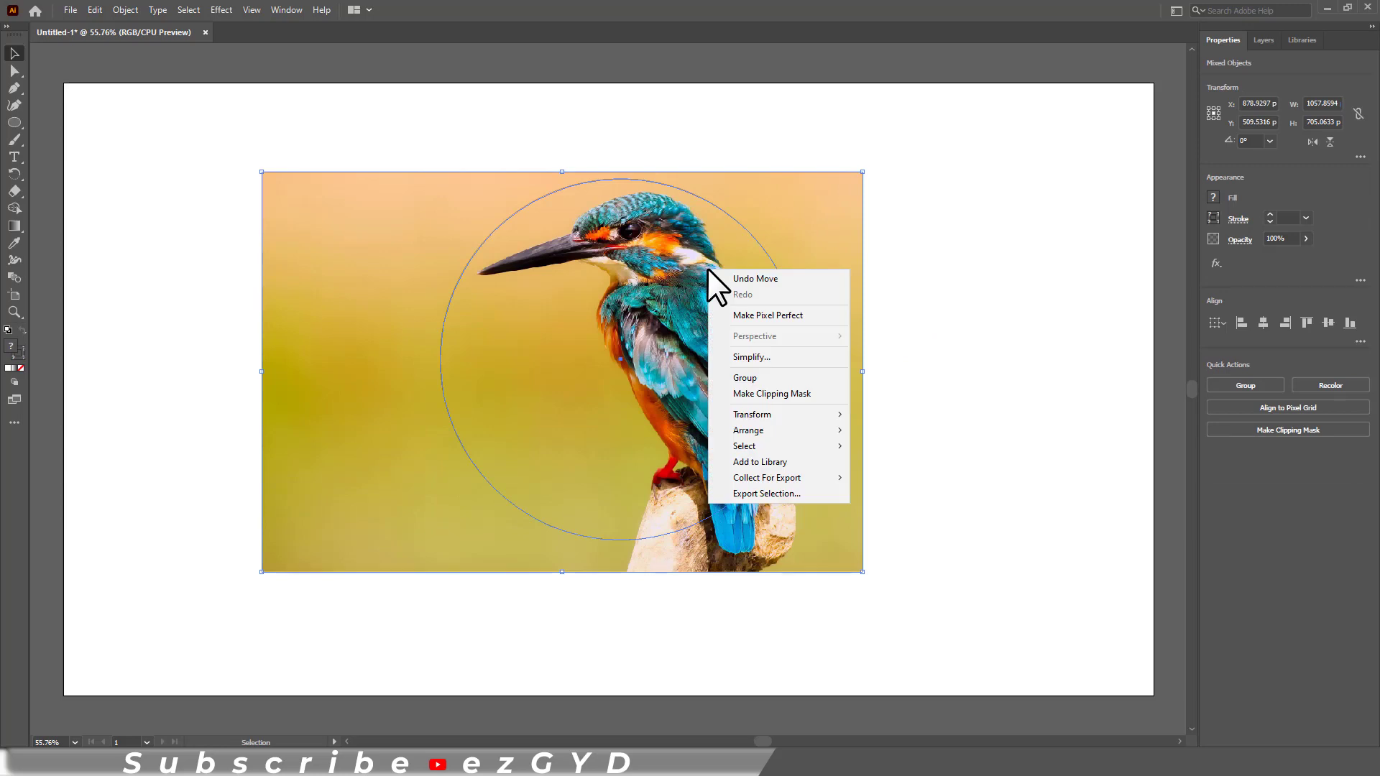
pyautogui.click(747, 394)
pyautogui.click(933, 594)
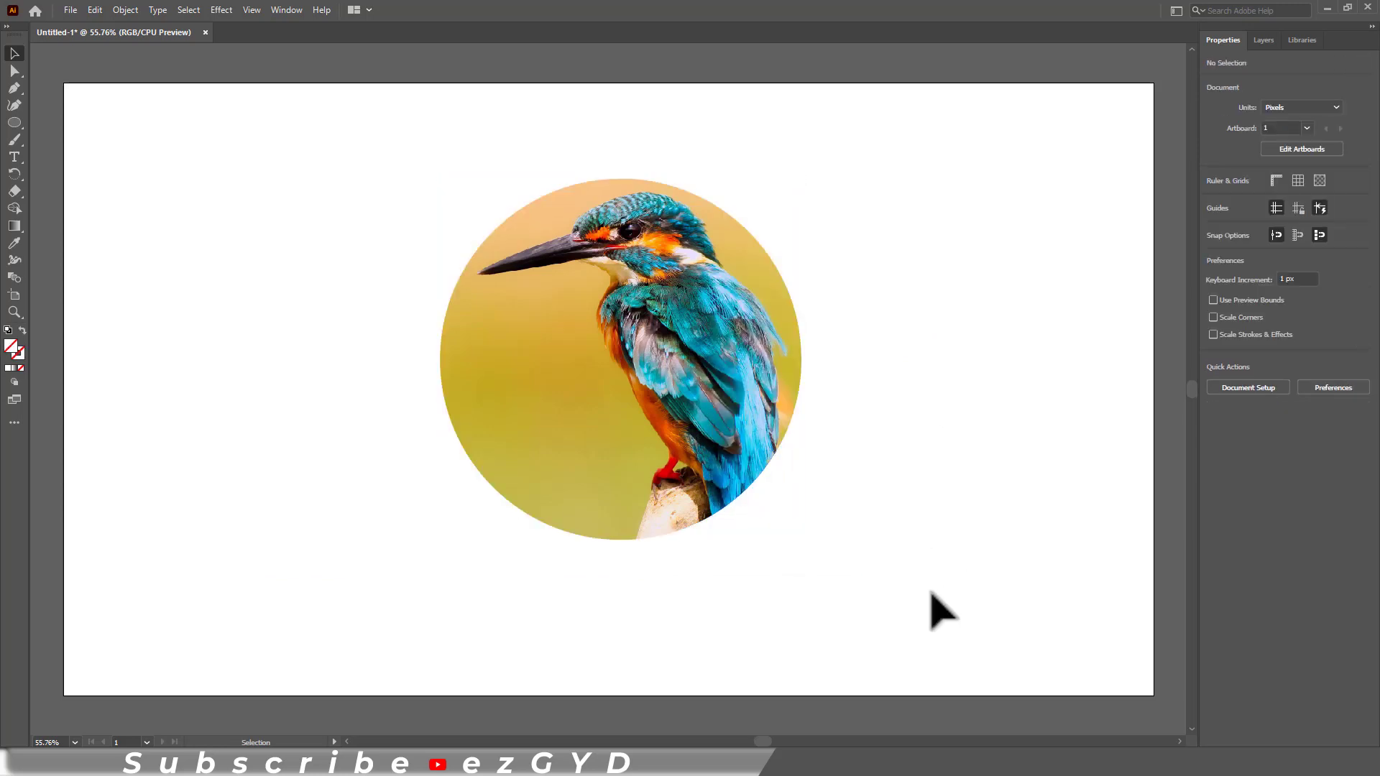
# - Move the clipped circular image up and left on the artboard to about X 819 px, Y 439 px
pyautogui.click(767, 461)
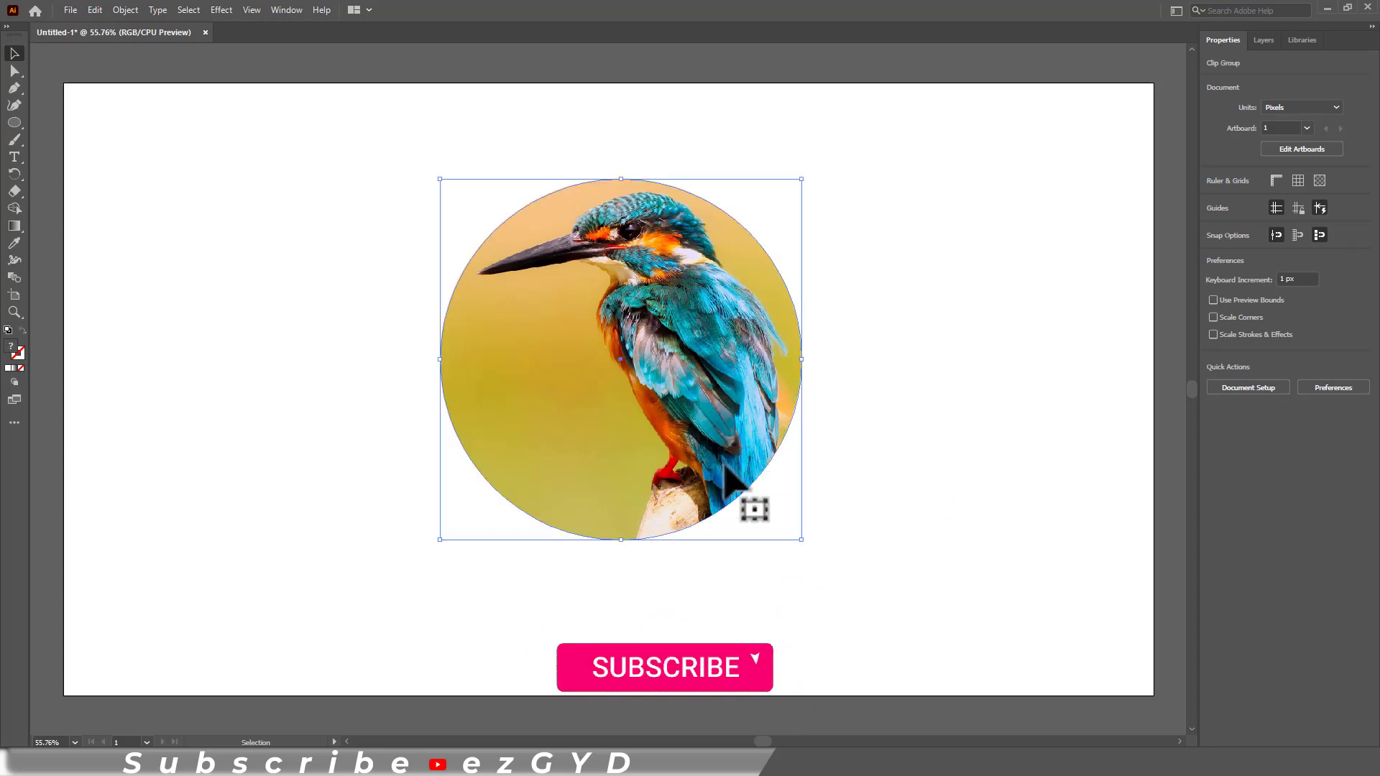
pyautogui.click(931, 397)
pyautogui.moveTo(665, 438); pyautogui.dragTo(587, 380)
pyautogui.click(795, 391)
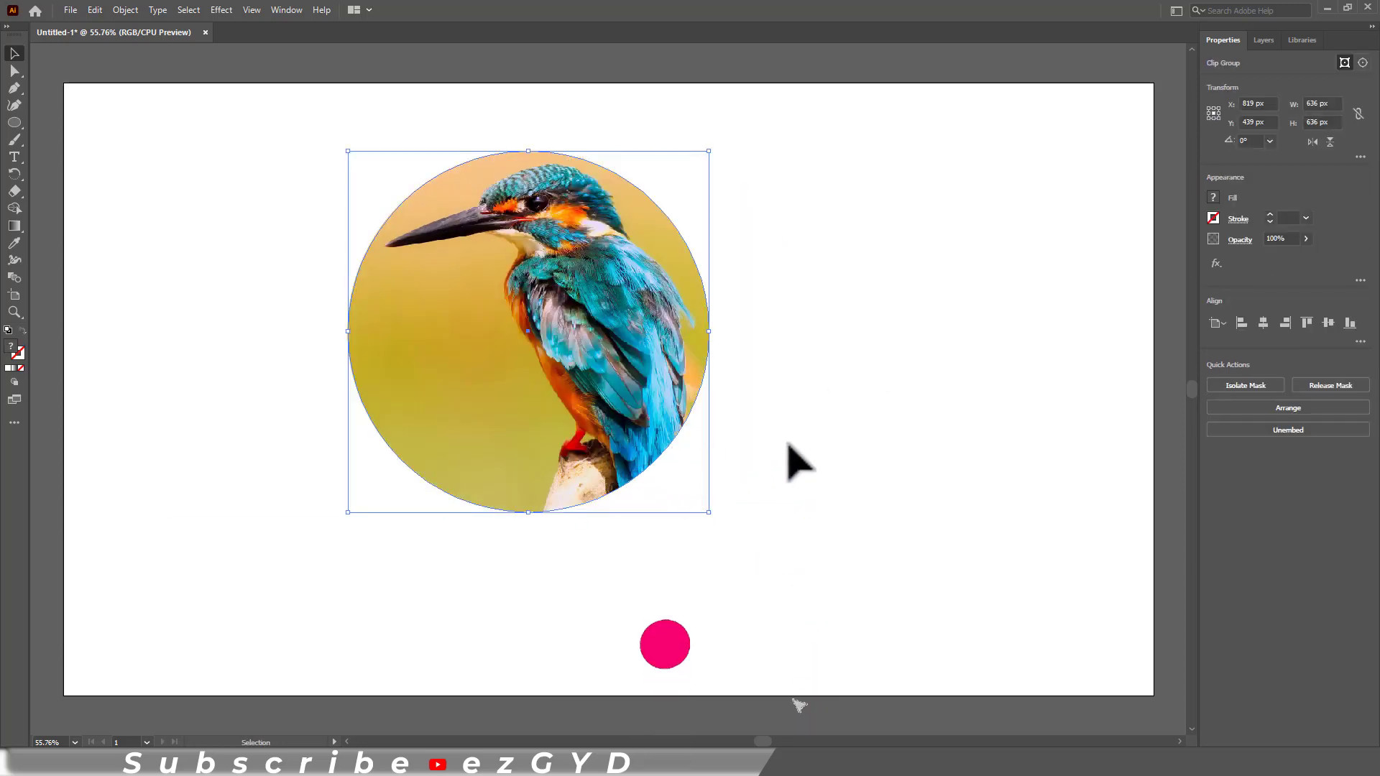
pyautogui.click(789, 444)
pyautogui.click(657, 467)
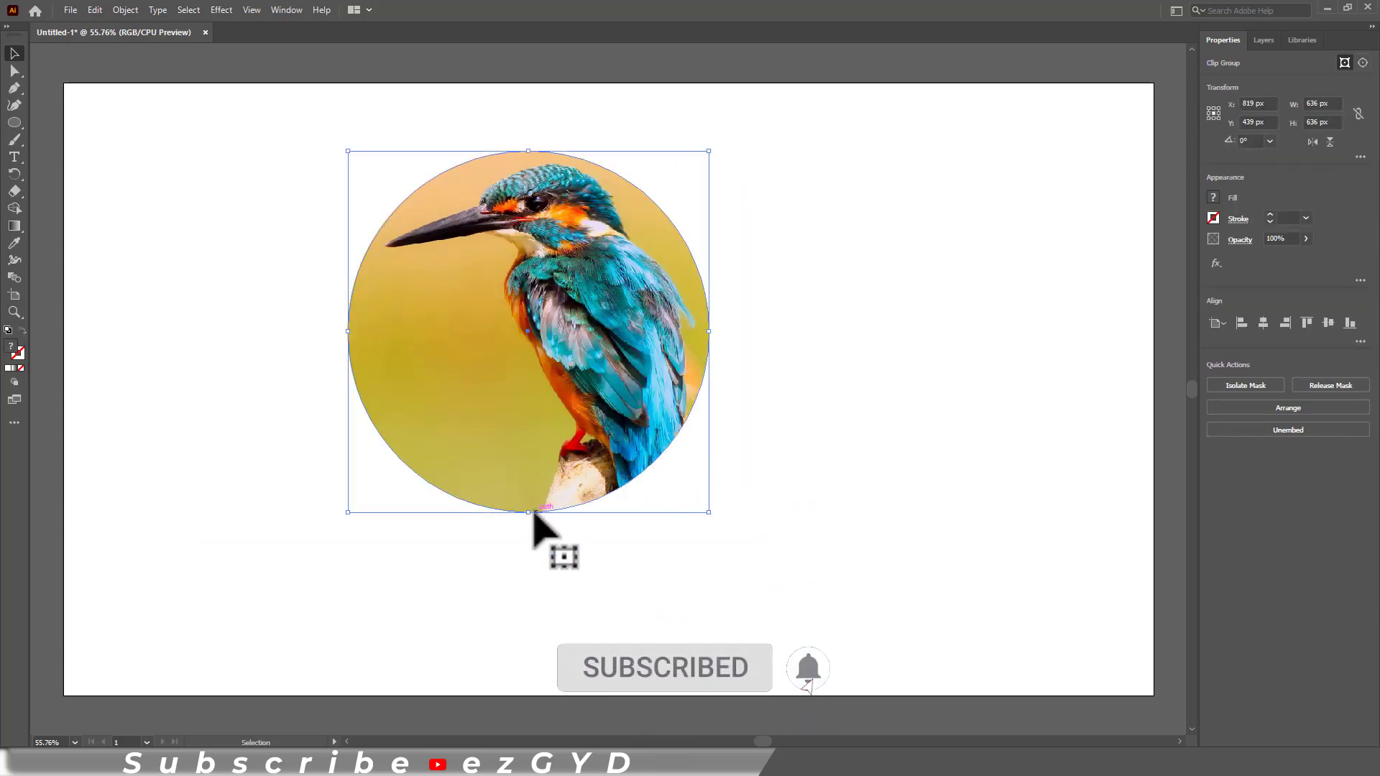
# - Try stretching the clipped image to 710 px high and enlarging it proportionally to 820 px, undoing each resize
pyautogui.moveTo(529, 513); pyautogui.dragTo(530, 553)
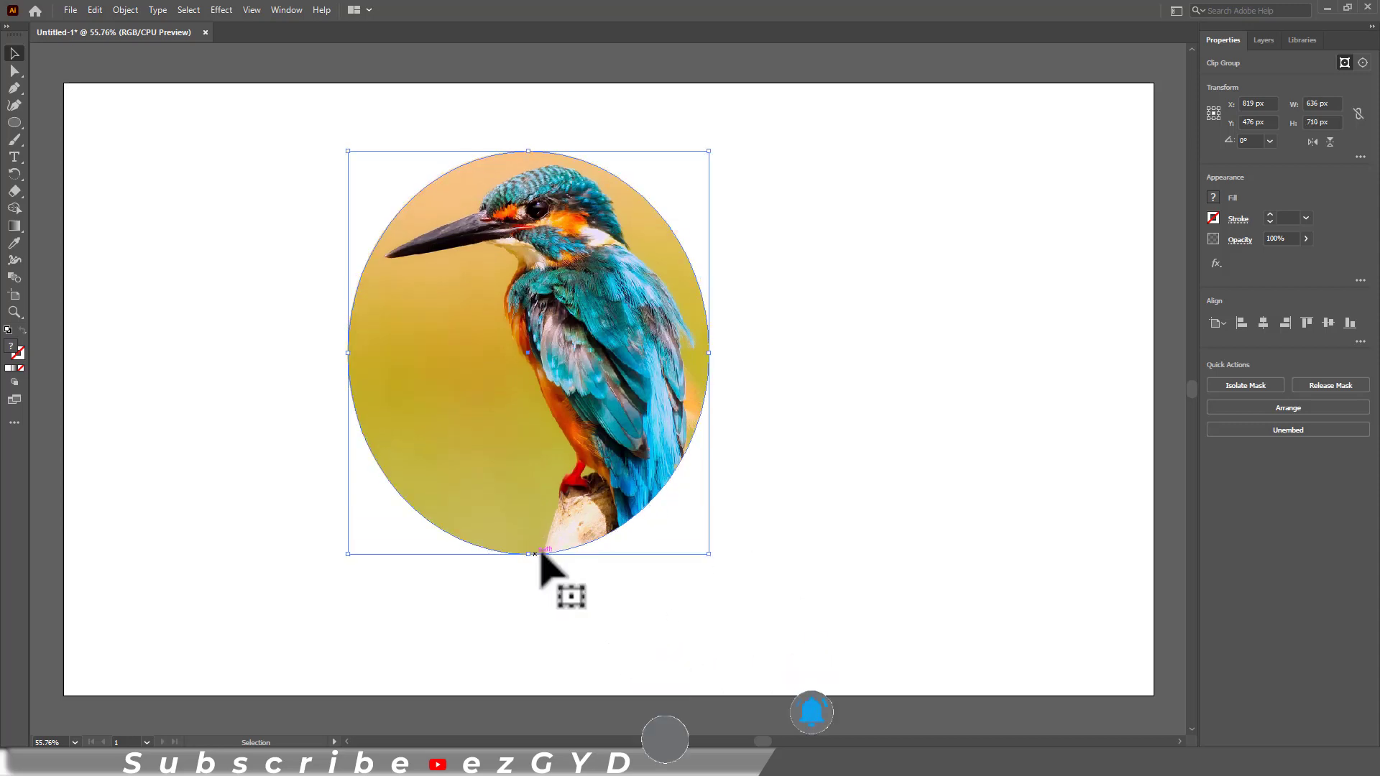
pyautogui.hotkey('ctrl', 'z')
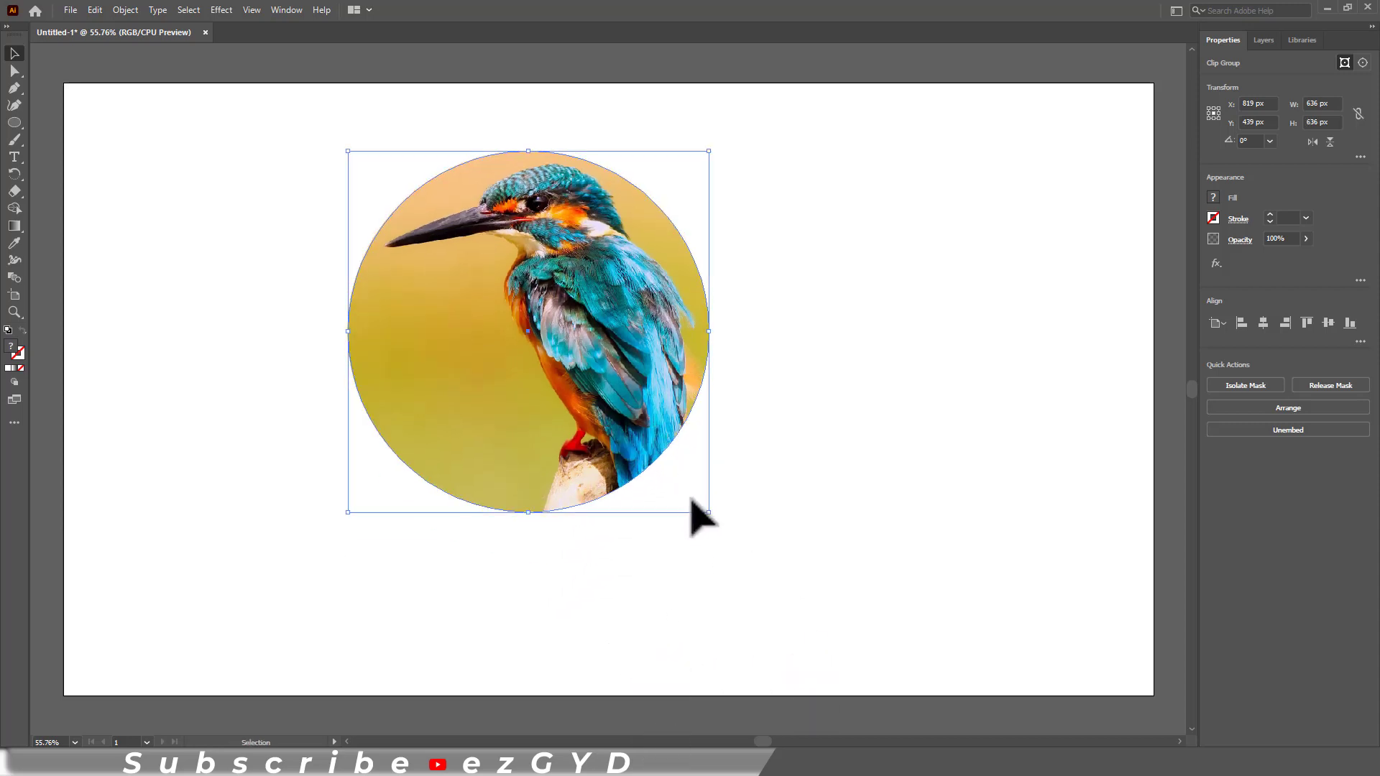
pyautogui.moveTo(710, 515); pyautogui.dragTo(864, 618)
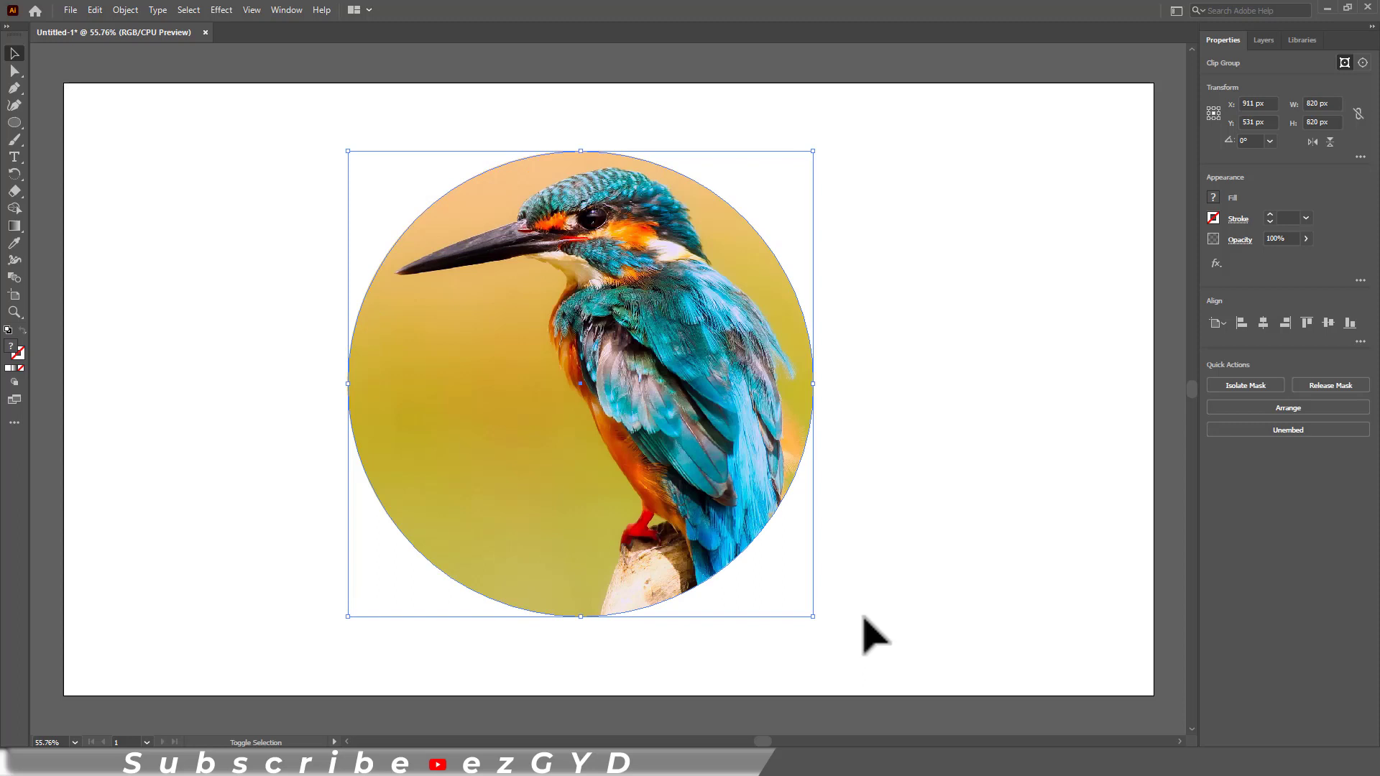
pyautogui.click(965, 468)
pyautogui.hotkey('ctrl', 'z')
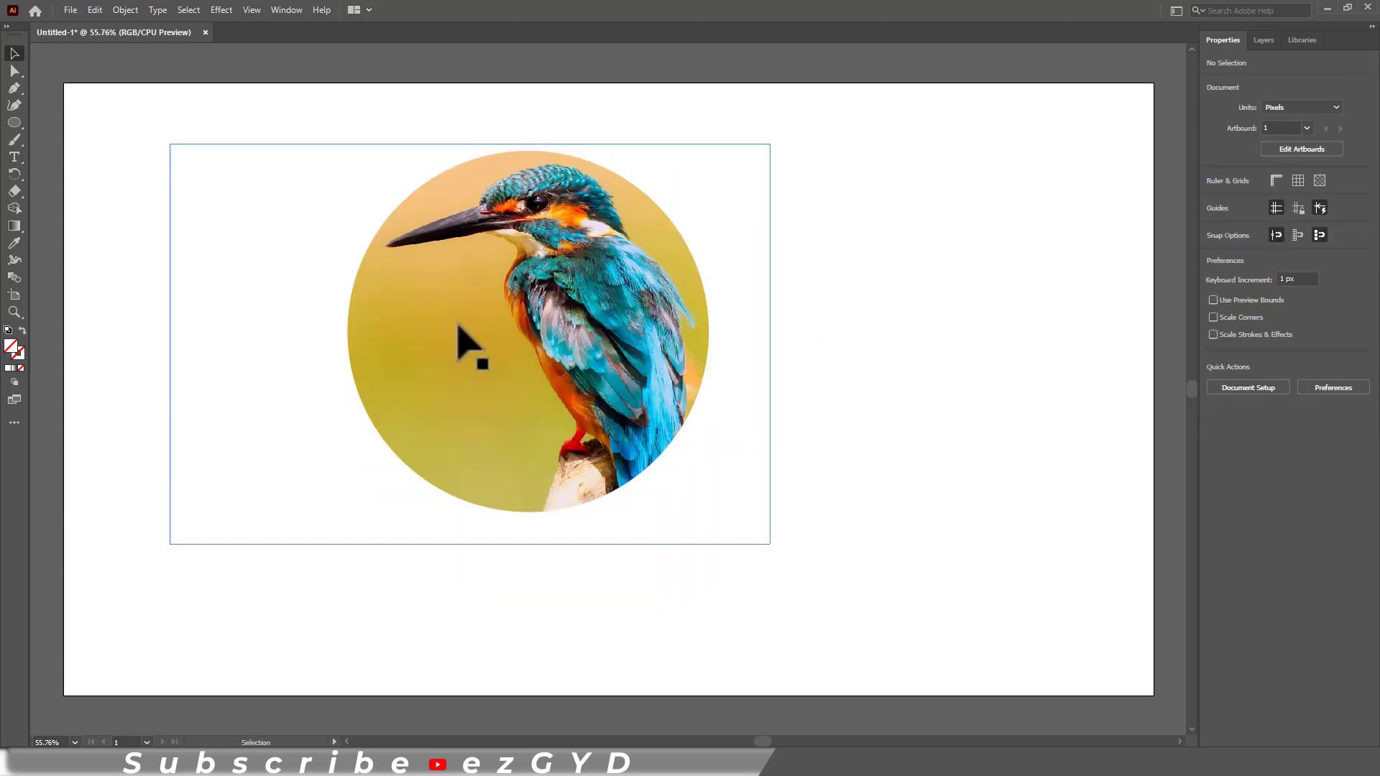
# - Isolate the clip group, shrink the photo inside to about 974 × 649 px, shift it 20 px left and leave isolation
pyautogui.doubleClick(459, 325)
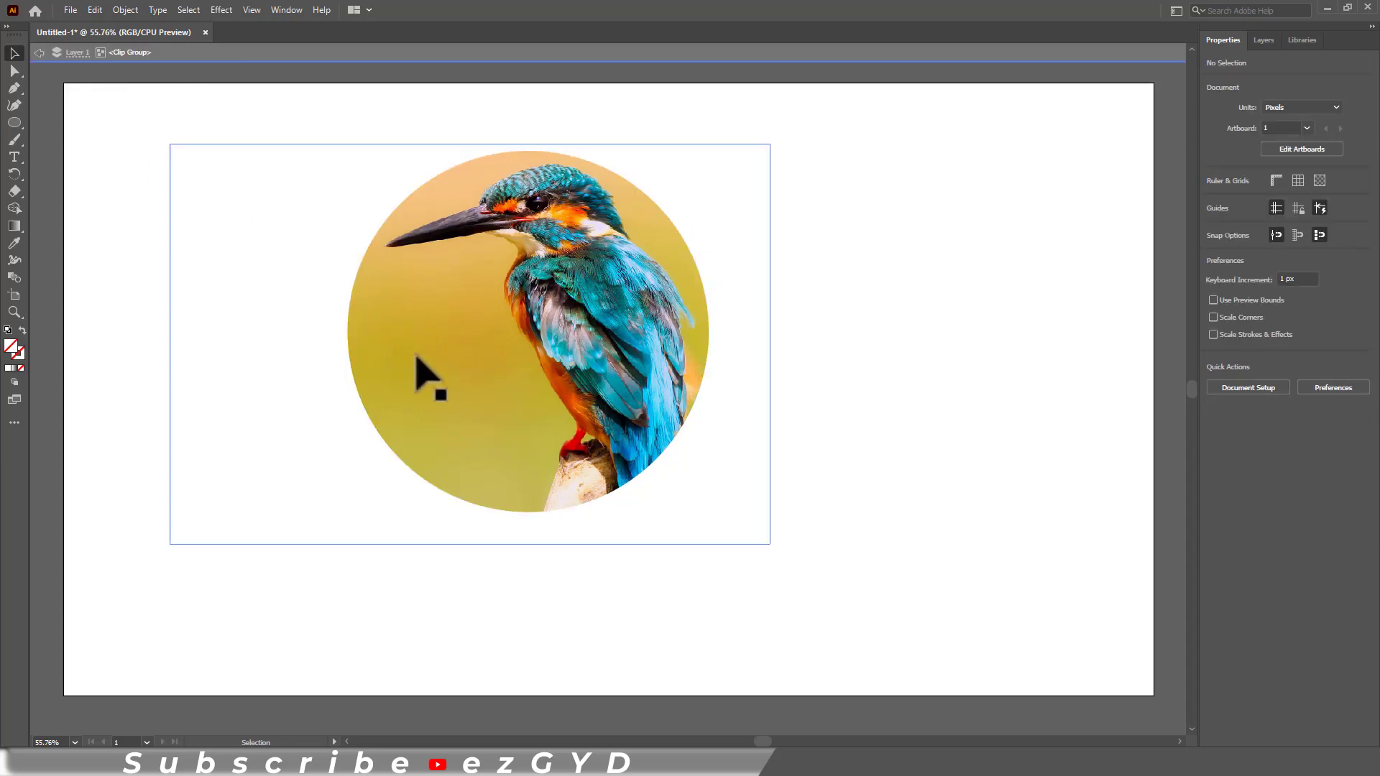
pyautogui.click(453, 406)
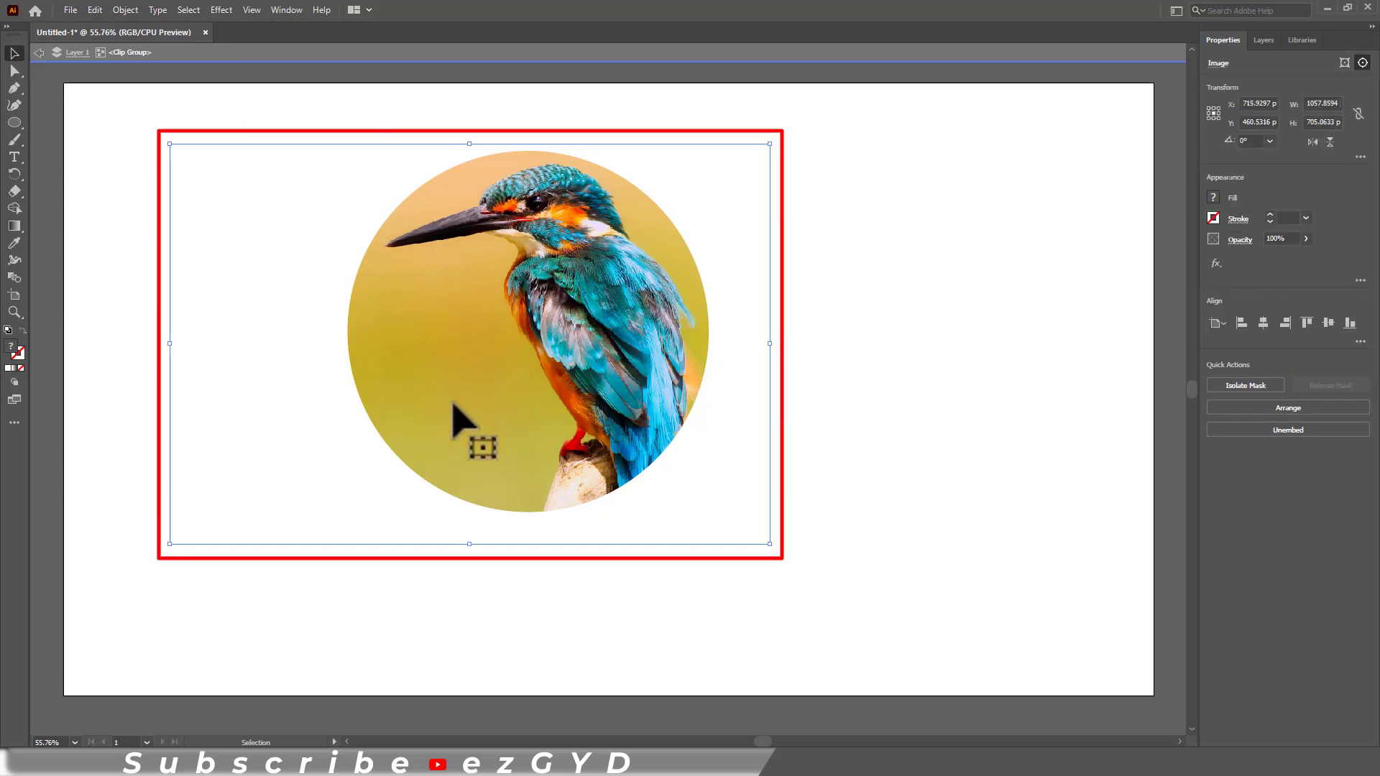
pyautogui.click(283, 94)
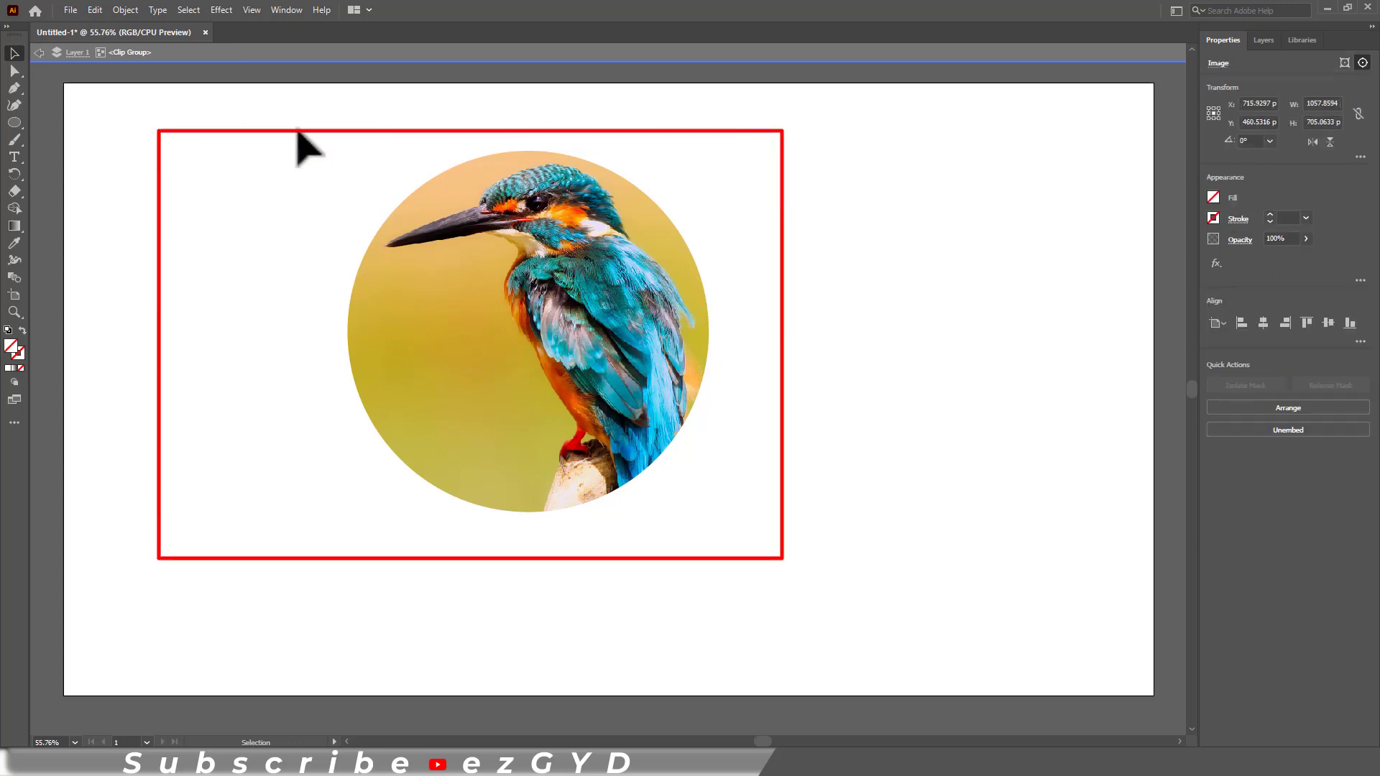
pyautogui.click(422, 325)
pyautogui.moveTo(483, 386); pyautogui.dragTo(480, 392)
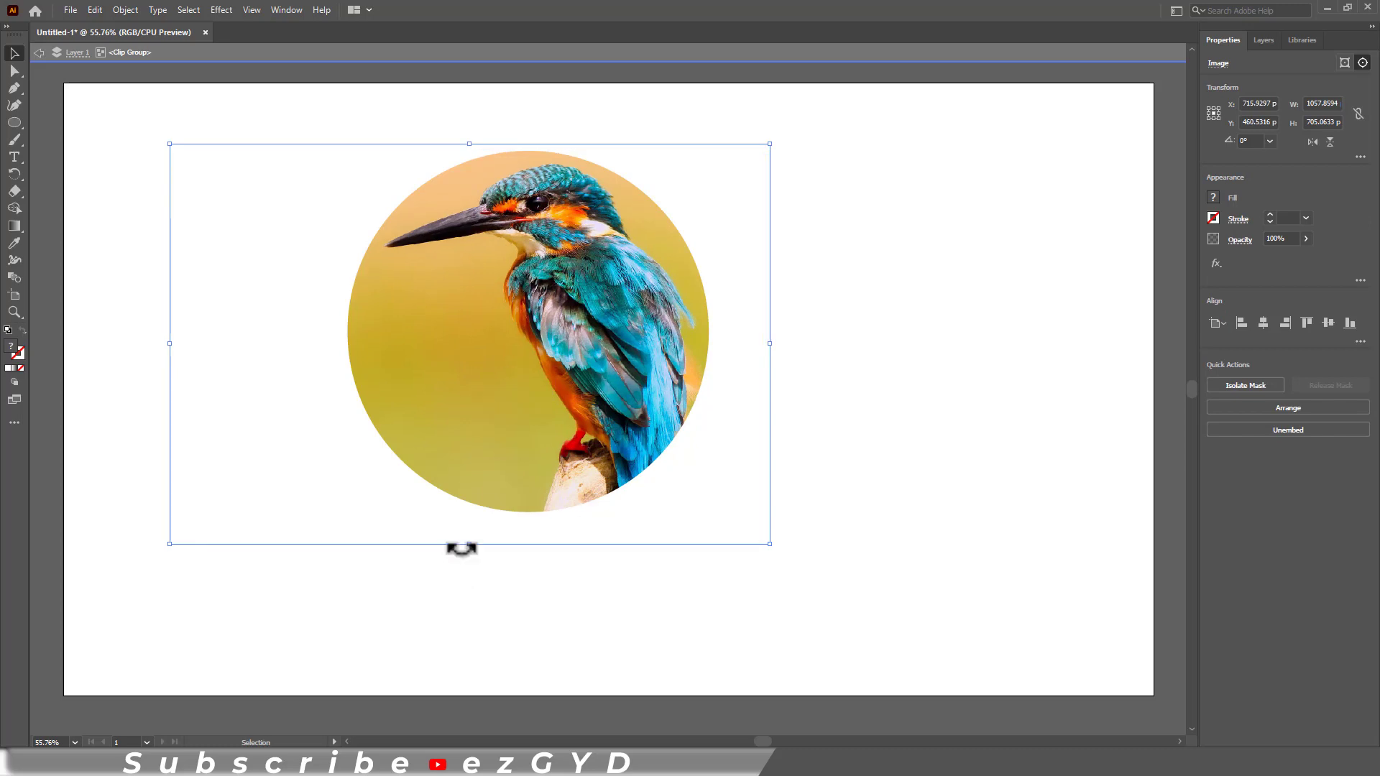
pyautogui.moveTo(466, 551); pyautogui.dragTo(467, 518)
pyautogui.hotkey('shift', 'Left')
pyautogui.hotkey('shift', 'Left')
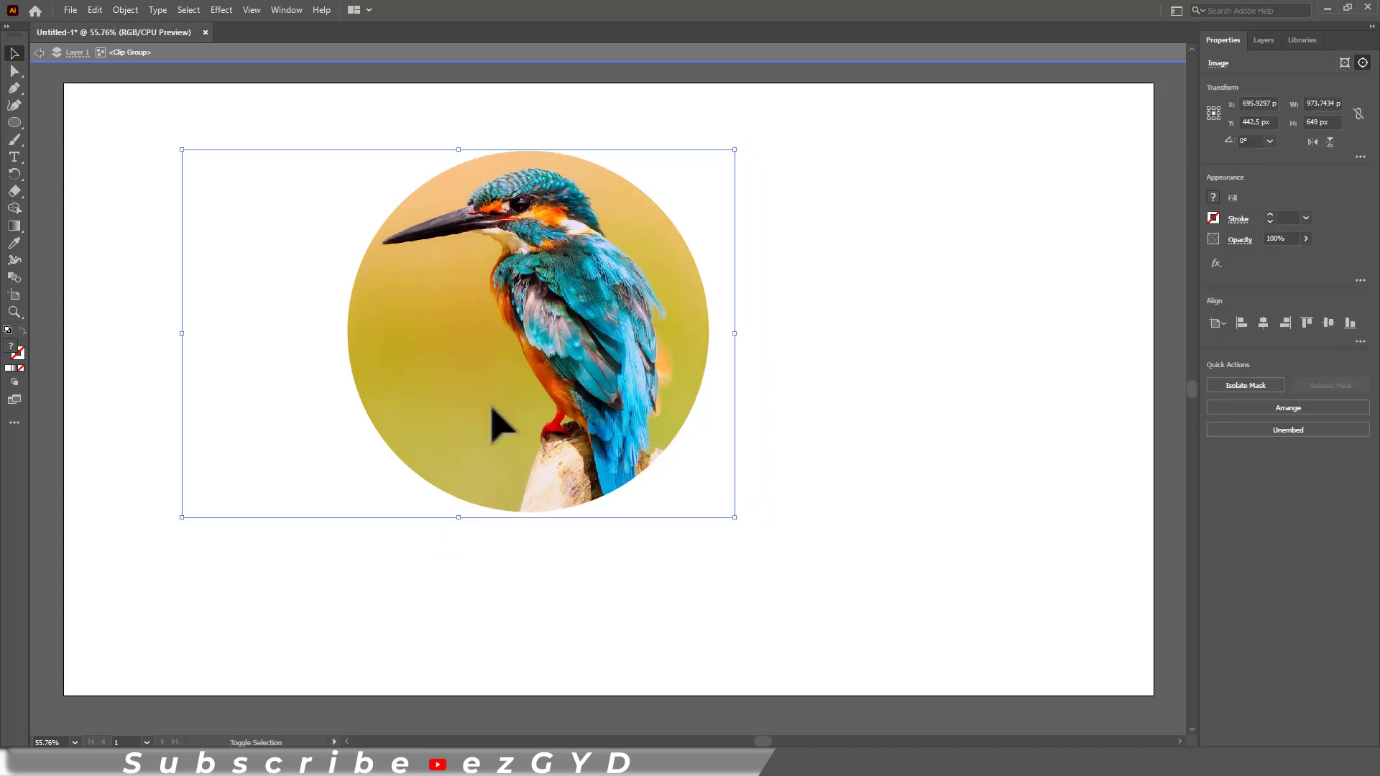
pyautogui.click(38, 54)
pyautogui.click(38, 55)
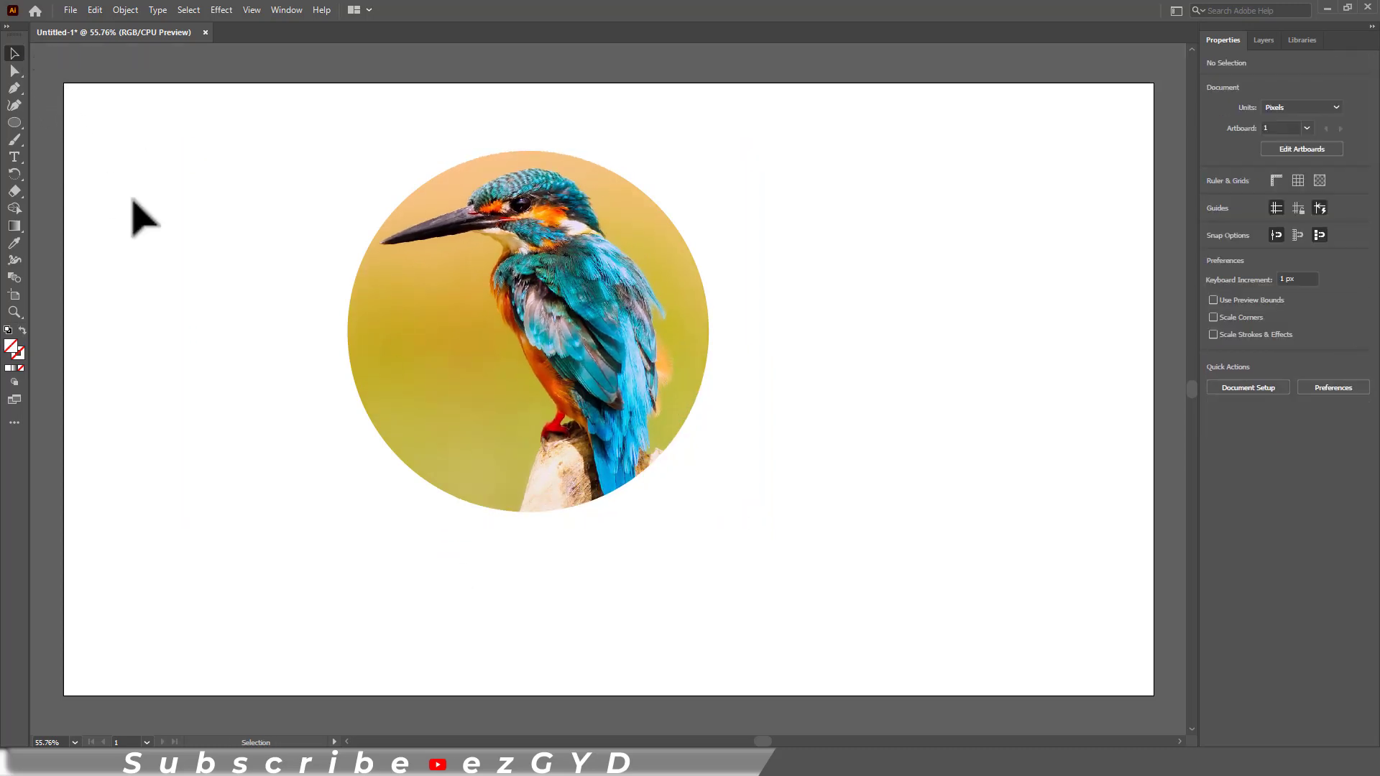
pyautogui.click(357, 367)
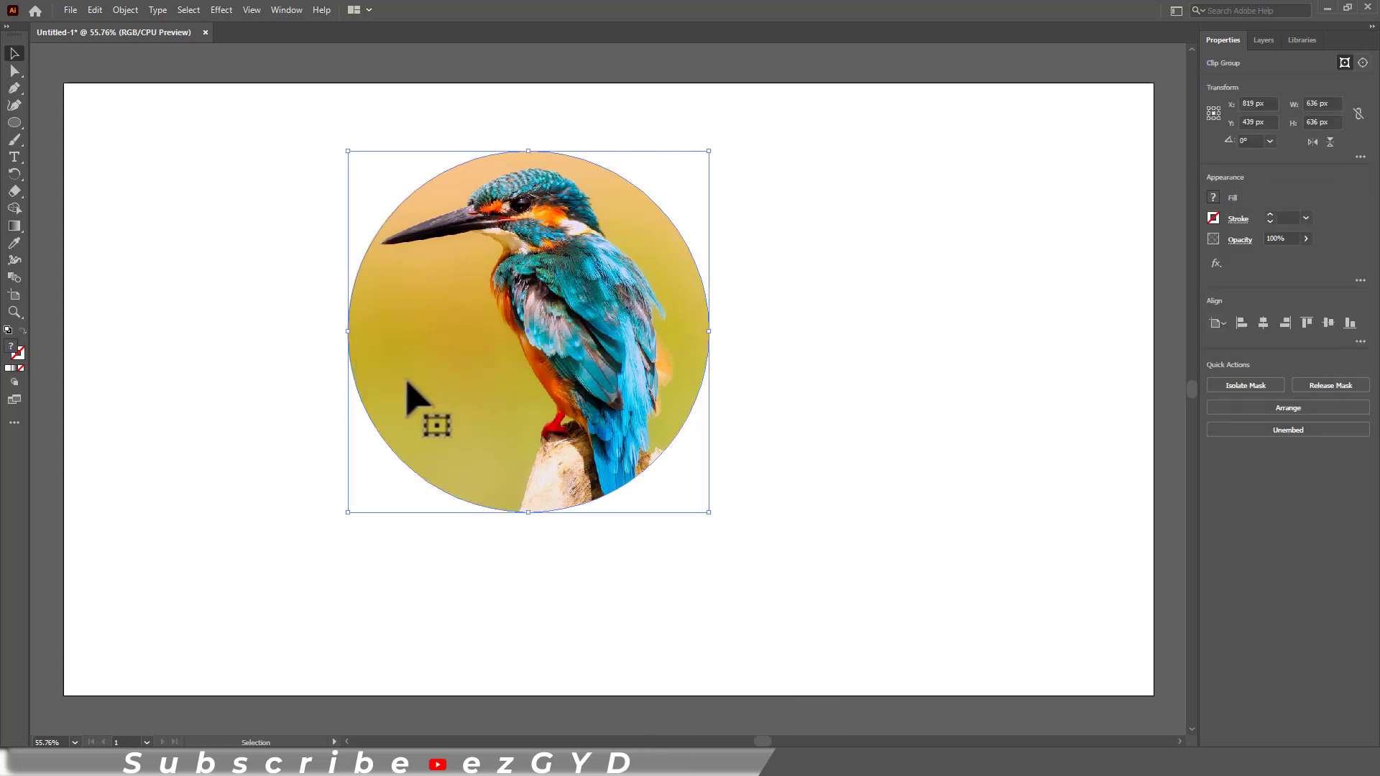
pyautogui.click(265, 309)
pyautogui.click(453, 348)
pyautogui.click(1267, 42)
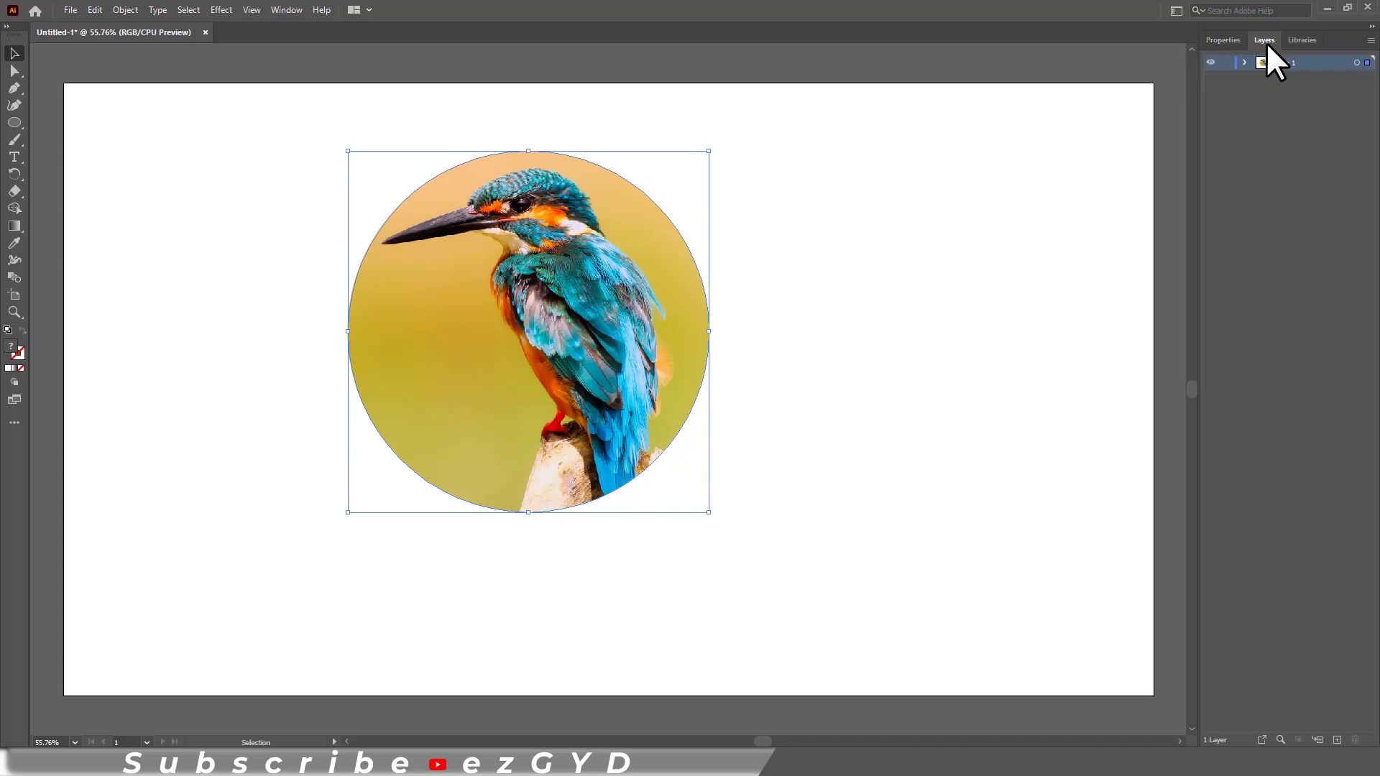
pyautogui.click(825, 223)
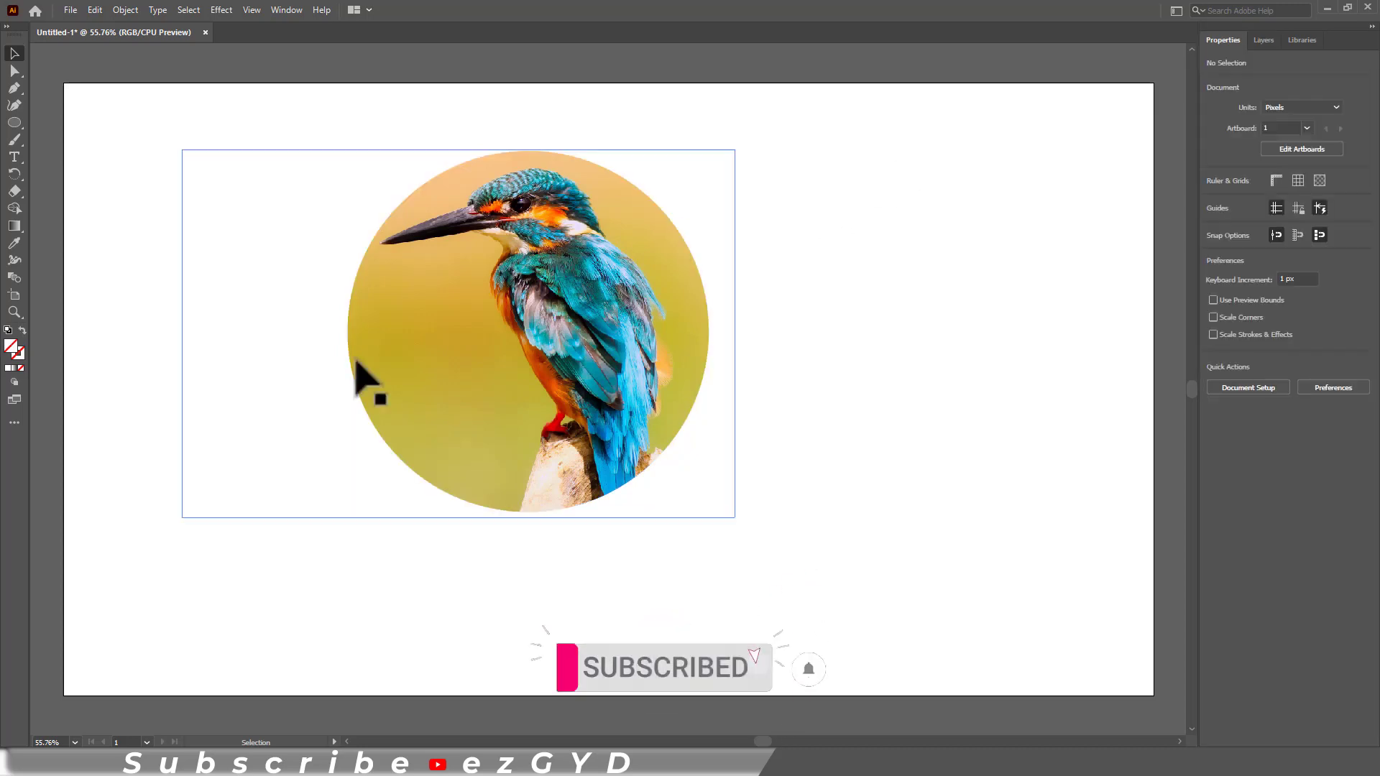
# - Bring up the document's layer list and leave the clipped image deselected
pyautogui.click(357, 363)
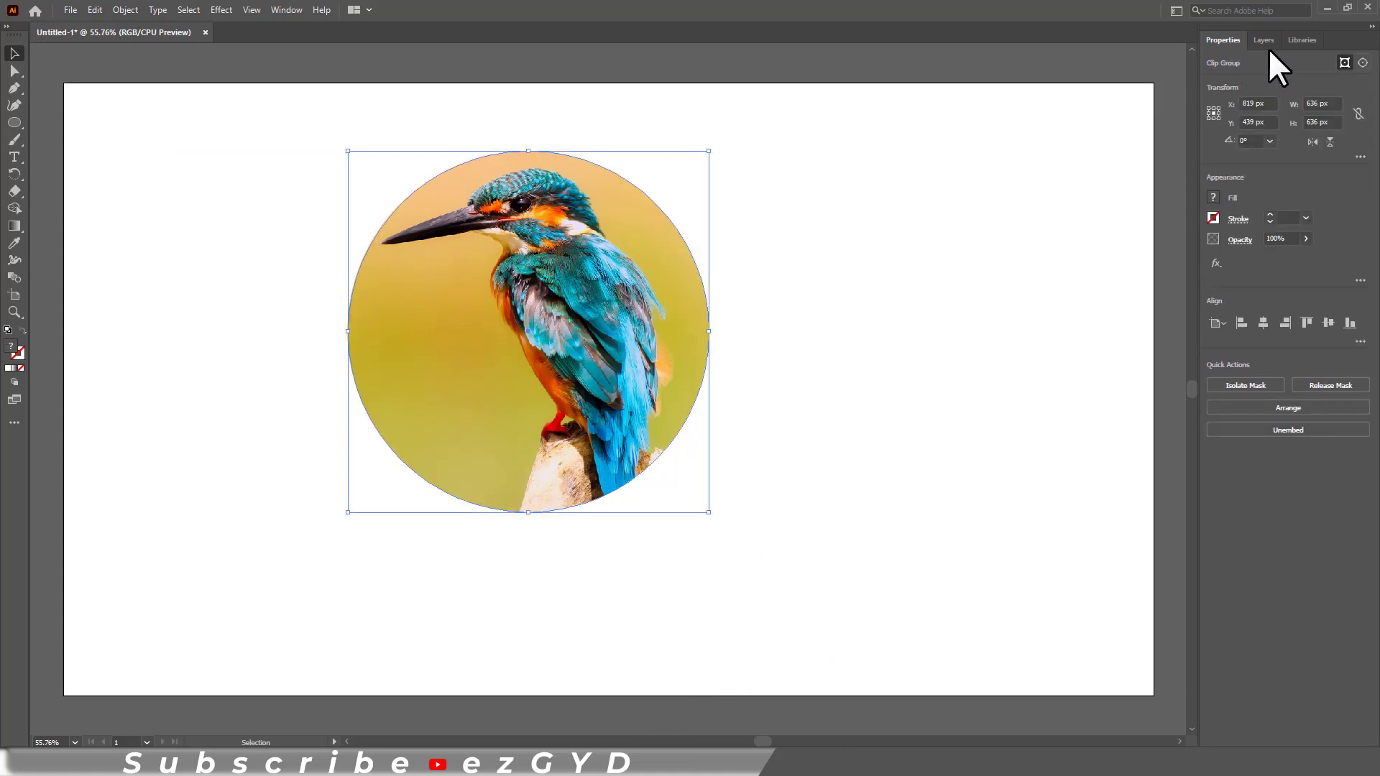
pyautogui.click(1266, 42)
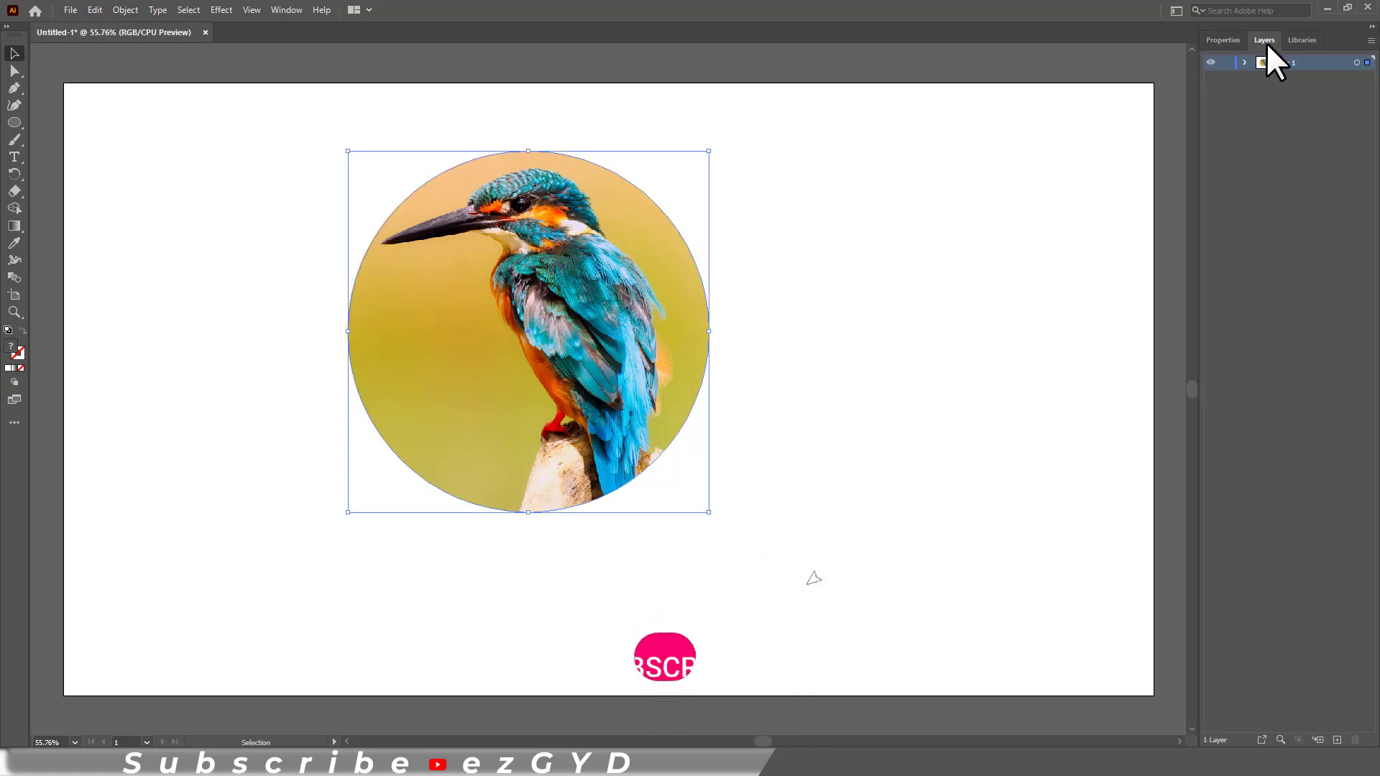
pyautogui.click(781, 217)
pyautogui.click(552, 255)
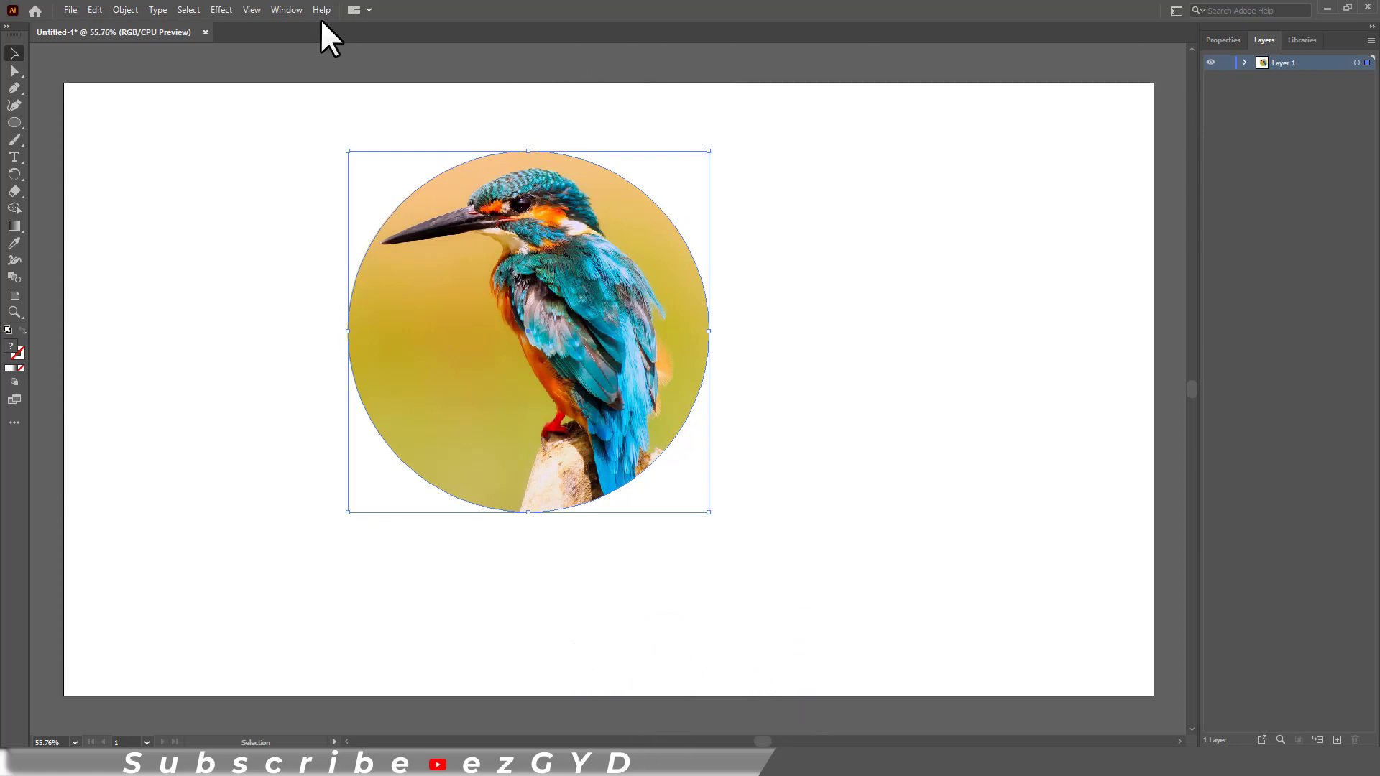
pyautogui.click(298, 11)
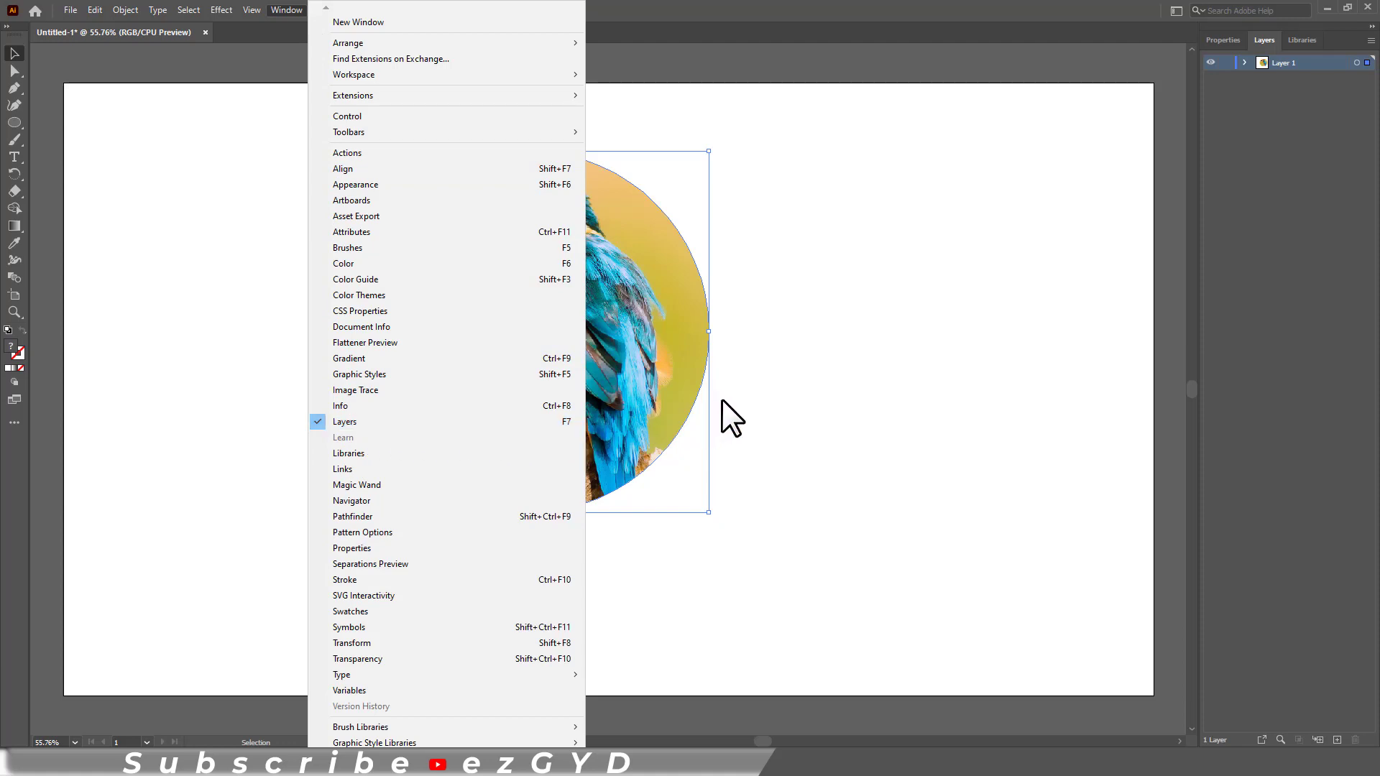
pyautogui.click(791, 400)
pyautogui.click(868, 401)
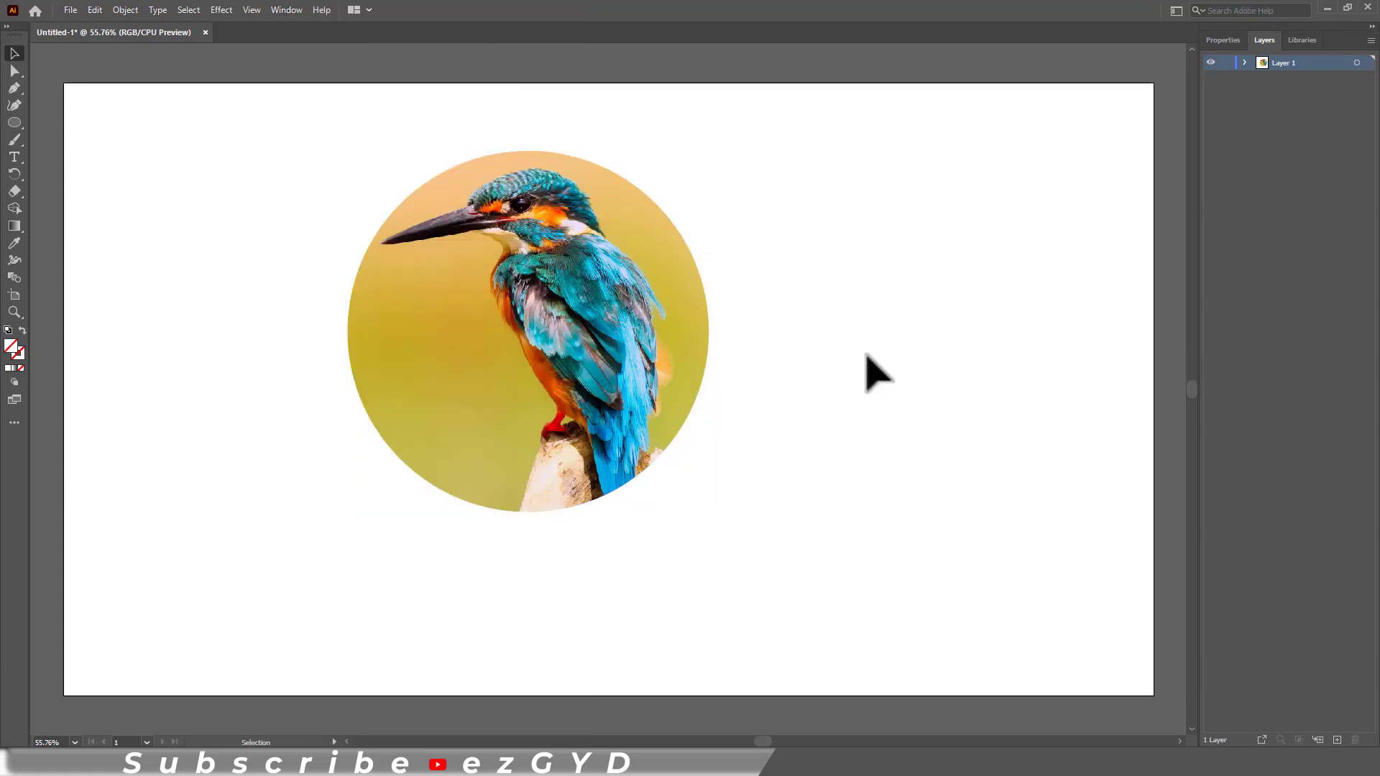
# - Expand Layer 1 and its clip group, widen the layer list and select the masked image on the artboard
pyautogui.click(1244, 62)
pyautogui.moveTo(1196, 121); pyautogui.dragTo(1160, 122)
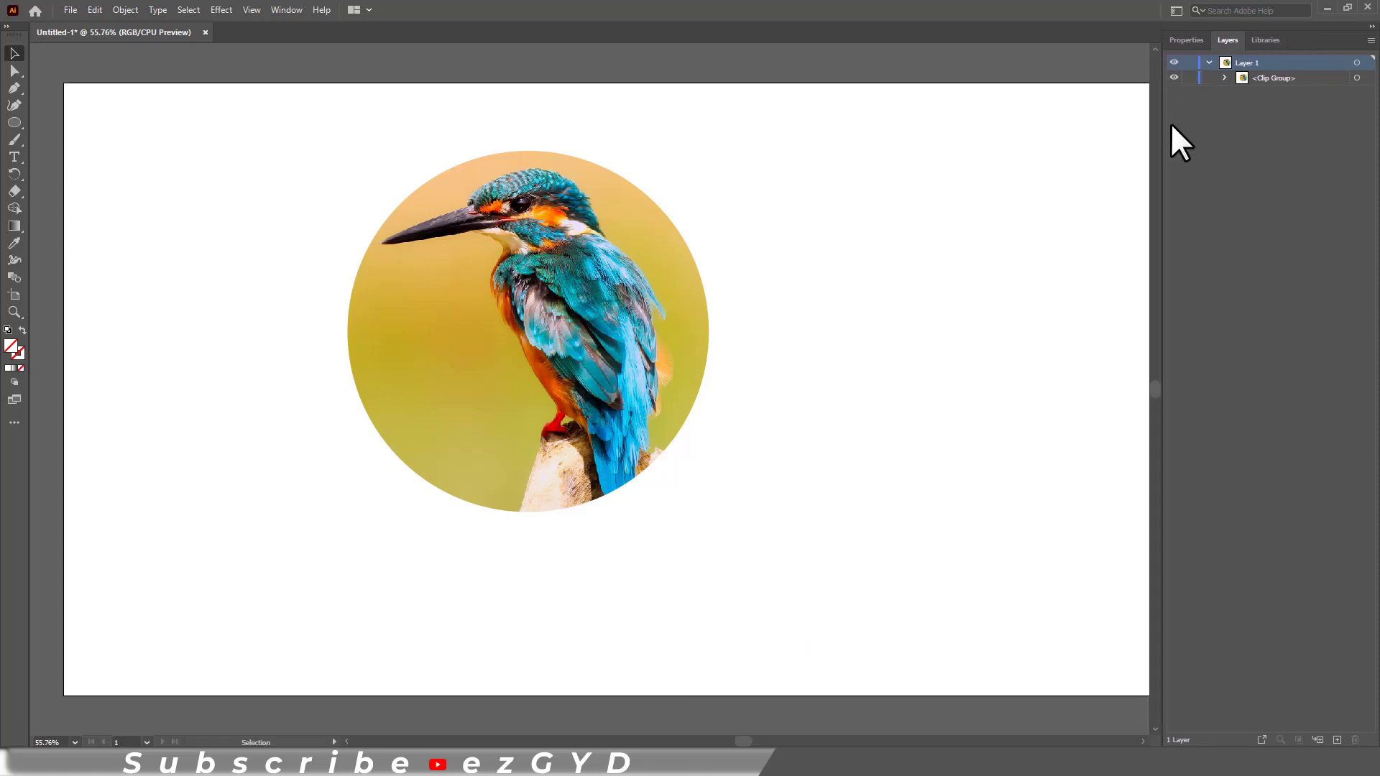
pyautogui.click(1225, 78)
pyautogui.click(1283, 106)
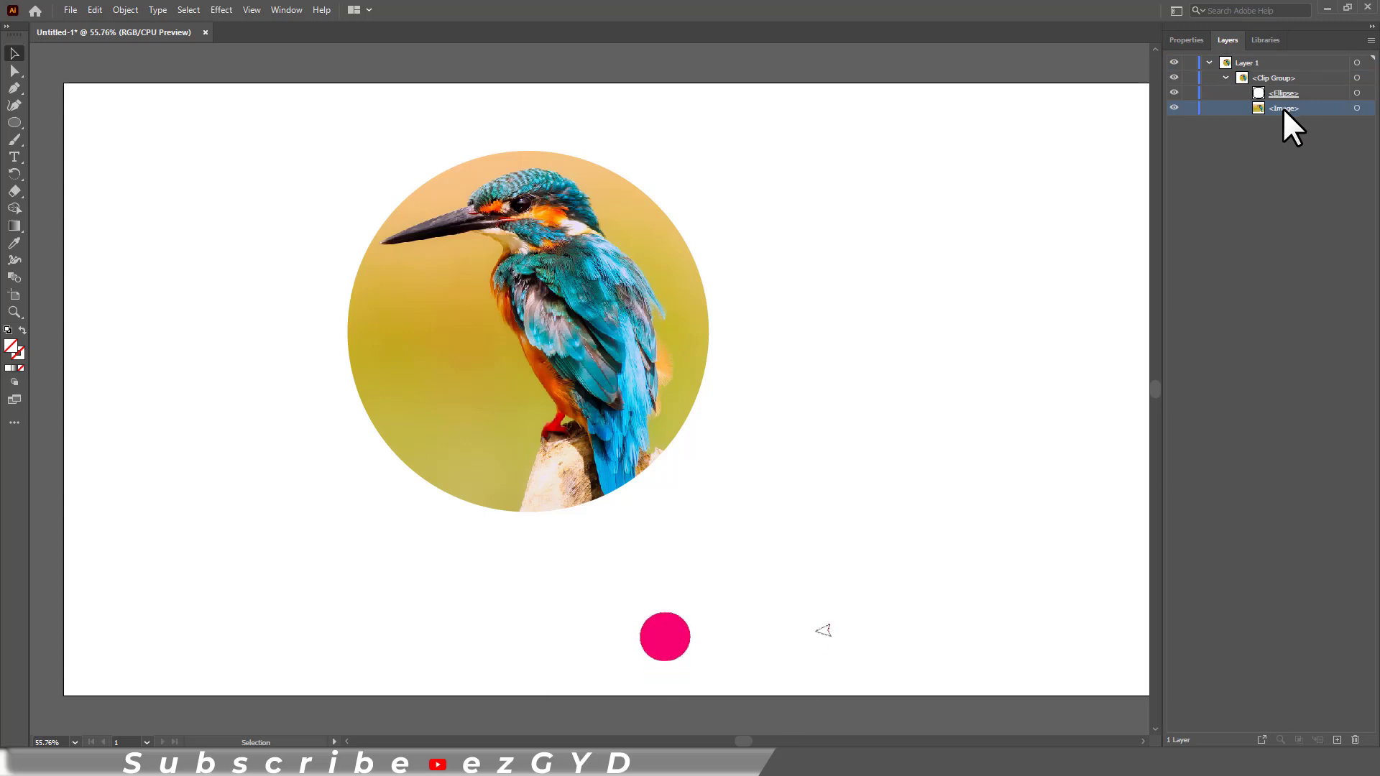
pyautogui.click(1310, 92)
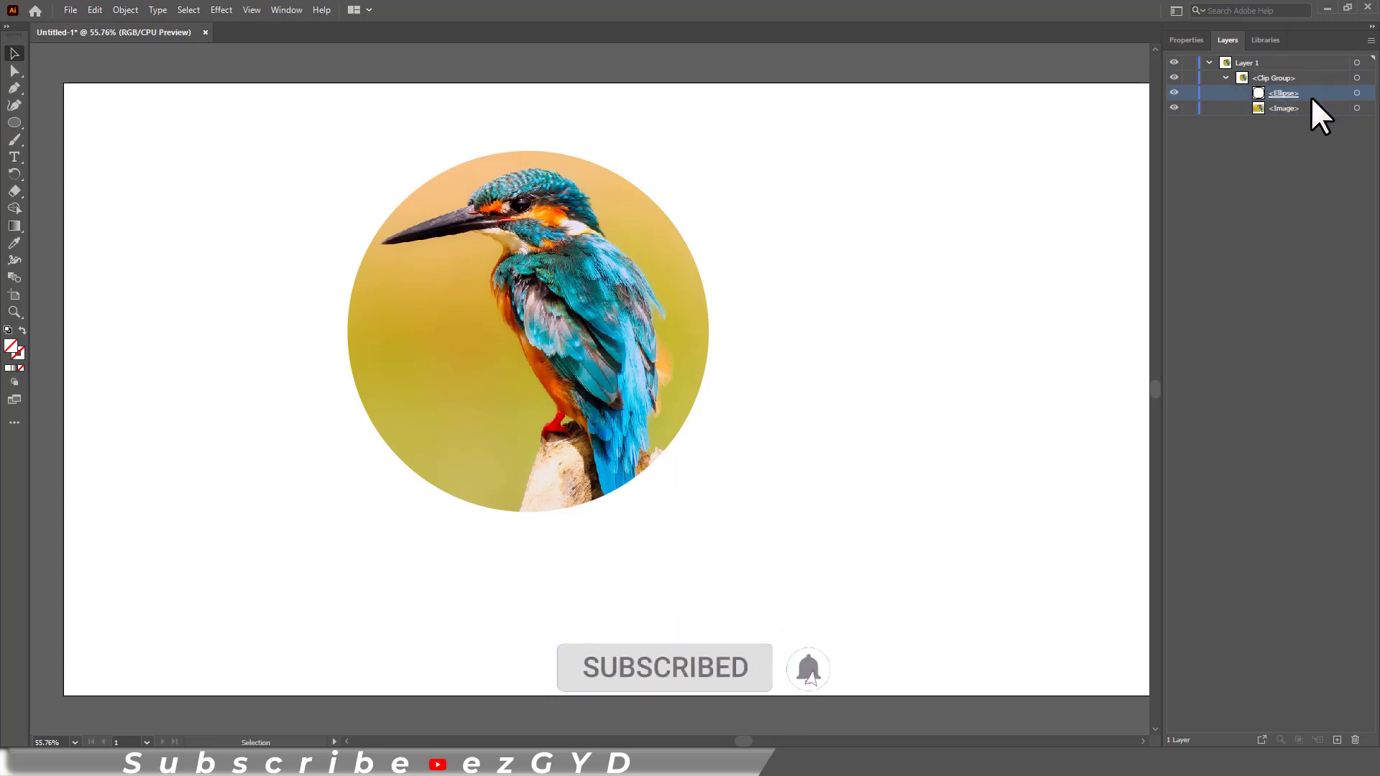
pyautogui.click(1310, 105)
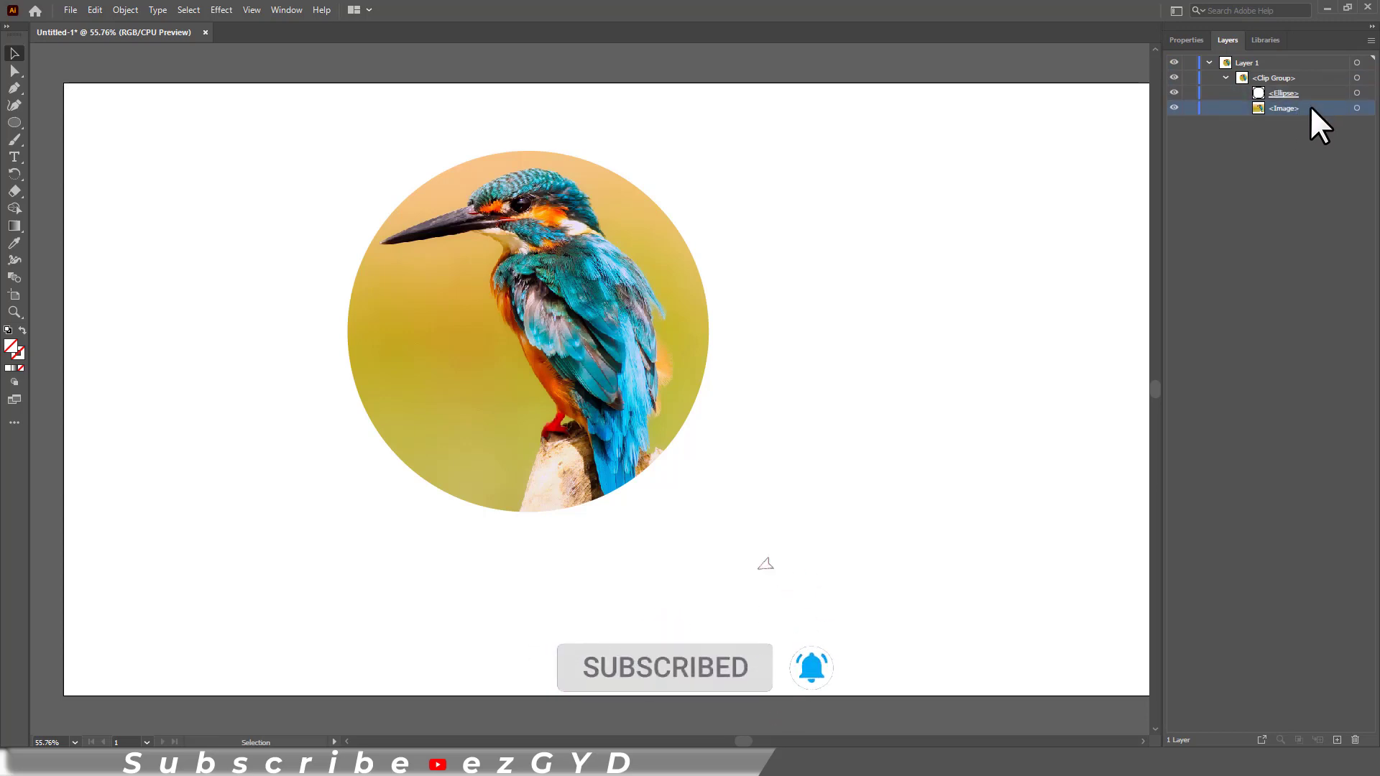
pyautogui.click(1358, 109)
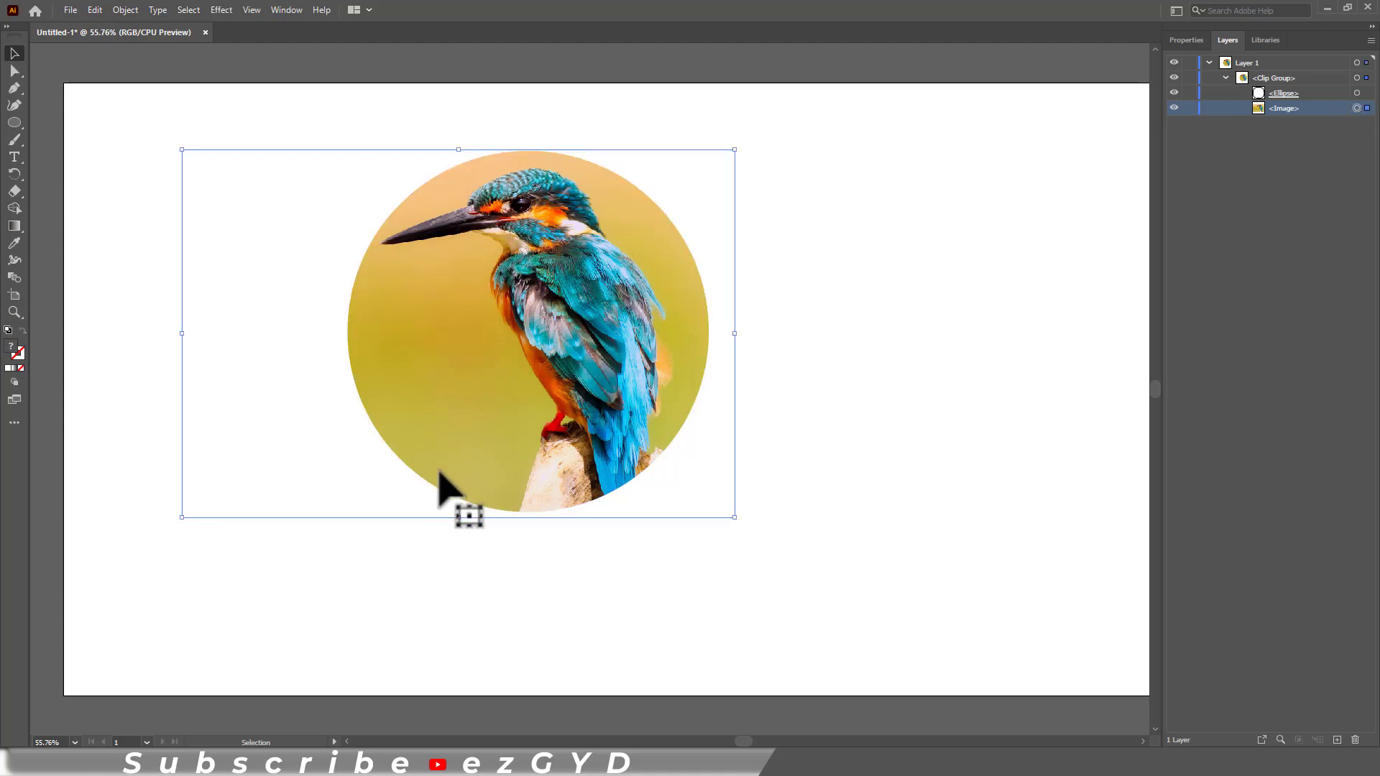
# - Enlarge the kingfisher photo proportionally inside its circular mask, and shift the whole clipped circle slightly right and down
pyautogui.moveTo(458, 516); pyautogui.dragTo(463, 651)
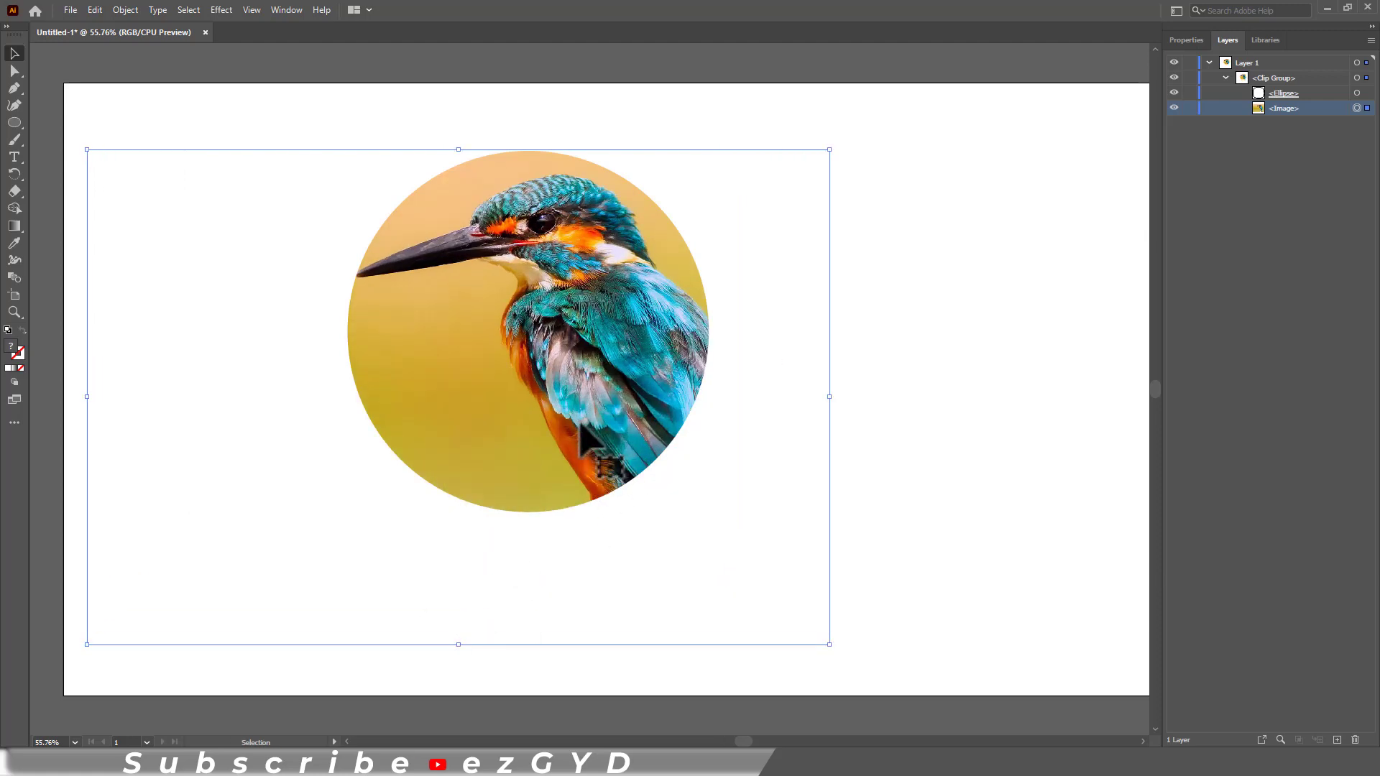
pyautogui.click(908, 431)
pyautogui.click(625, 442)
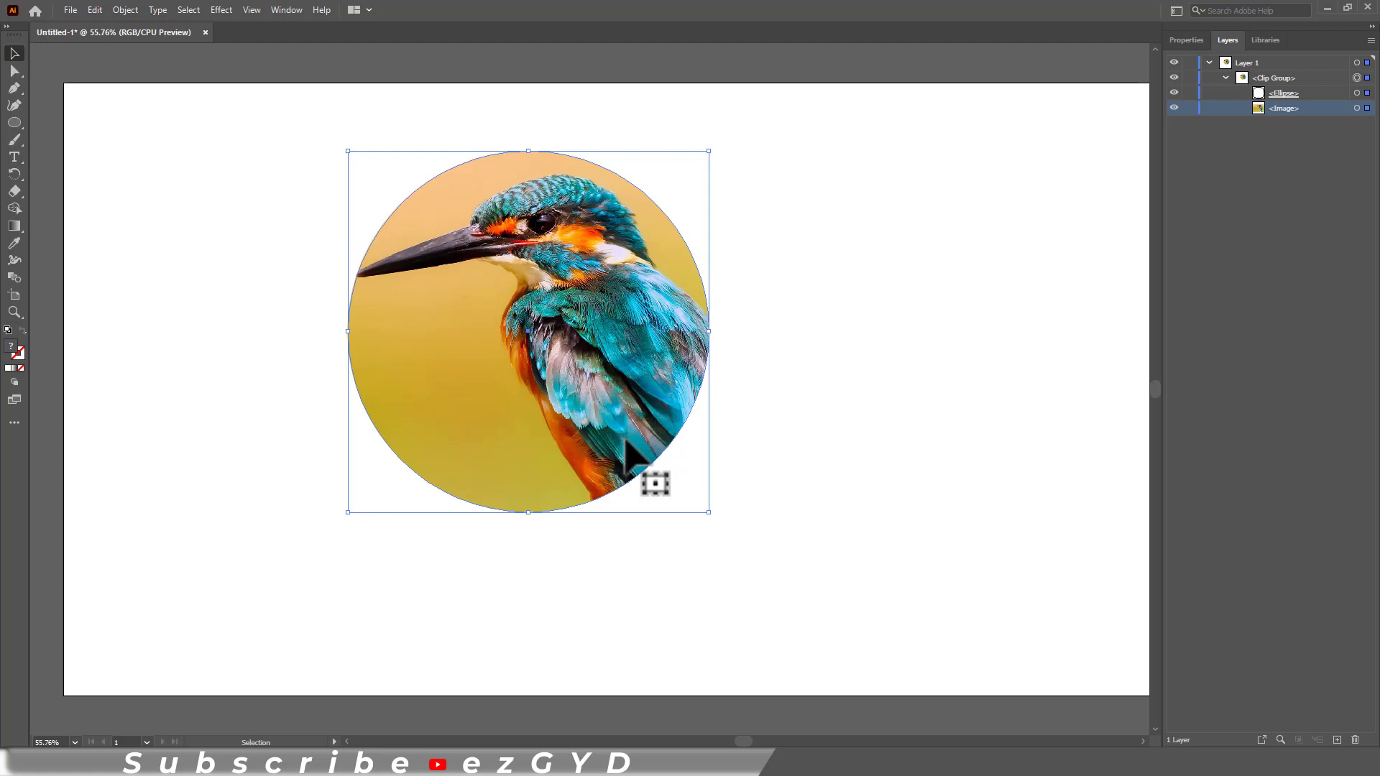
pyautogui.click(894, 381)
pyautogui.moveTo(532, 321); pyautogui.dragTo(564, 332)
pyautogui.click(853, 493)
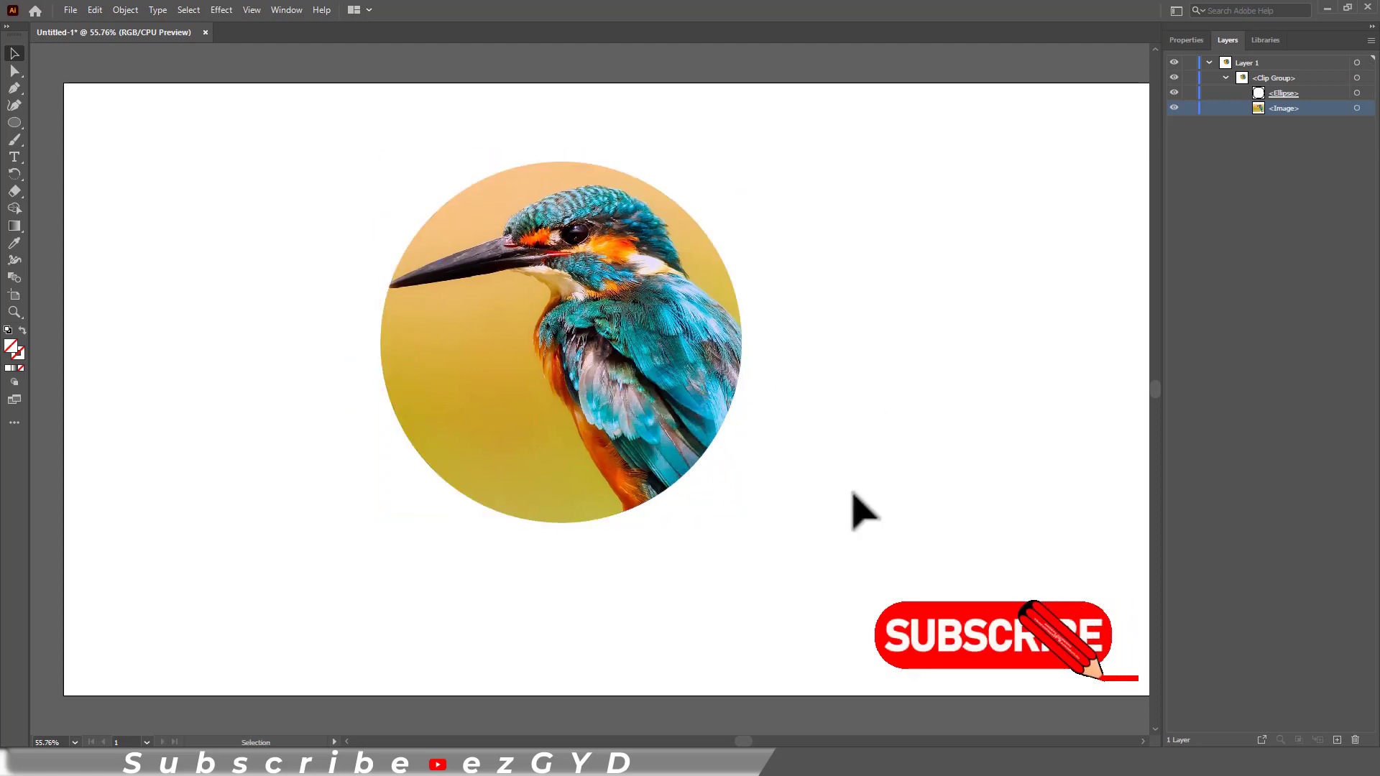
# - Move the clipped circle beyond the artboard's upper-left corner to clear the artboard
pyautogui.click(624, 390)
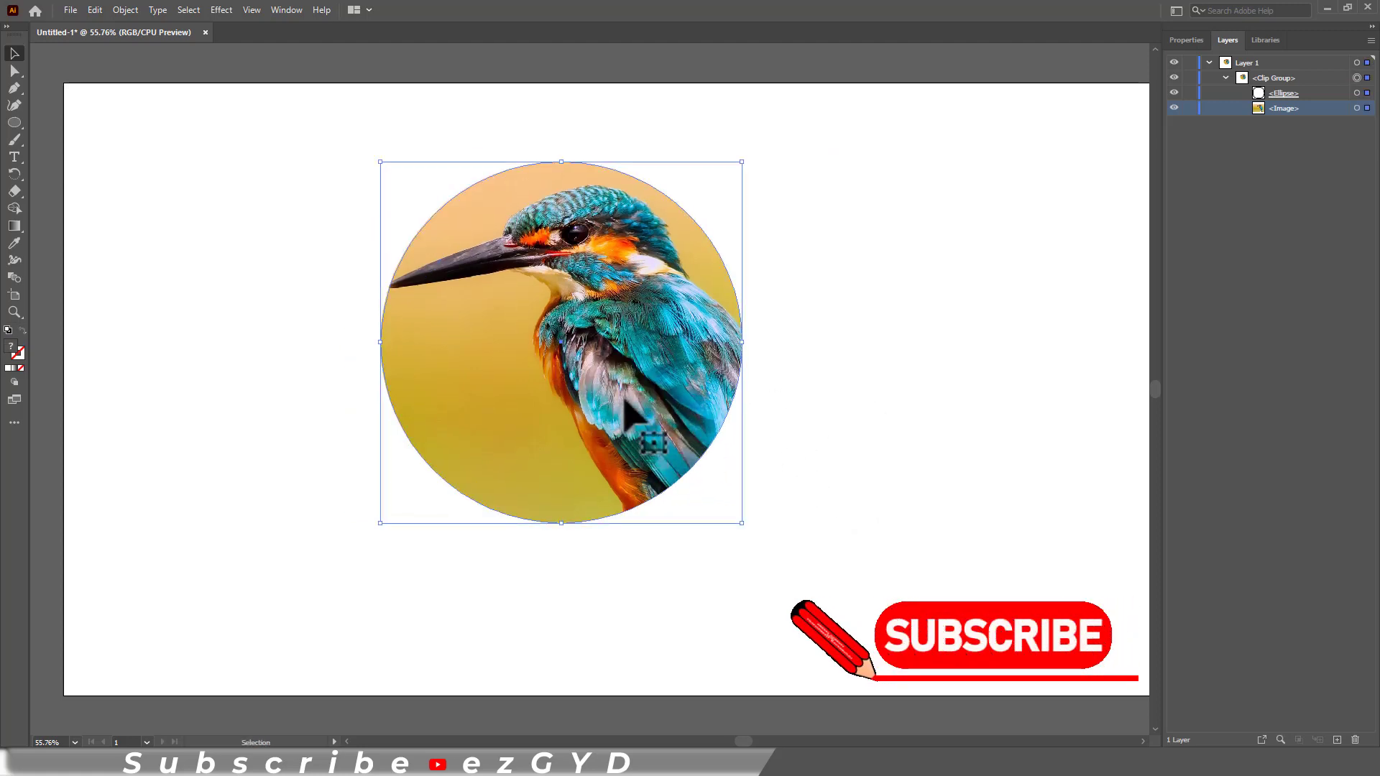
pyautogui.click(884, 363)
pyautogui.click(613, 376)
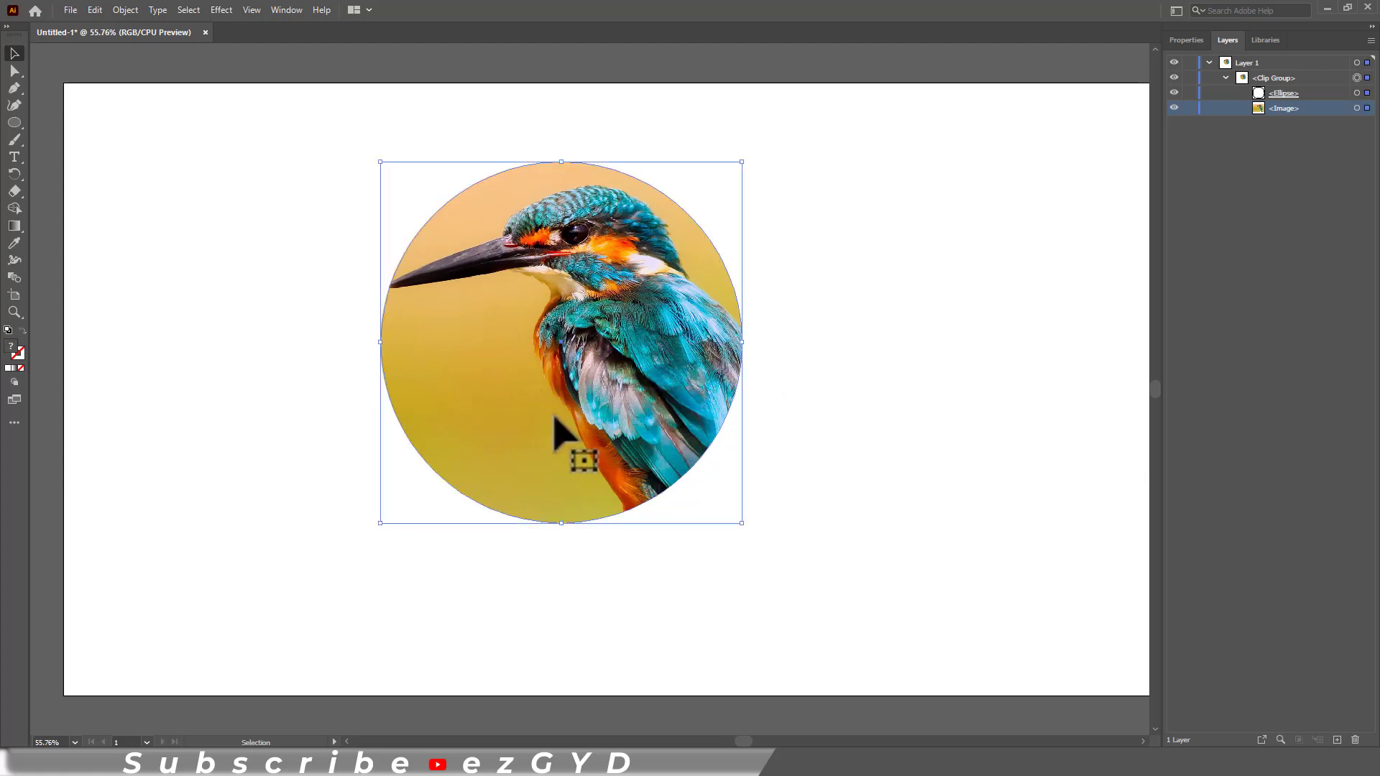
pyautogui.moveTo(555, 421); pyautogui.dragTo(661, 245)
pyautogui.moveTo(737, 331); pyautogui.dragTo(67, 37)
# - Place the kingfisher photo on the artboard again as a new image
pyautogui.click(69, 10)
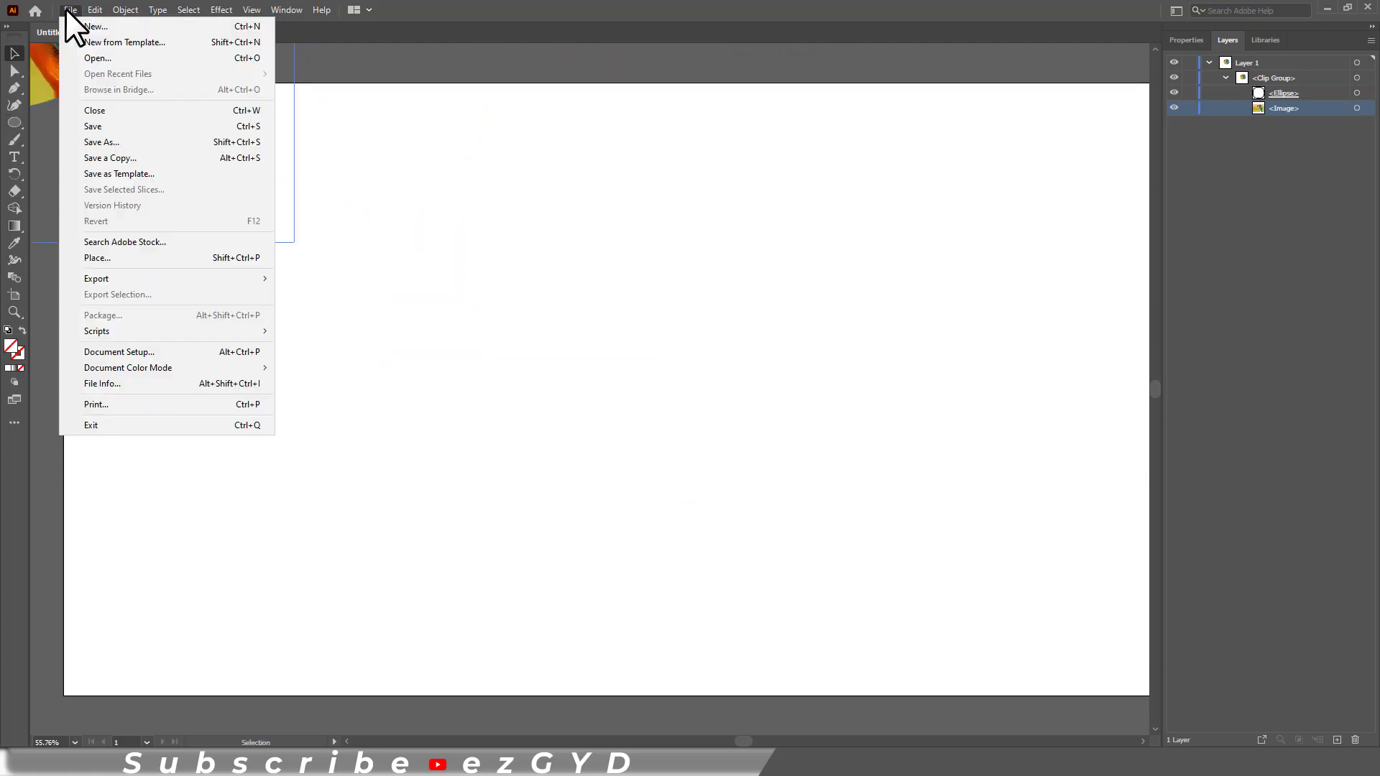
pyautogui.click(109, 257)
pyautogui.doubleClick(656, 328)
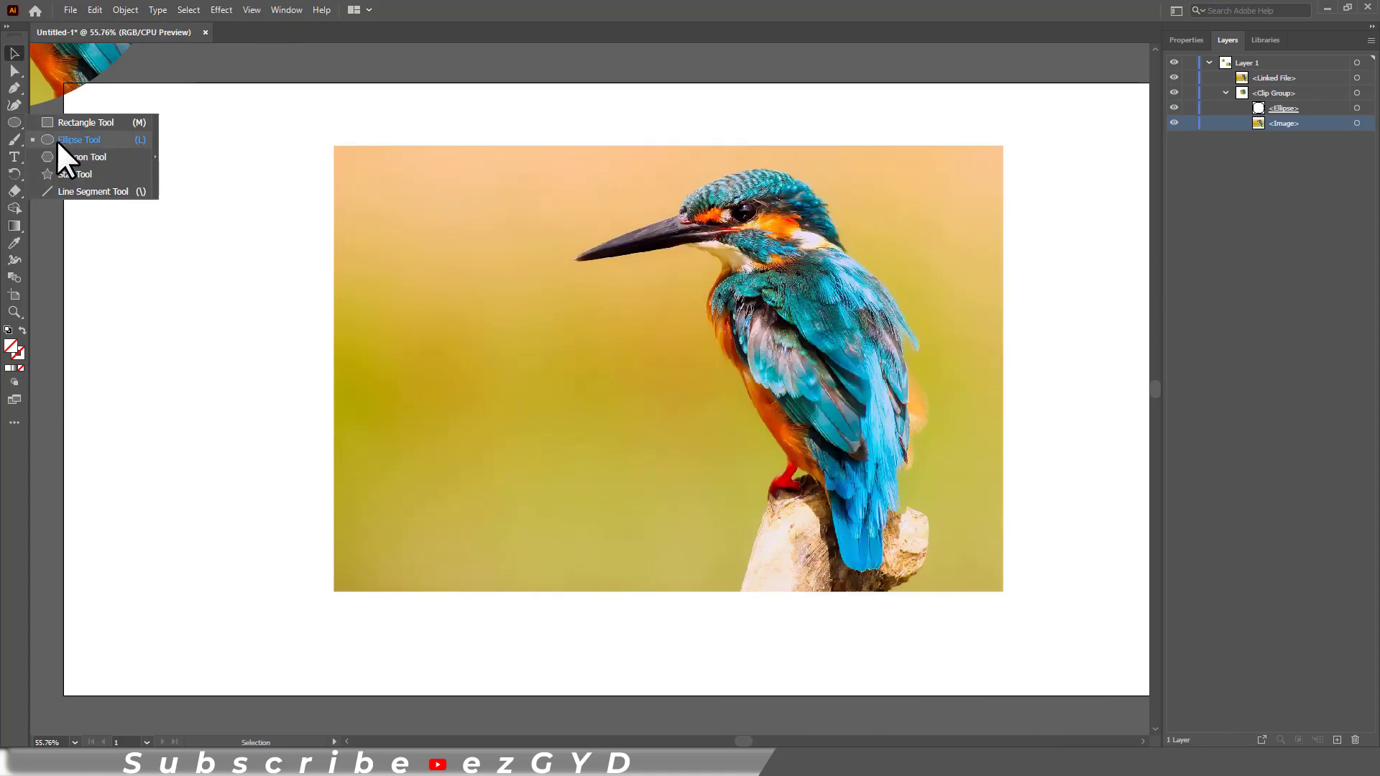
# - Draw a circle about 569 px wide over the photo and give it a 1 pt black stroke without fill
pyautogui.click(59, 138)
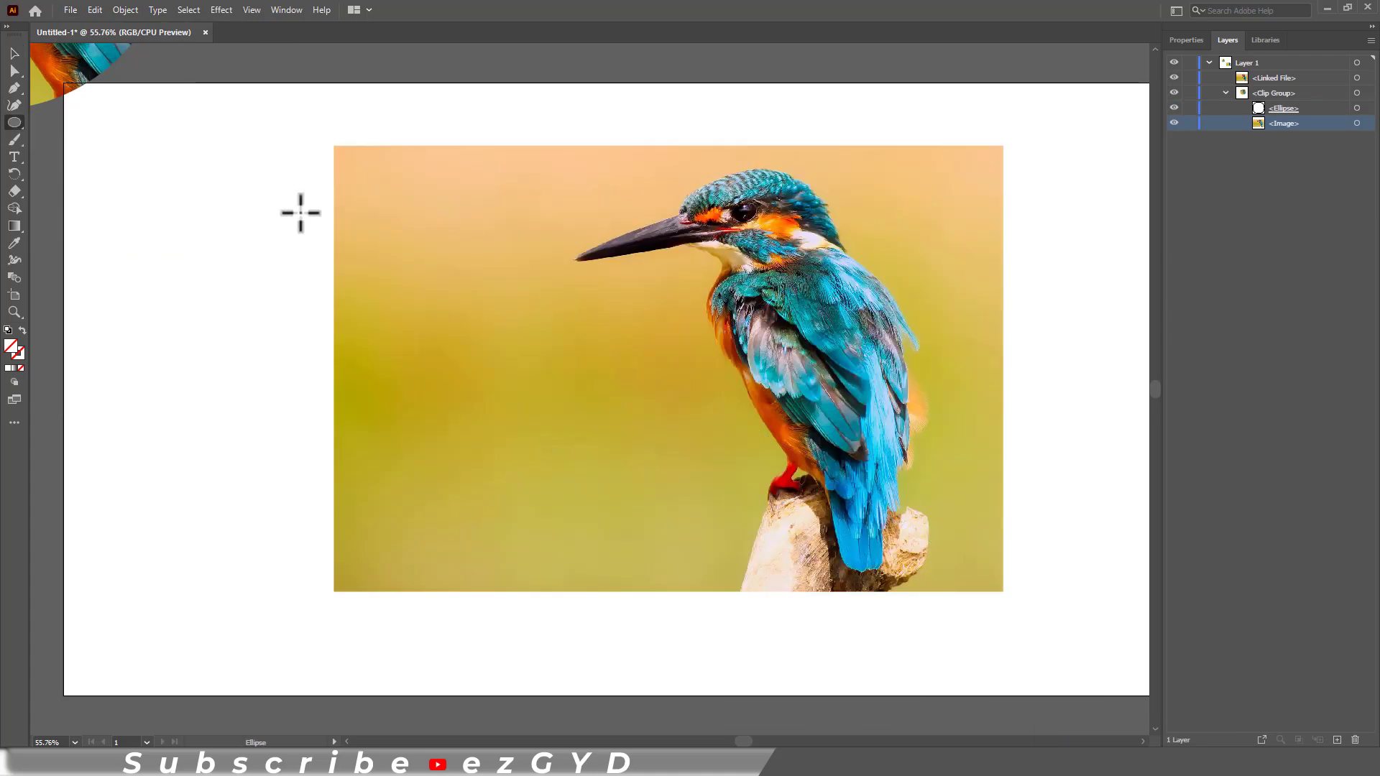
pyautogui.moveTo(386, 222)
pyautogui.mouseDown()
pyautogui.moveTo(585, 496)
pyautogui.moveTo(710, 545)
pyautogui.mouseUp()
pyautogui.click(1186, 40)
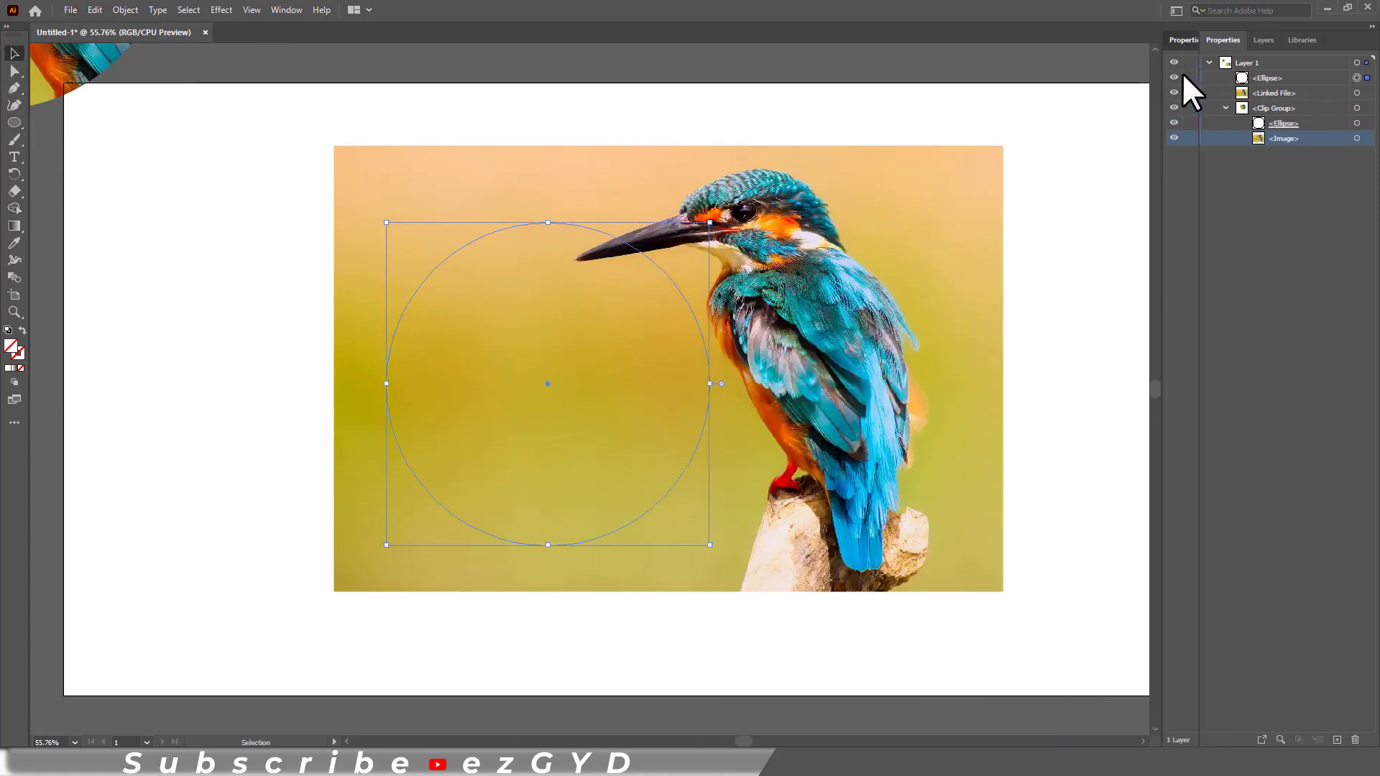
pyautogui.click(1306, 218)
pyautogui.click(1319, 280)
pyautogui.click(608, 106)
# - Embed the placed photo in the document and leave the circle selected
pyautogui.click(519, 236)
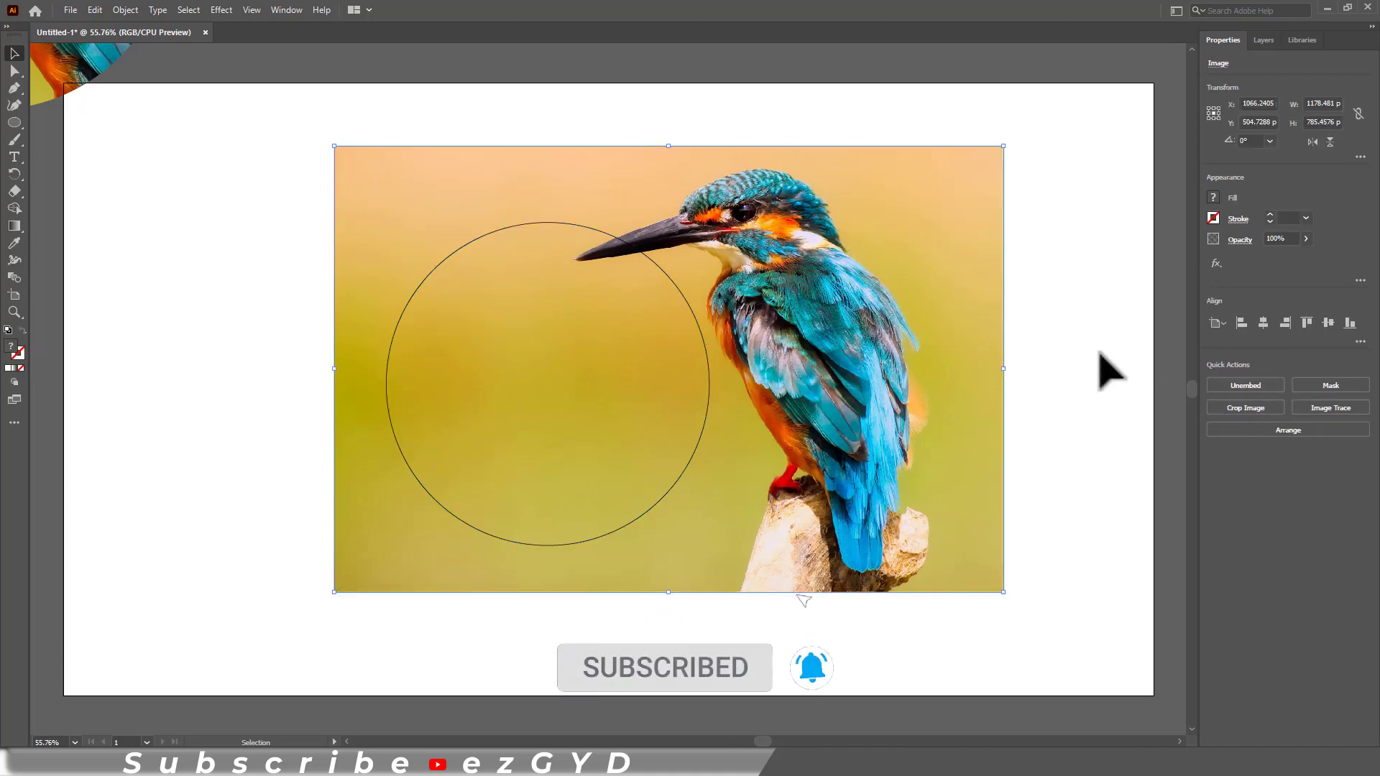
pyautogui.click(1063, 360)
pyautogui.click(703, 337)
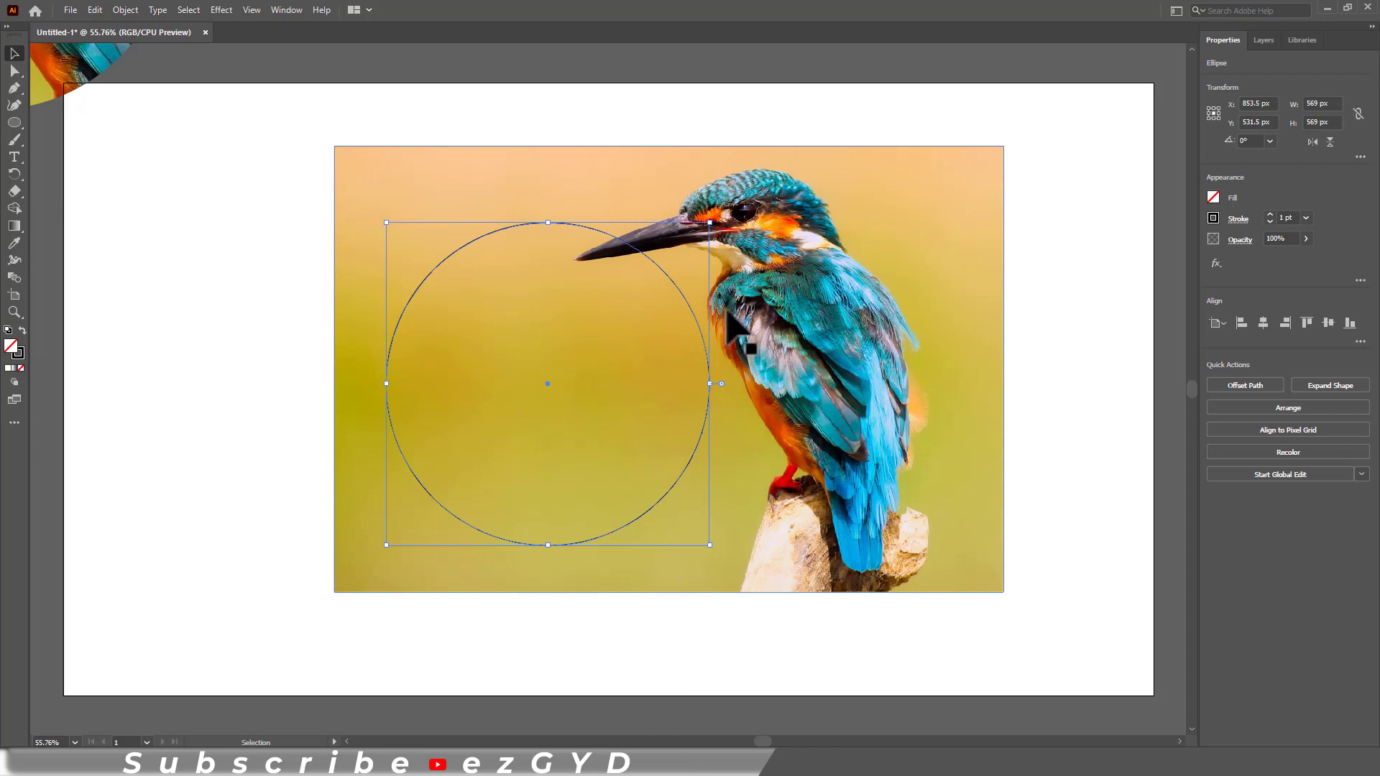
# - Move the circle so it overlaps the photo's left edge, and bring the photo to the front
pyautogui.moveTo(673, 282); pyautogui.dragTo(552, 270)
pyautogui.rightClick(691, 268)
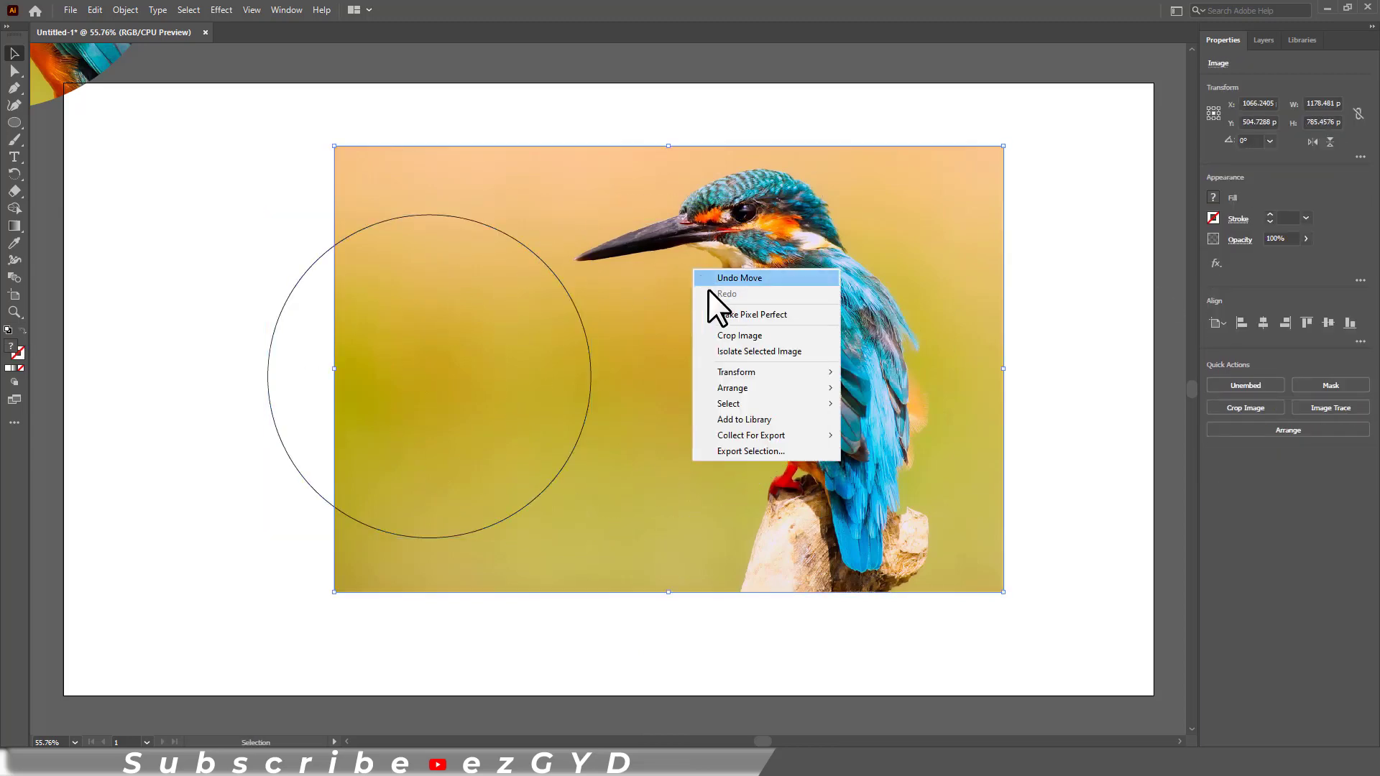
pyautogui.moveTo(758, 389)
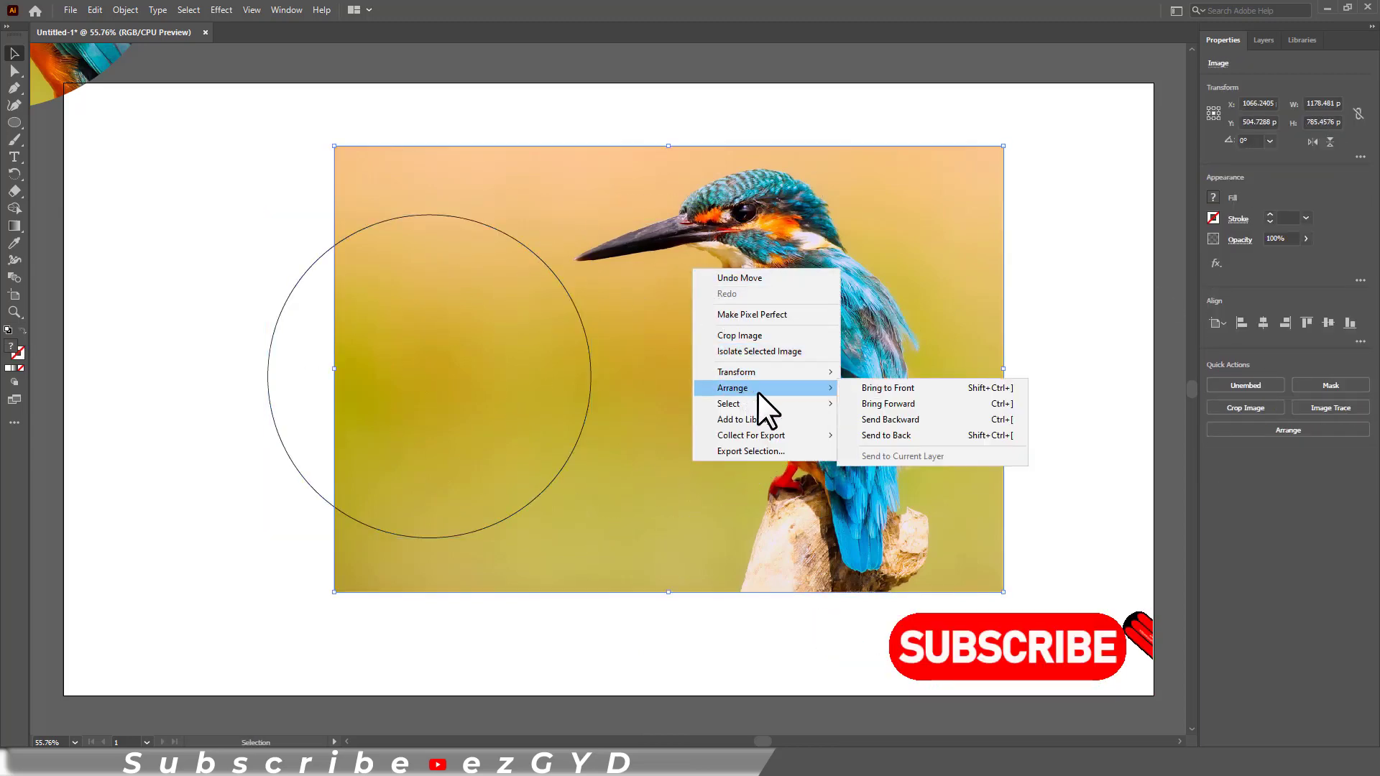
pyautogui.click(870, 387)
# - Try to make a clipping mask from the circle and the photo stacked above it
pyautogui.click(278, 200)
pyautogui.moveTo(277, 201); pyautogui.dragTo(401, 363)
pyautogui.rightClick(415, 321)
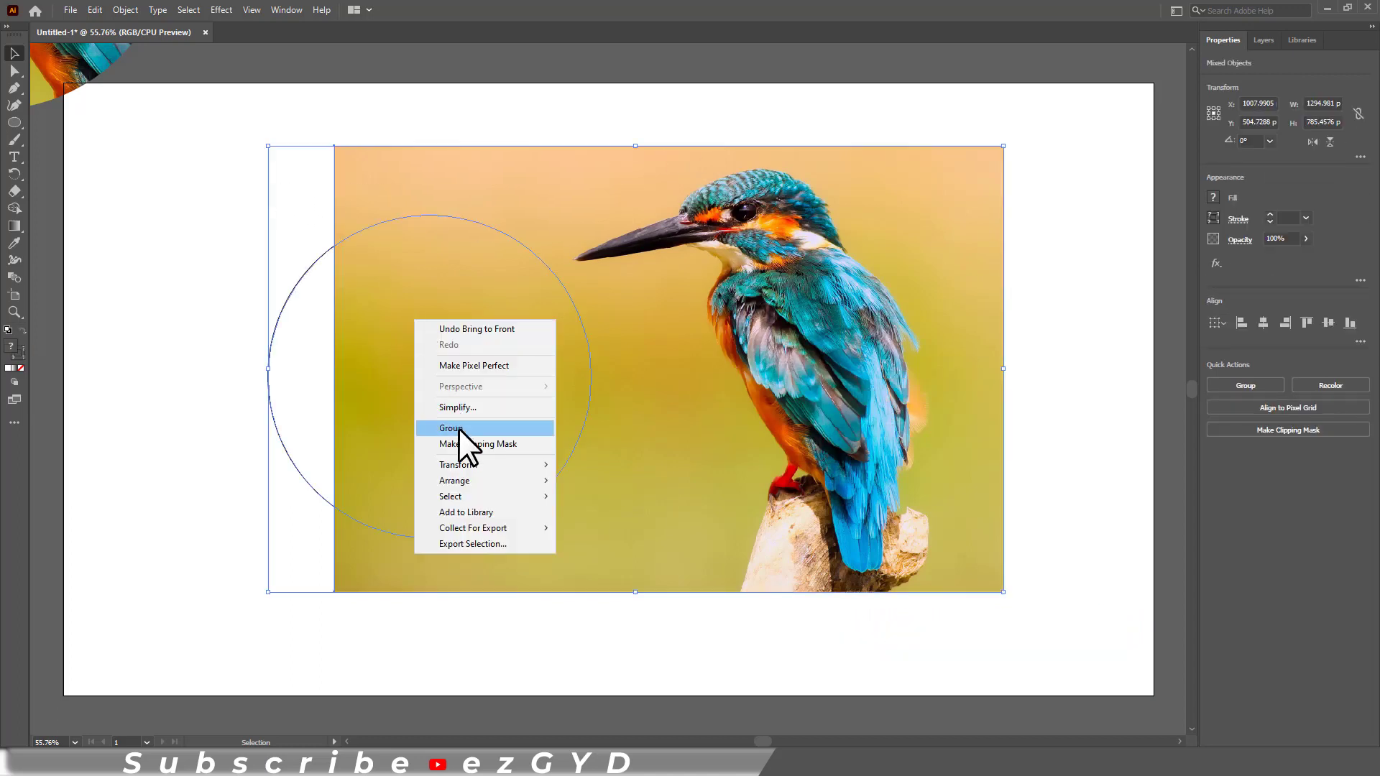
pyautogui.click(463, 444)
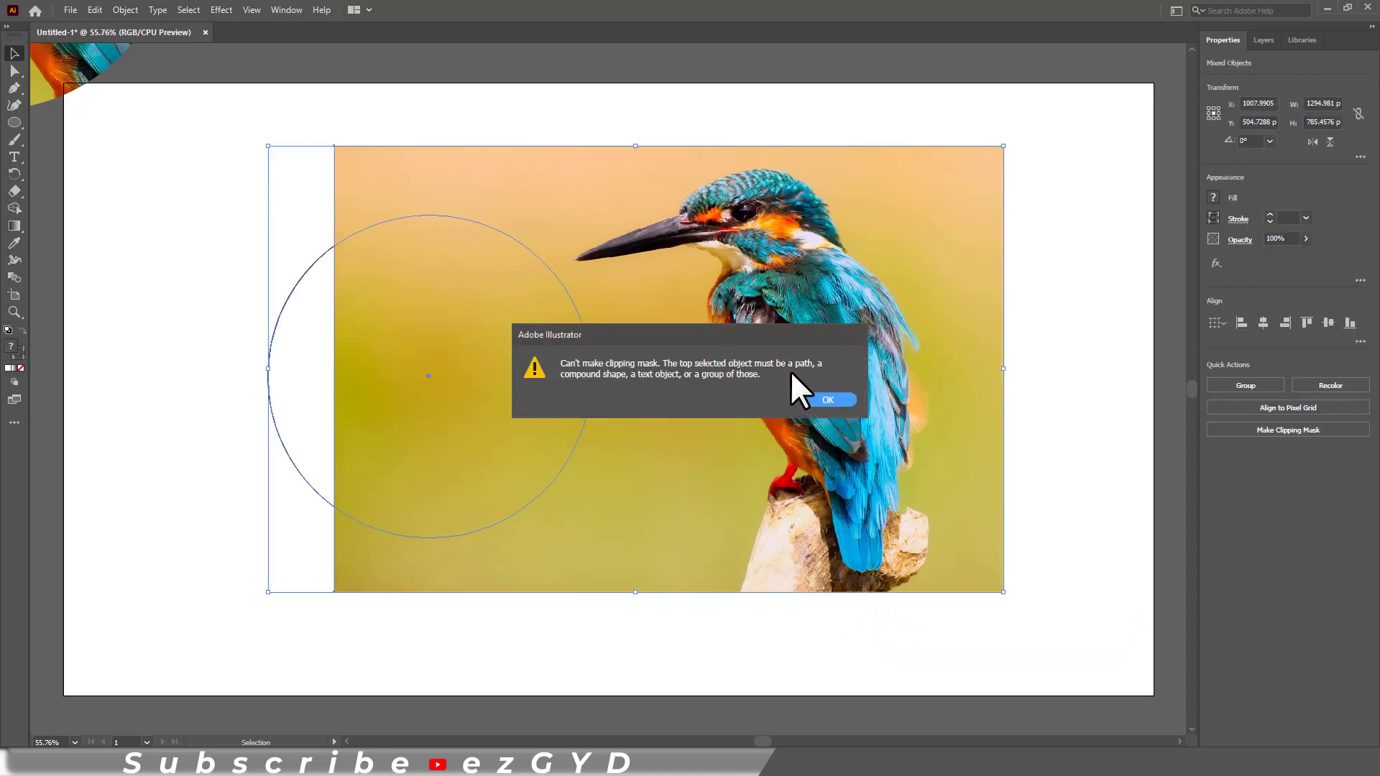
pyautogui.click(828, 399)
# - Bring the circle to the front and position it around the bird's head and body, leaving the beak tip outside
pyautogui.click(175, 302)
pyautogui.rightClick(270, 333)
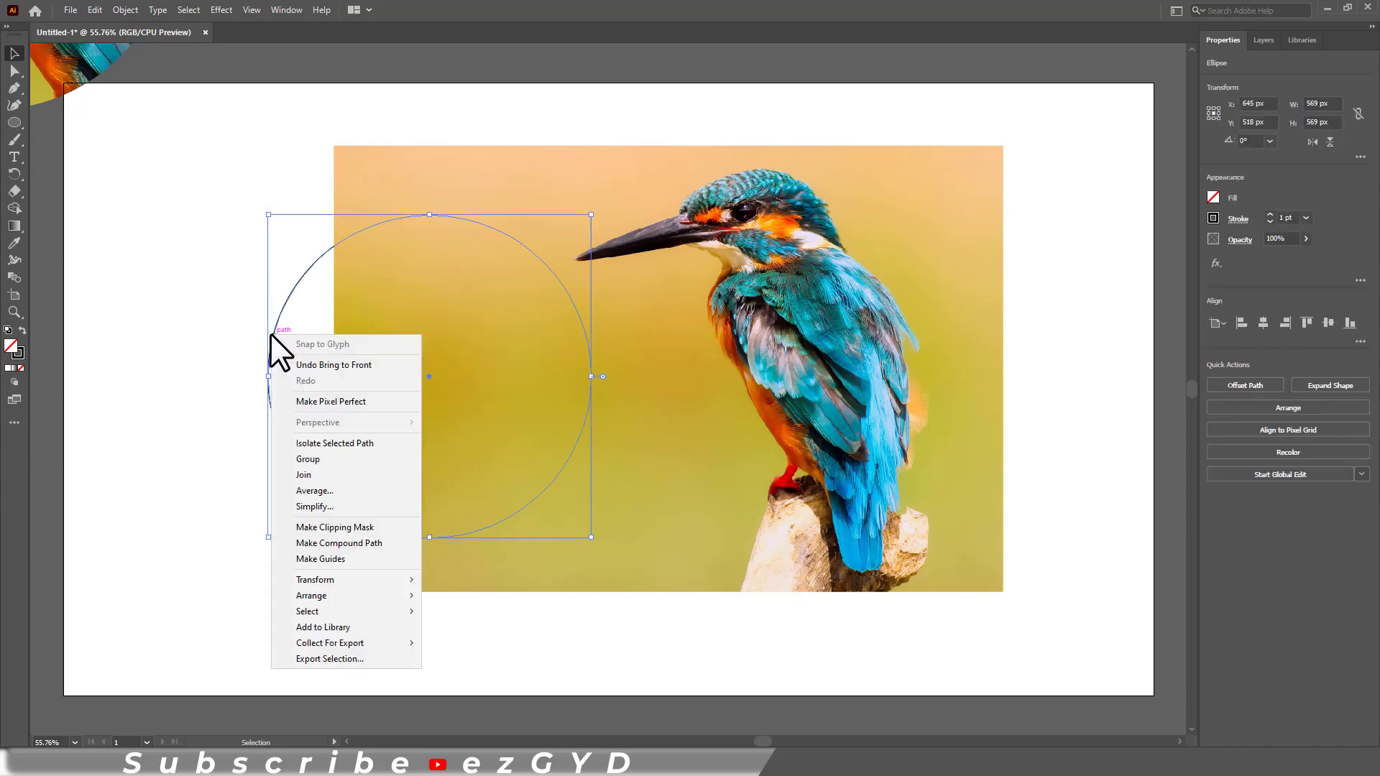
pyautogui.click(482, 595)
pyautogui.moveTo(269, 361); pyautogui.dragTo(646, 292)
# - Trace the beak's lower edge to its tip with the Pen tool, starting just inside the circle
pyautogui.press('z')
pyautogui.moveTo(561, 199); pyautogui.dragTo(723, 295)
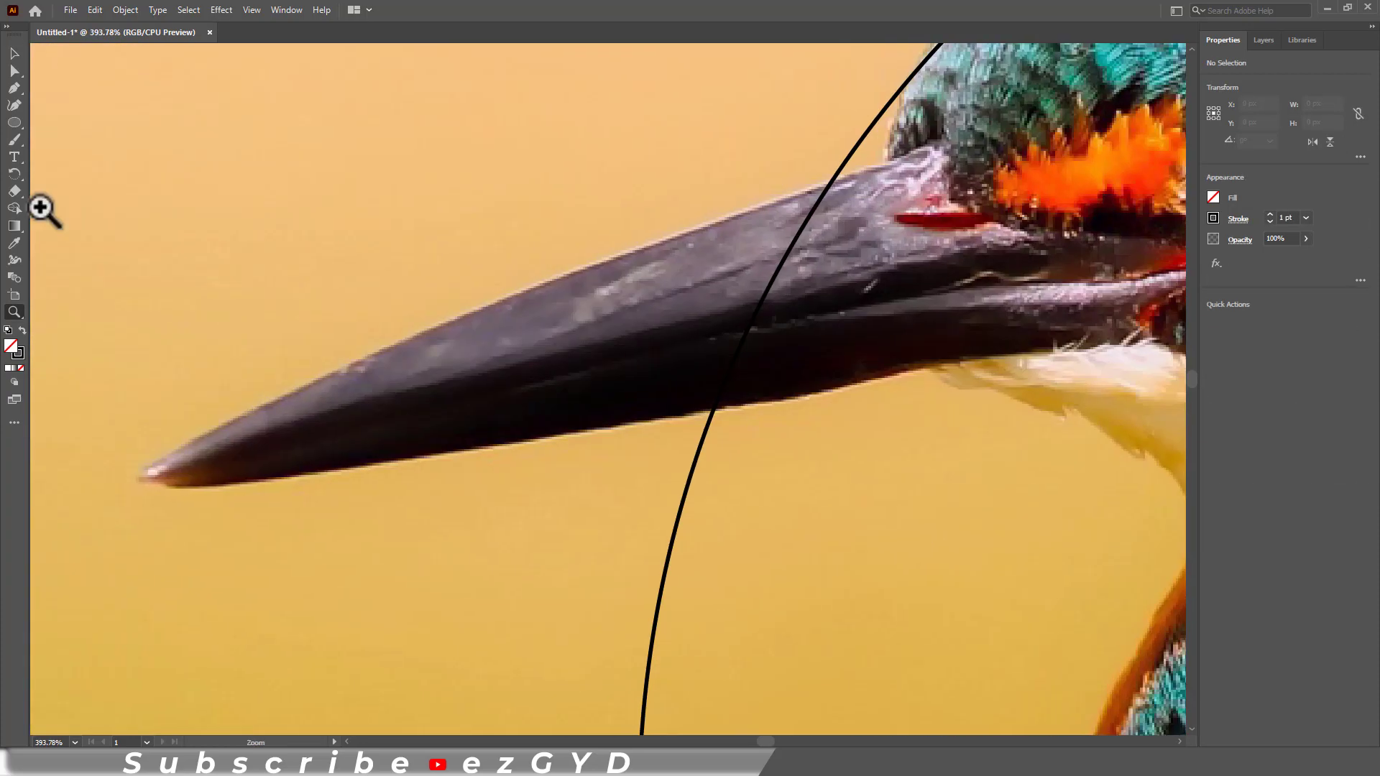
pyautogui.click(16, 88)
pyautogui.click(786, 477)
pyautogui.click(712, 410)
pyautogui.click(360, 465)
pyautogui.hotkey('ctrl', '+')
pyautogui.hotkey('ctrl', '+')
pyautogui.hotkey('ctrl', '+')
pyautogui.hotkey('ctrl', '+')
pyautogui.hotkey('ctrl', '+')
pyautogui.click(277, 443)
pyautogui.moveTo(288, 449); pyautogui.dragTo(635, 409)
pyautogui.click(345, 437)
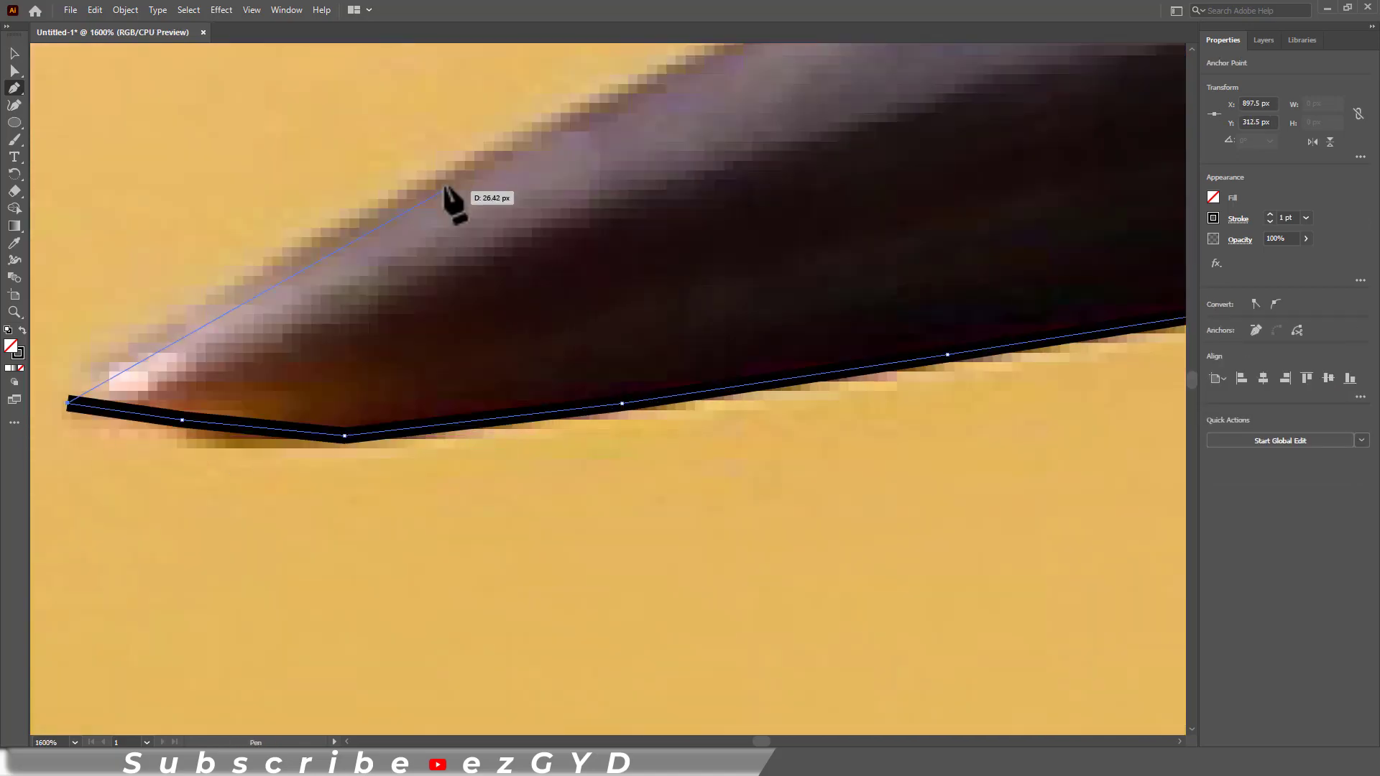
# - Continue the path along the beak's upper edge and close it inside the circle
pyautogui.hotkey('ctrl', '-')
pyautogui.hotkey('ctrl', '-')
pyautogui.hotkey('ctrl', '-')
pyautogui.hotkey('ctrl', '-')
pyautogui.hotkey('ctrl', '-')
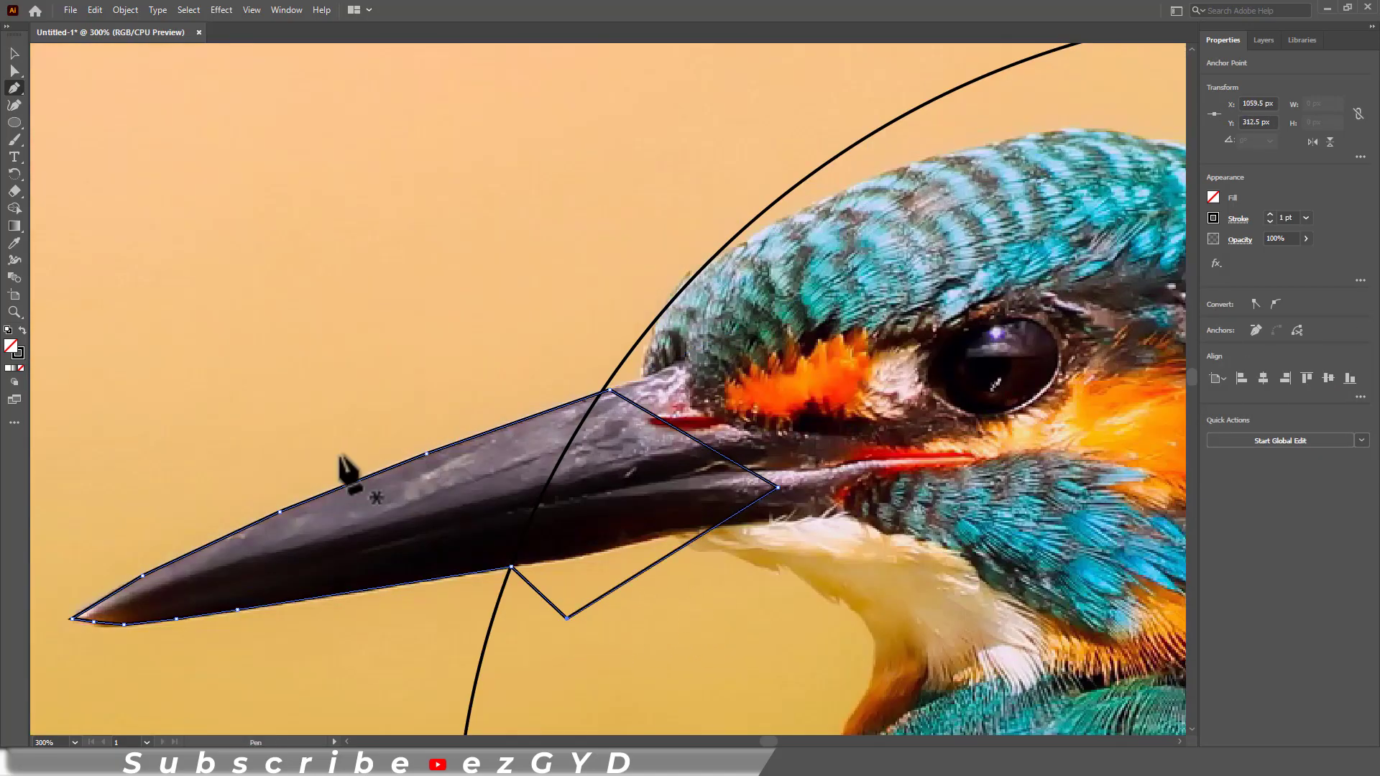
# - Select the beak path together with the circle and unite them into one shape with Pathfinder
pyautogui.click(10, 52)
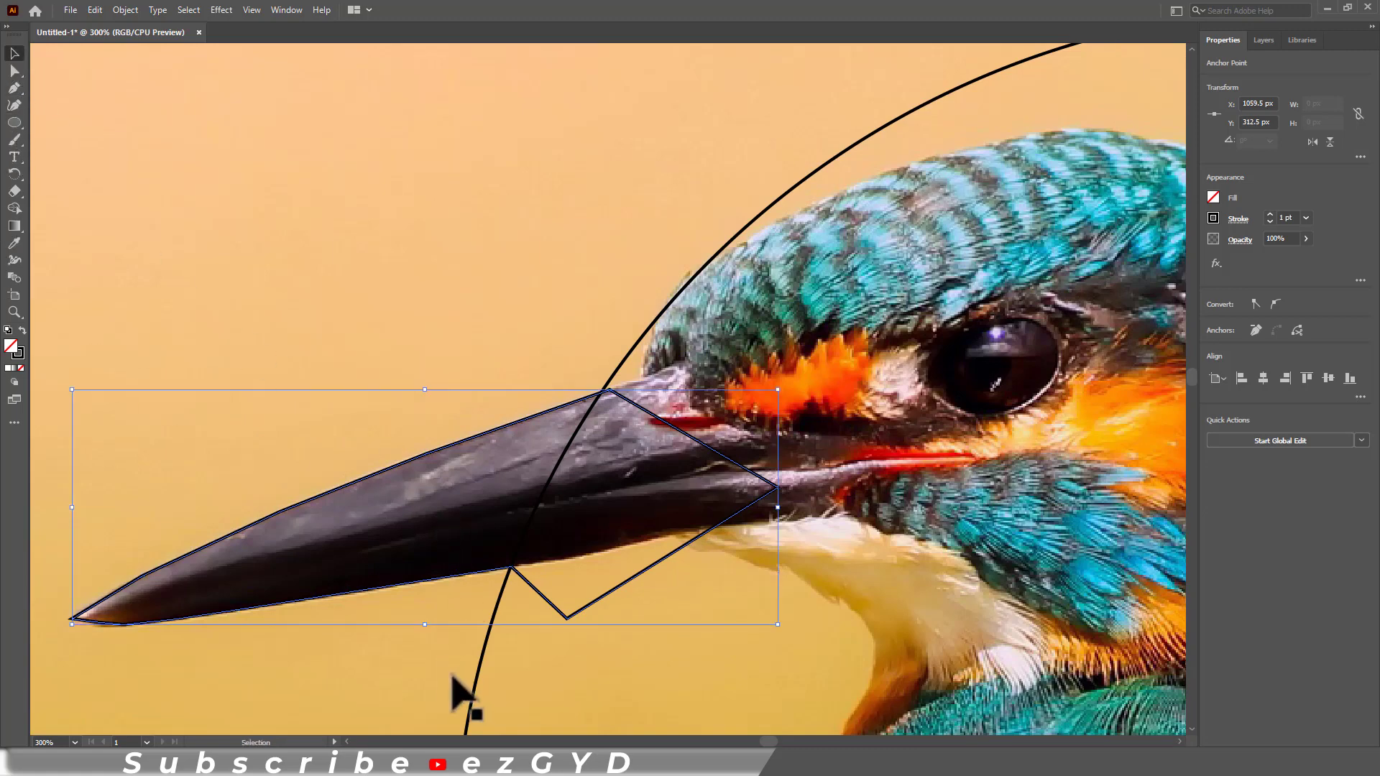
pyautogui.keyDown('shift'); pyautogui.click(474, 688); pyautogui.keyUp('shift')
pyautogui.hotkey('ctrl', '0')
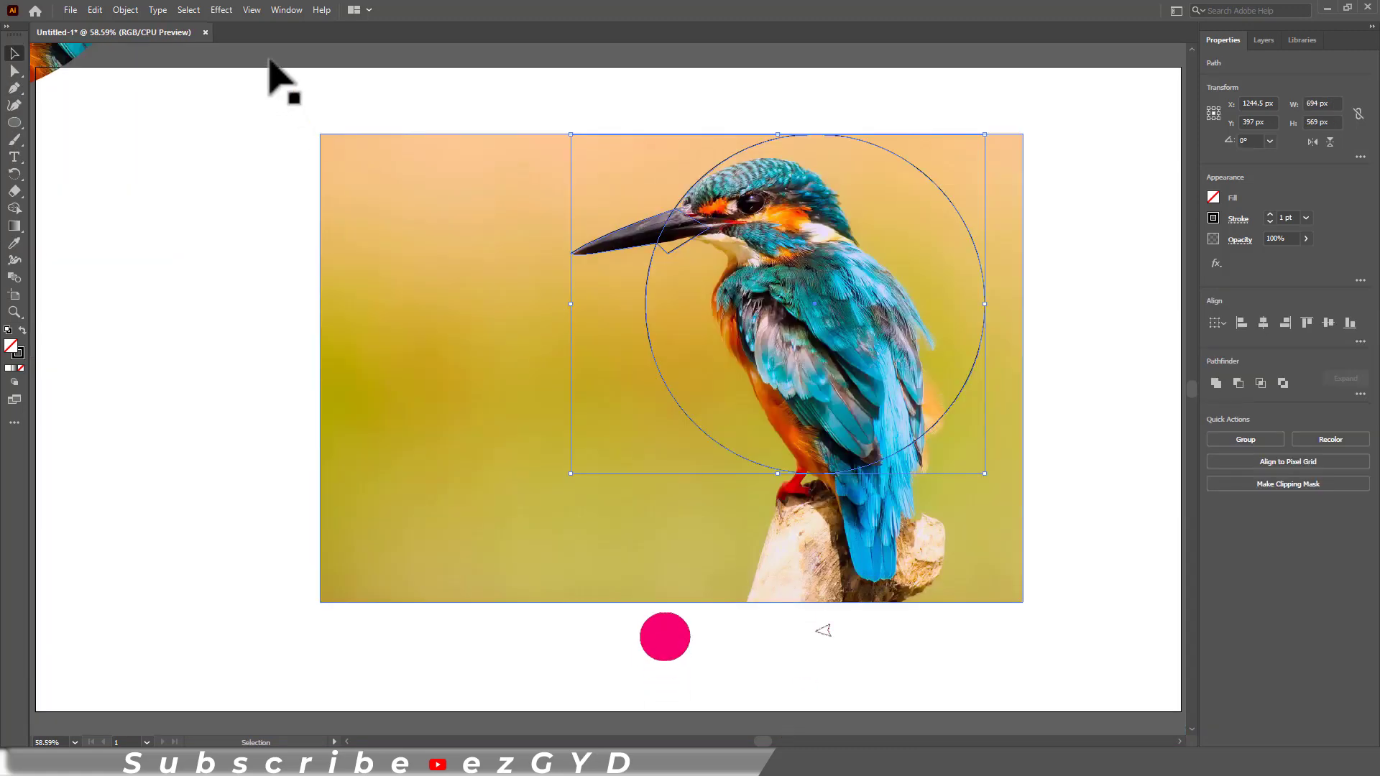
pyautogui.click(286, 10)
pyautogui.click(353, 516)
pyautogui.moveTo(115, 488); pyautogui.dragTo(1051, 286)
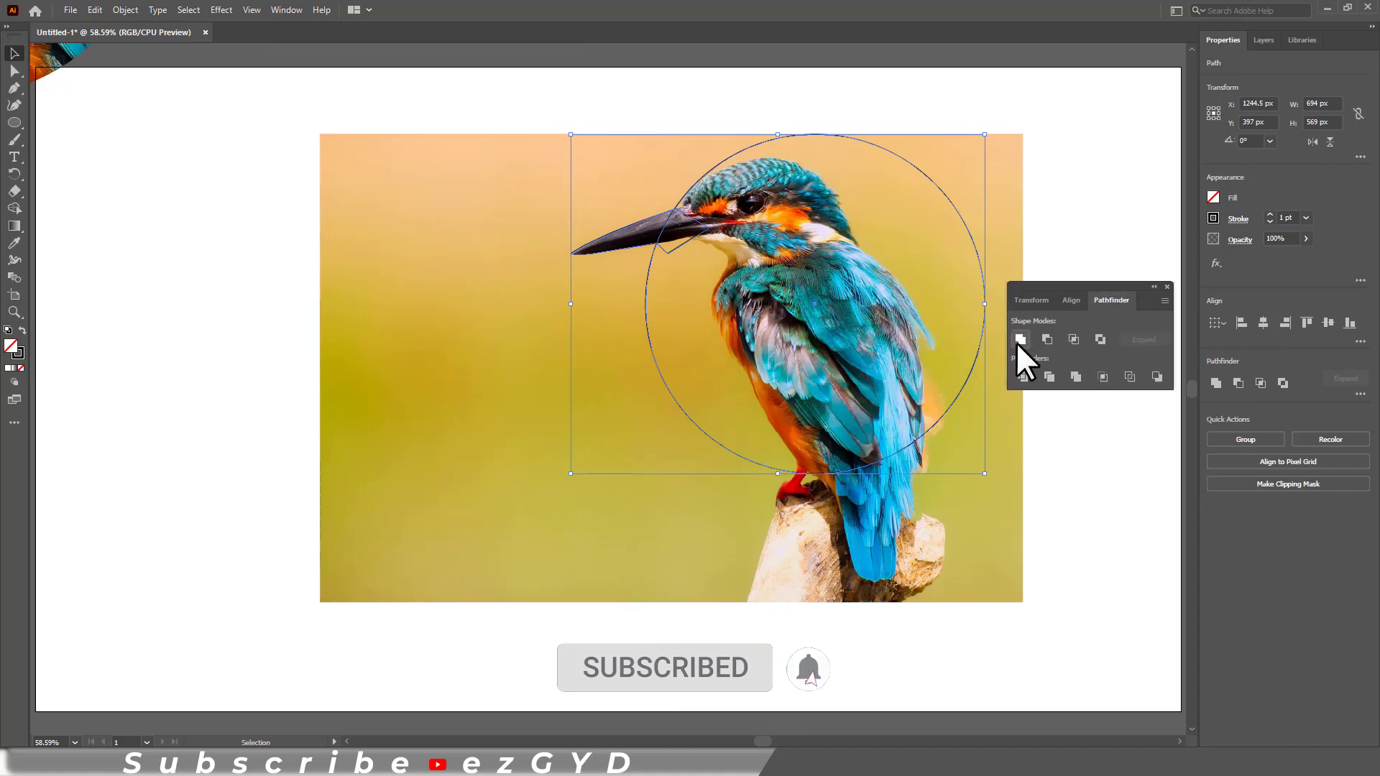
pyautogui.click(1020, 339)
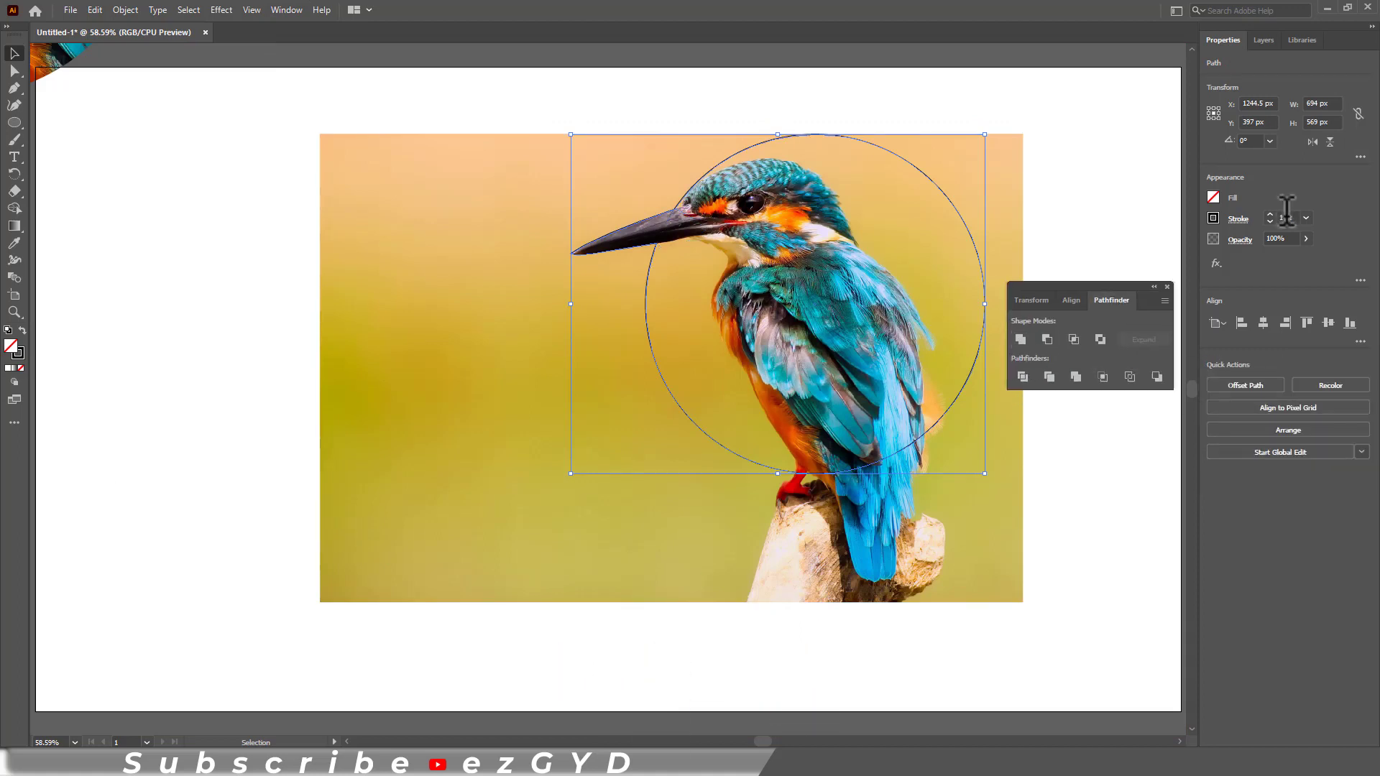
# - Give the united beak-and-circle shape a black fill and no stroke
pyautogui.click(1213, 197)
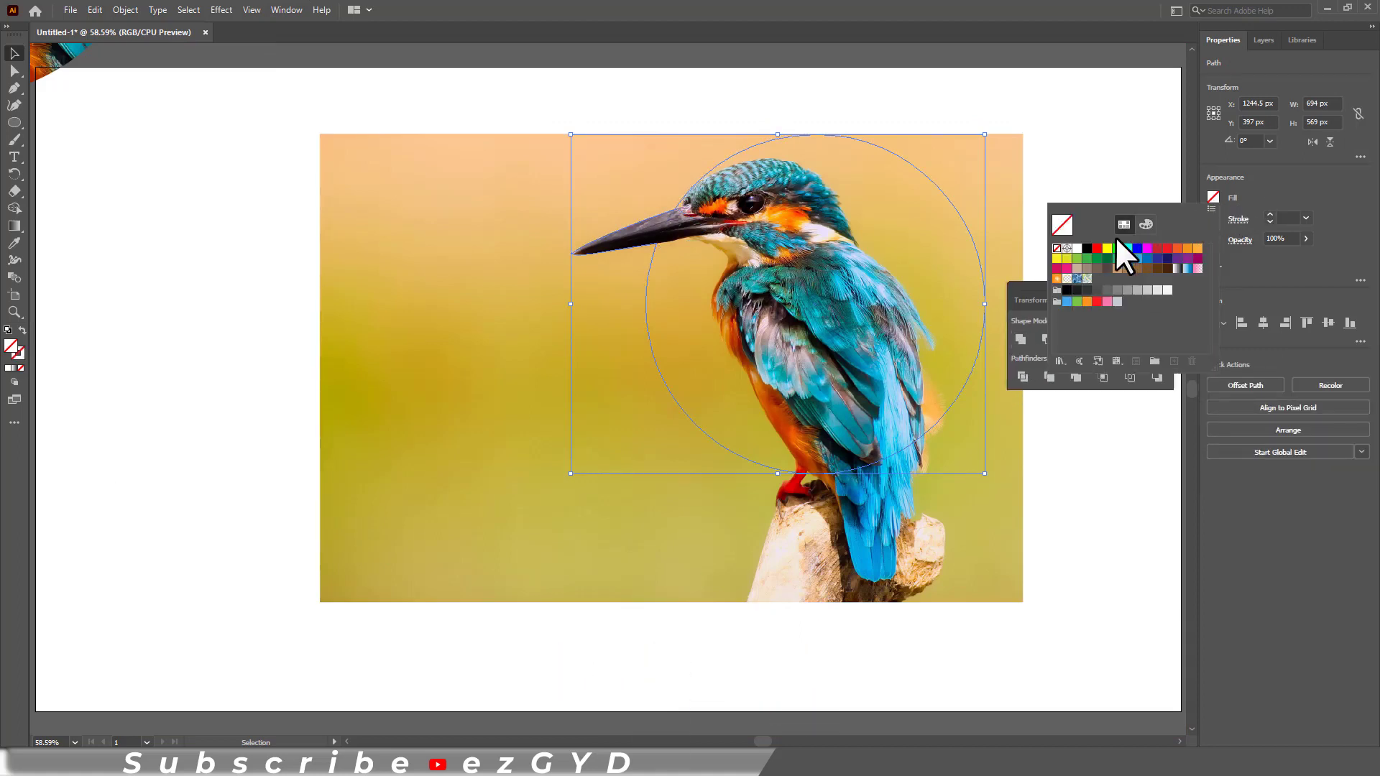
pyautogui.click(1087, 248)
pyautogui.click(1085, 158)
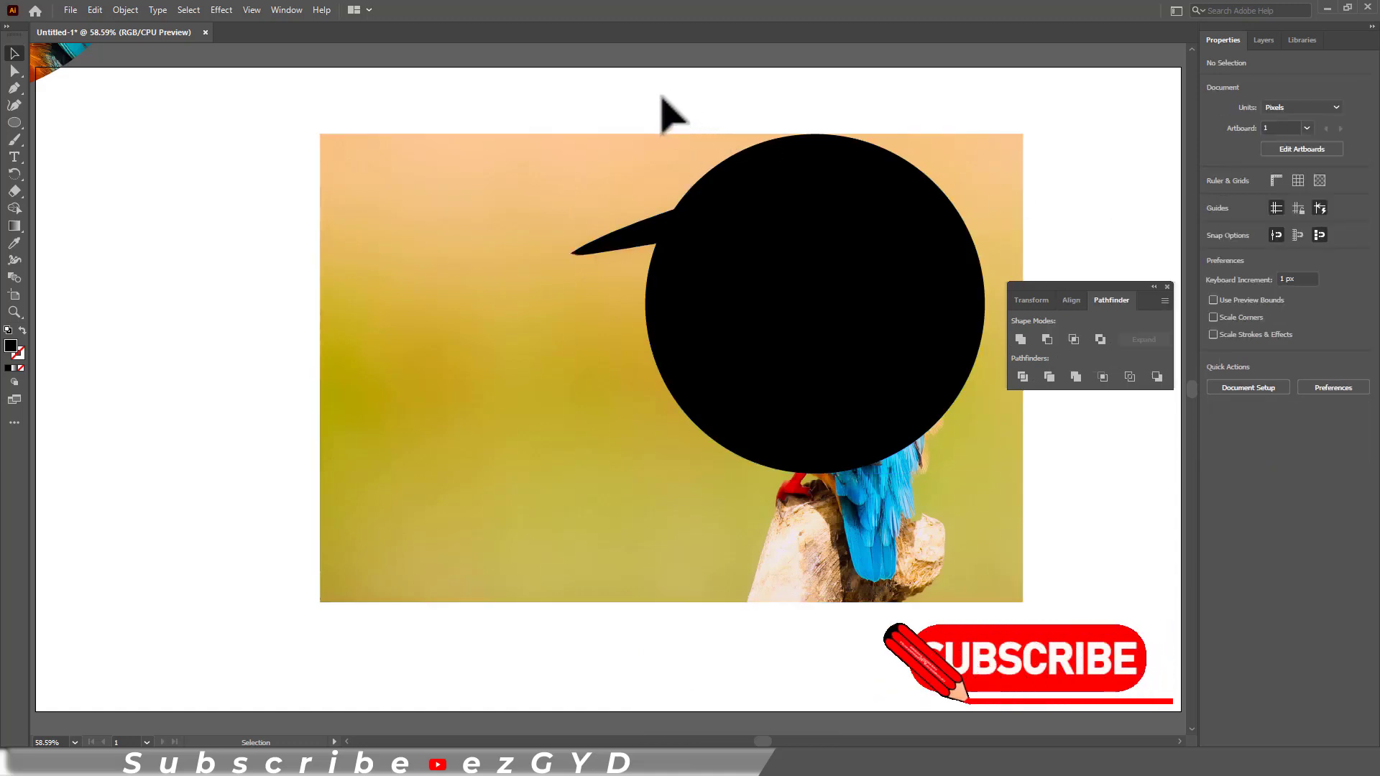
# - Make a clipping mask from the black shape and the photo, and move the result off the artboard beside the first clipped bird
pyautogui.moveTo(662, 97); pyautogui.dragTo(760, 243)
pyautogui.rightClick(761, 243)
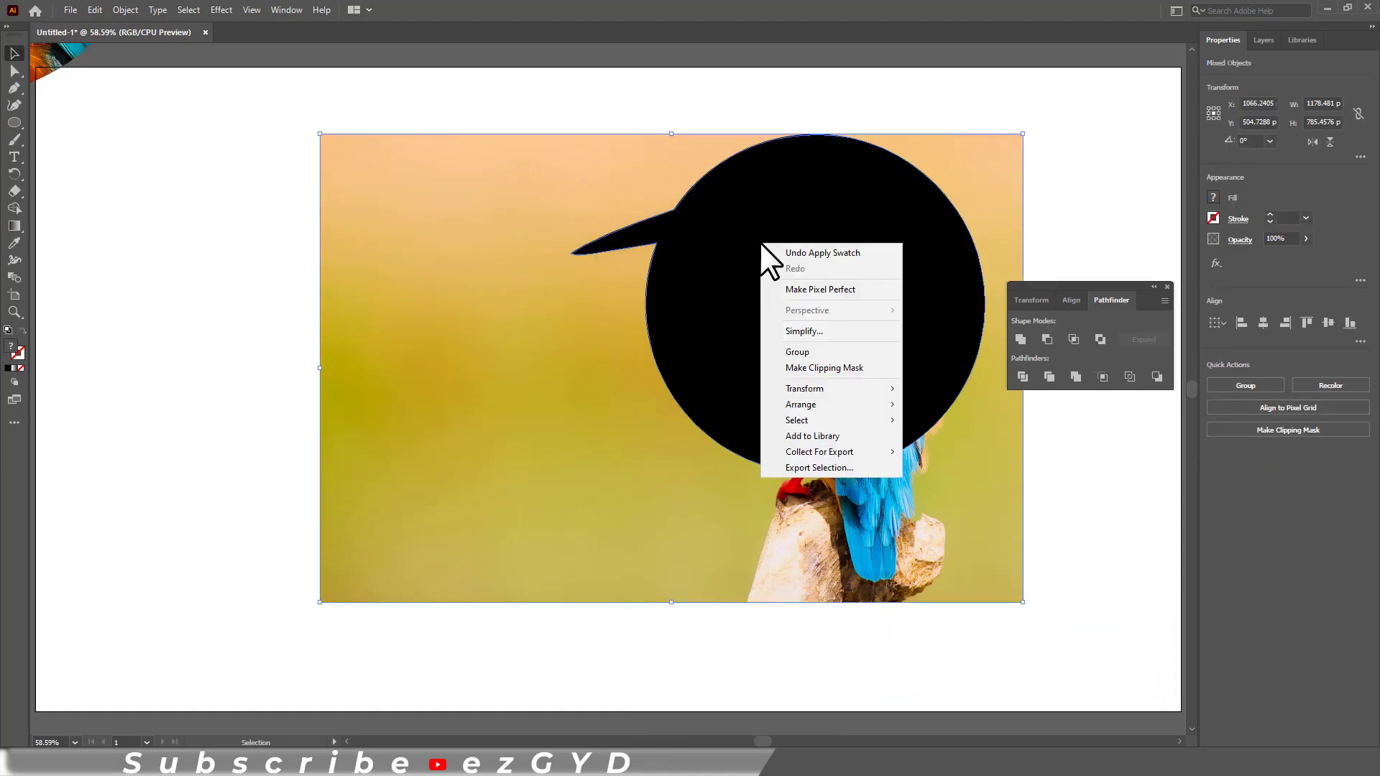
pyautogui.click(813, 368)
pyautogui.click(1012, 554)
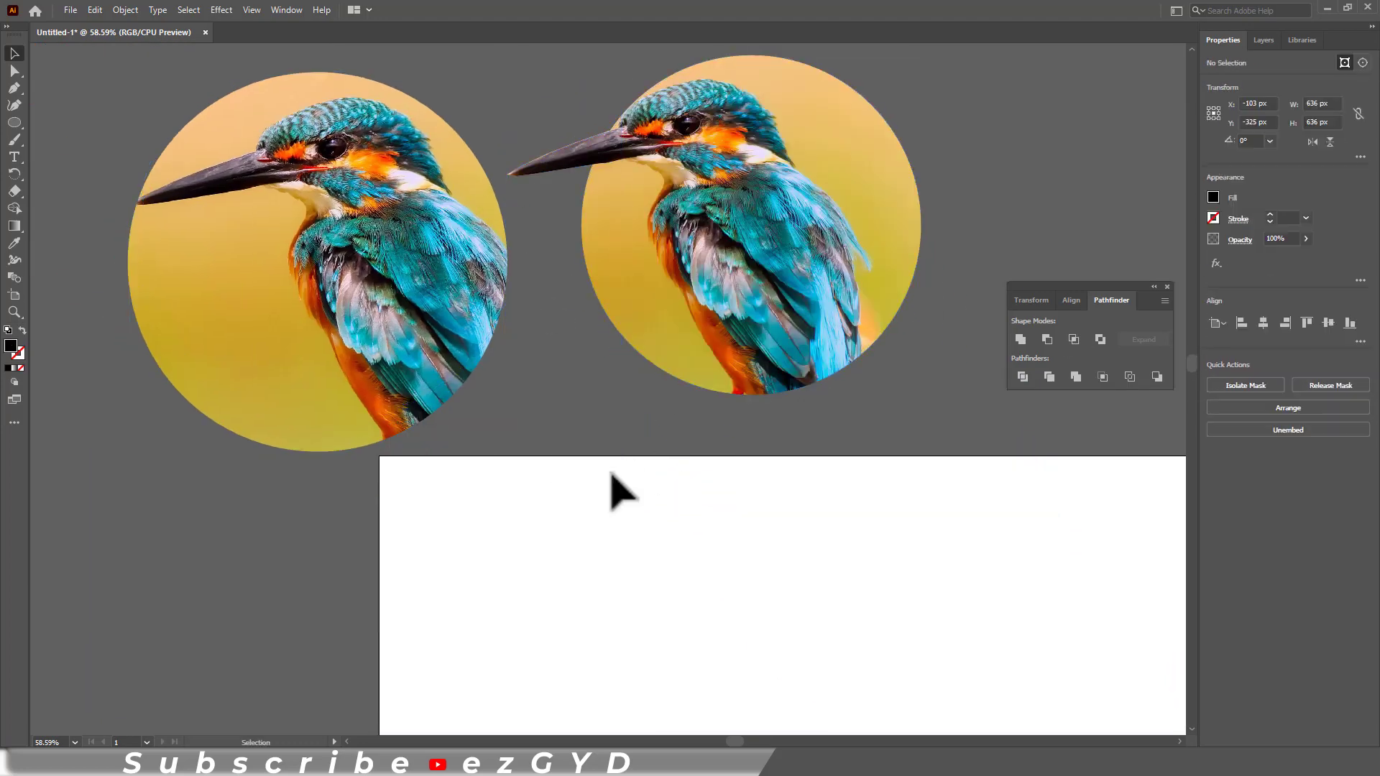
pyautogui.click(1032, 204)
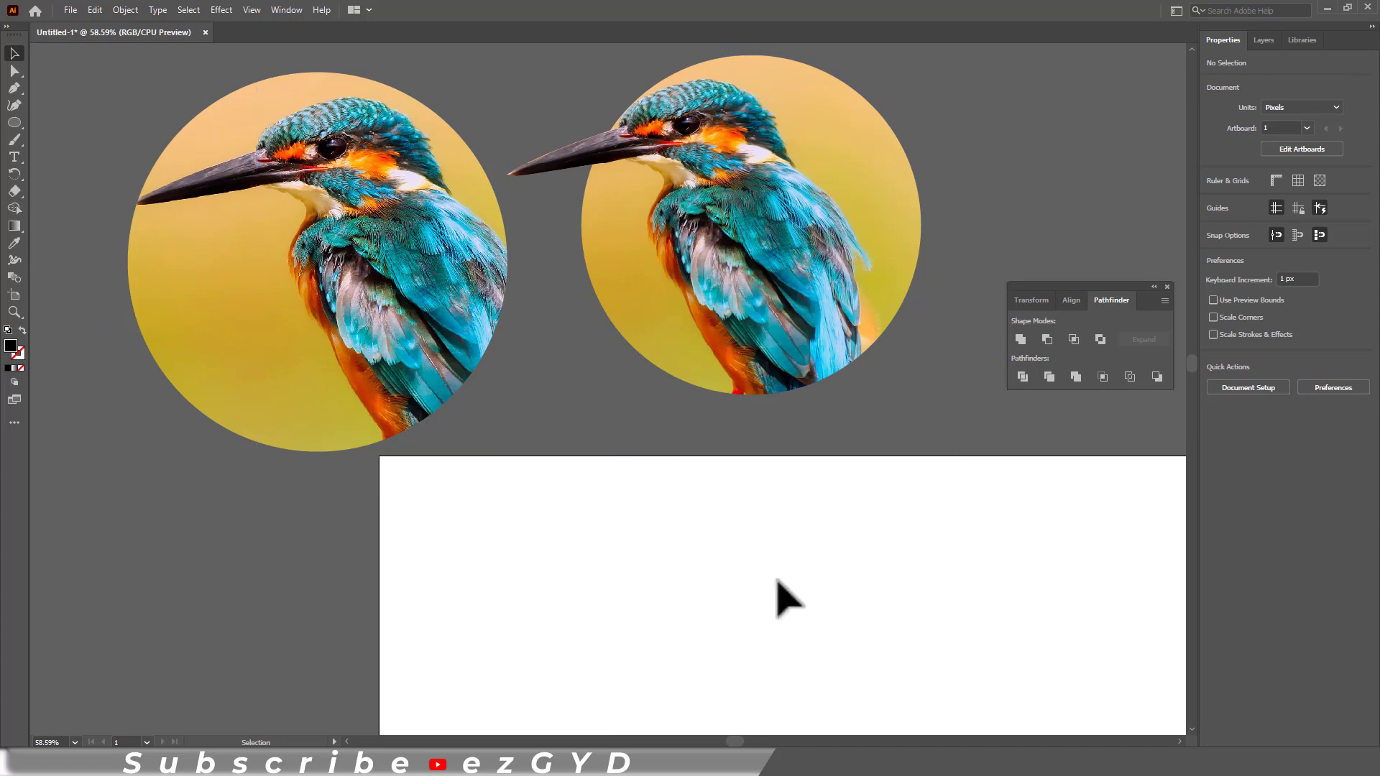
# - Draw a black circle about 657 px wide in the artboard's lower left and a light orange square about 399 px wide at its edge
pyautogui.moveTo(787, 600); pyautogui.dragTo(475, 244)
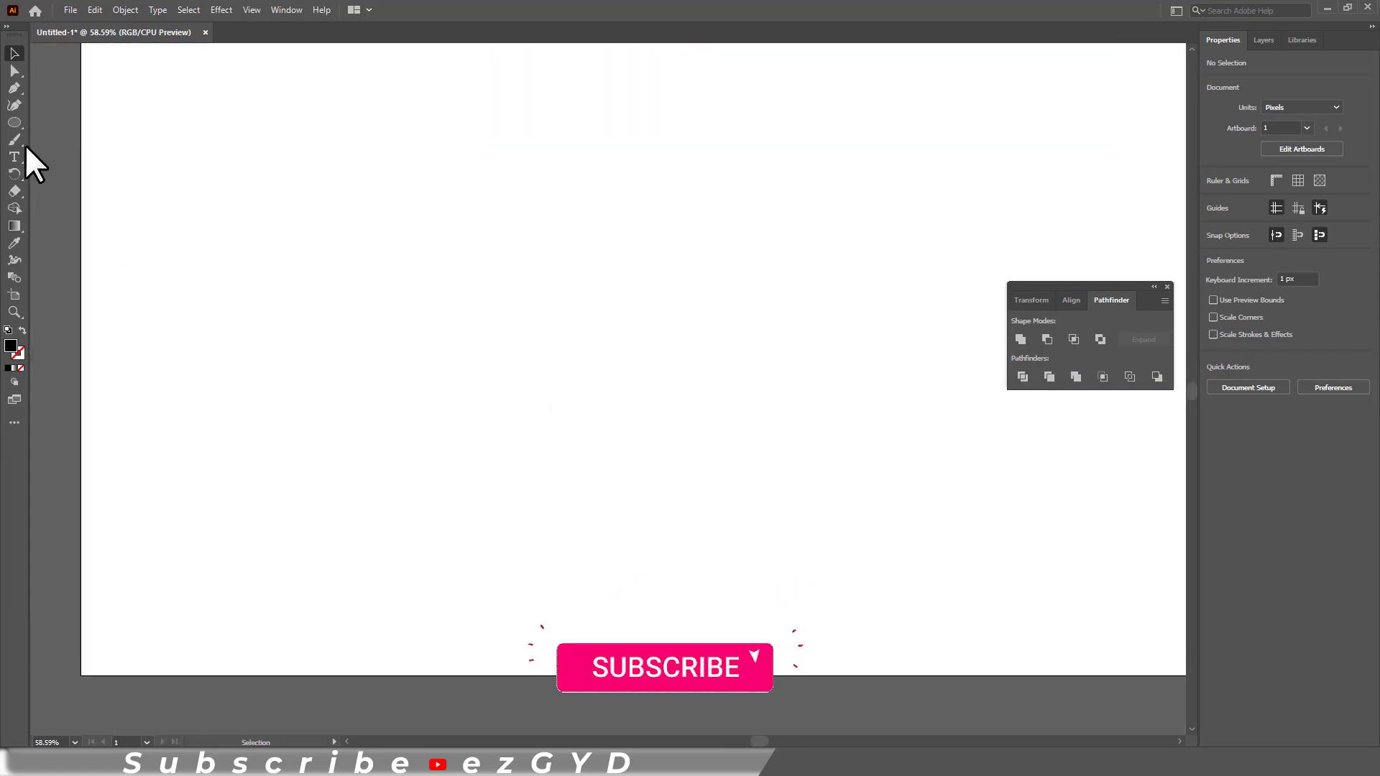
pyautogui.click(15, 123)
pyautogui.moveTo(276, 138)
pyautogui.mouseDown()
pyautogui.moveTo(560, 554)
pyautogui.moveTo(668, 530)
pyautogui.mouseUp()
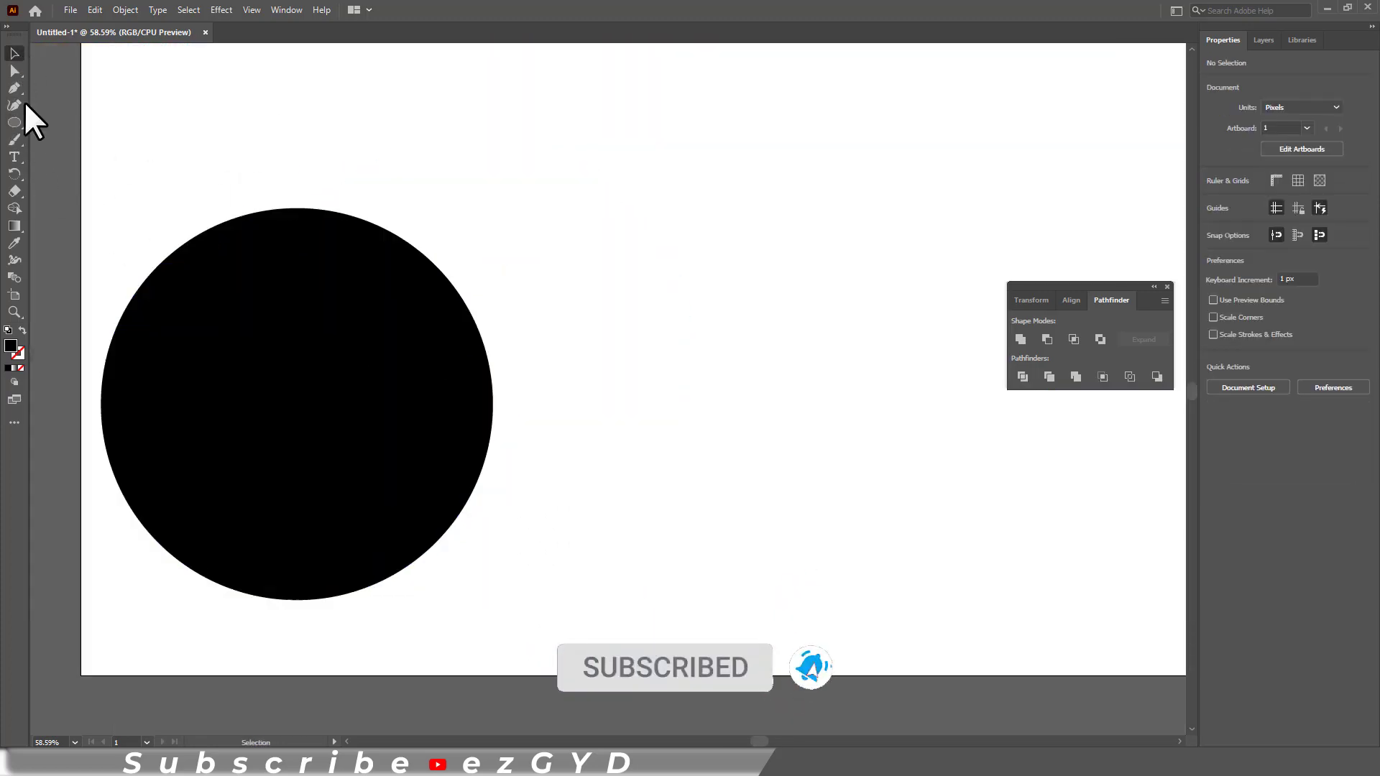
pyautogui.moveTo(14, 122)
pyautogui.mouseDown()
pyautogui.moveTo(94, 142)
pyautogui.moveTo(62, 118)
pyautogui.mouseUp()
pyautogui.moveTo(472, 100); pyautogui.dragTo(711, 338)
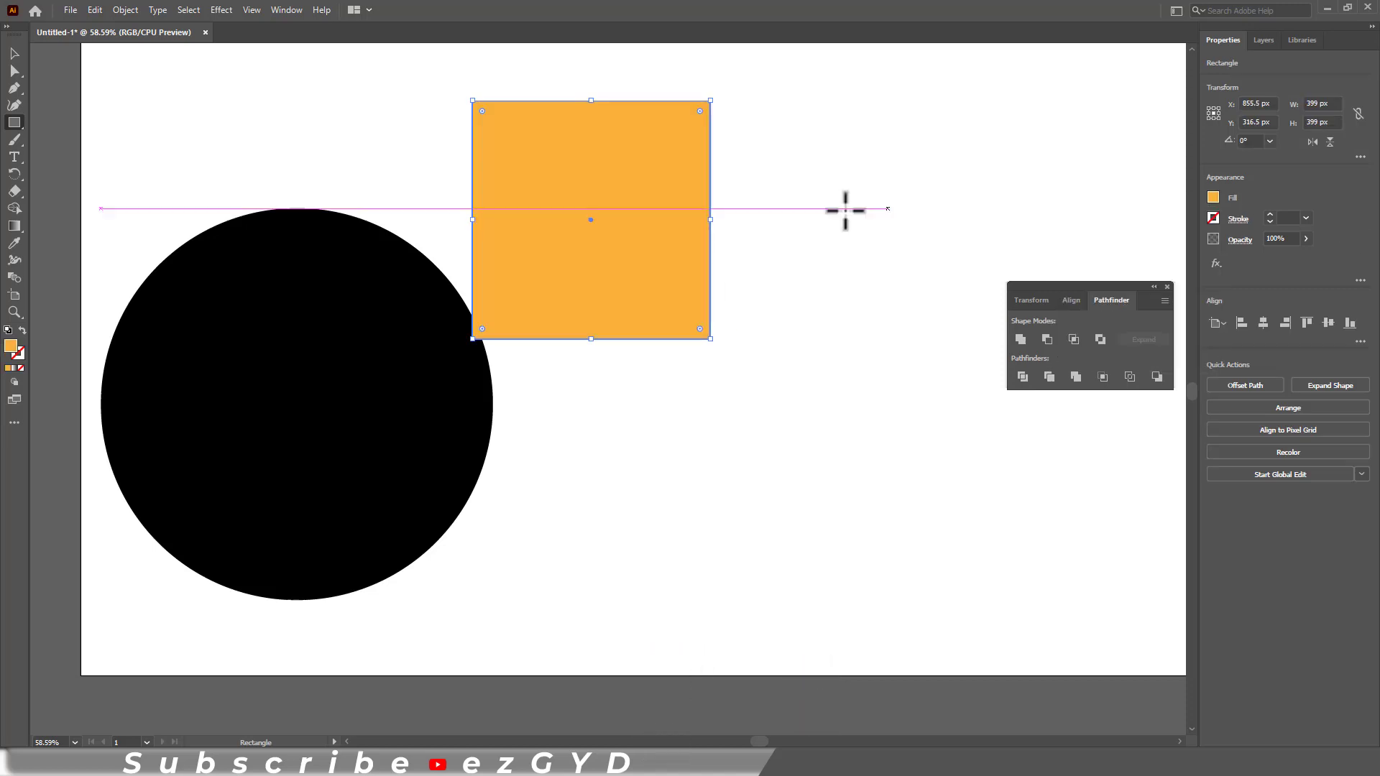
# - Draw a darker orange hexagon about 434 × 376 px over the square and move it up and to the right
pyautogui.moveTo(14, 122); pyautogui.dragTo(29, 162)
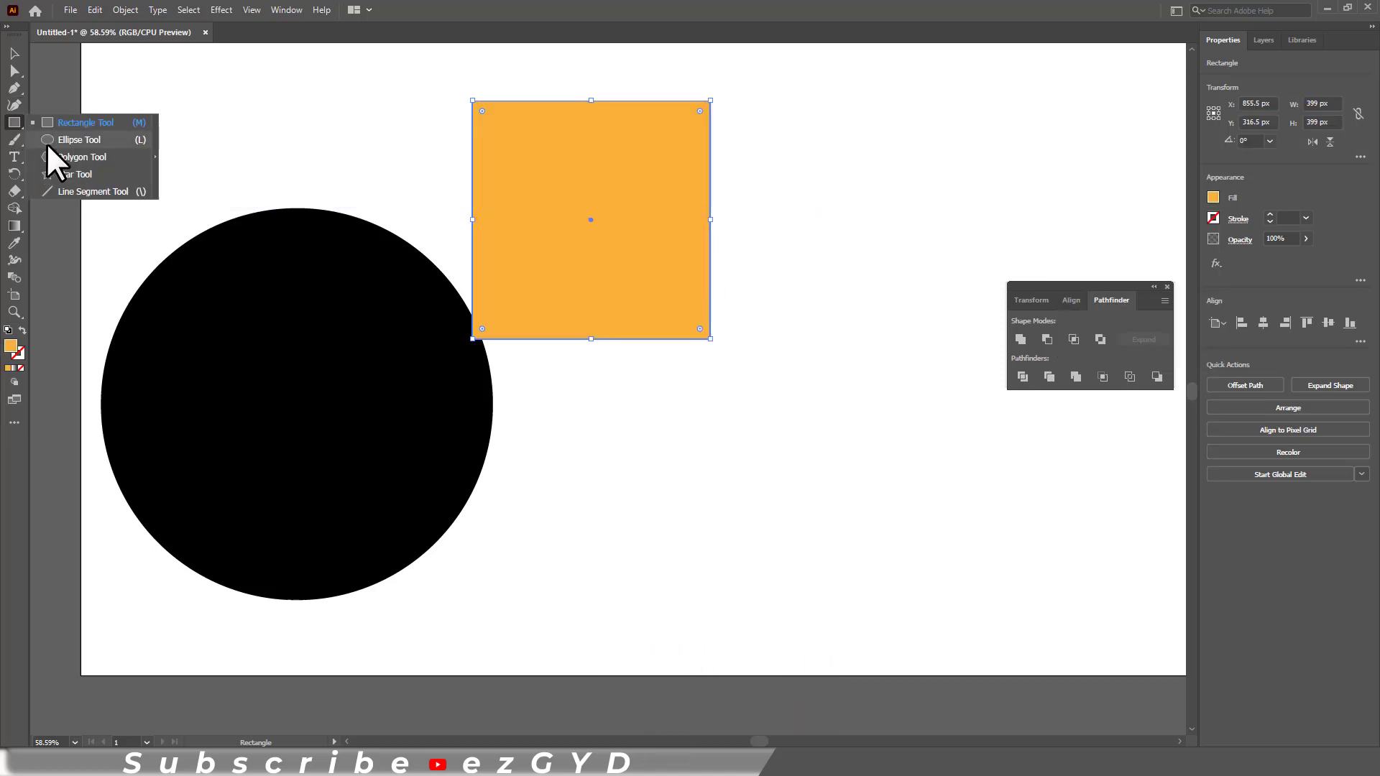
pyautogui.moveTo(618, 177)
pyautogui.mouseDown()
pyautogui.moveTo(697, 271)
pyautogui.moveTo(684, 289)
pyautogui.mouseUp()
pyautogui.click(1193, 250)
pyautogui.press('v')
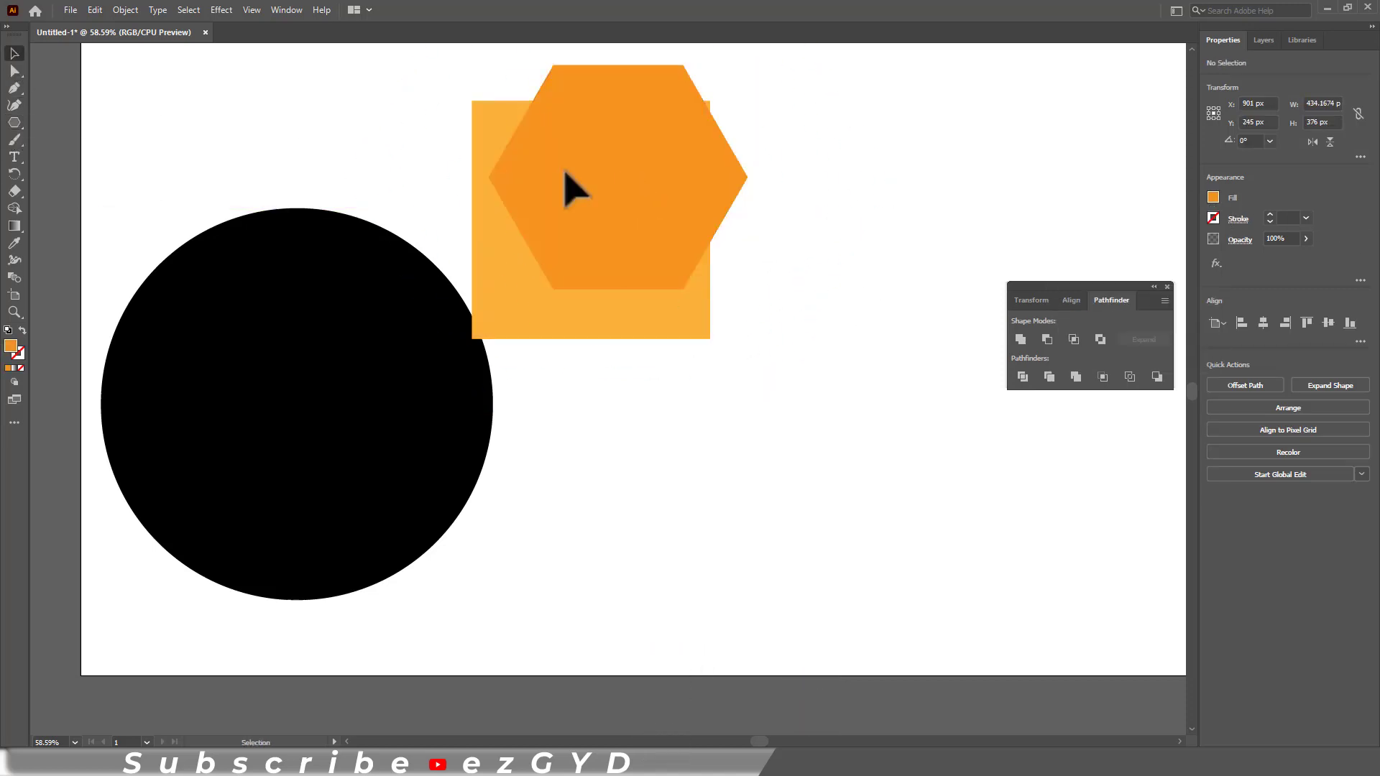
pyautogui.moveTo(563, 172); pyautogui.dragTo(672, 135)
pyautogui.click(402, 155)
# - Draw a five-pointed star, fill it with red-orange and move it to the square's lower-right corner
pyautogui.moveTo(14, 122); pyautogui.dragTo(51, 175)
pyautogui.moveTo(624, 226)
pyautogui.mouseDown()
pyautogui.moveTo(721, 316)
pyautogui.moveTo(695, 292)
pyautogui.mouseUp()
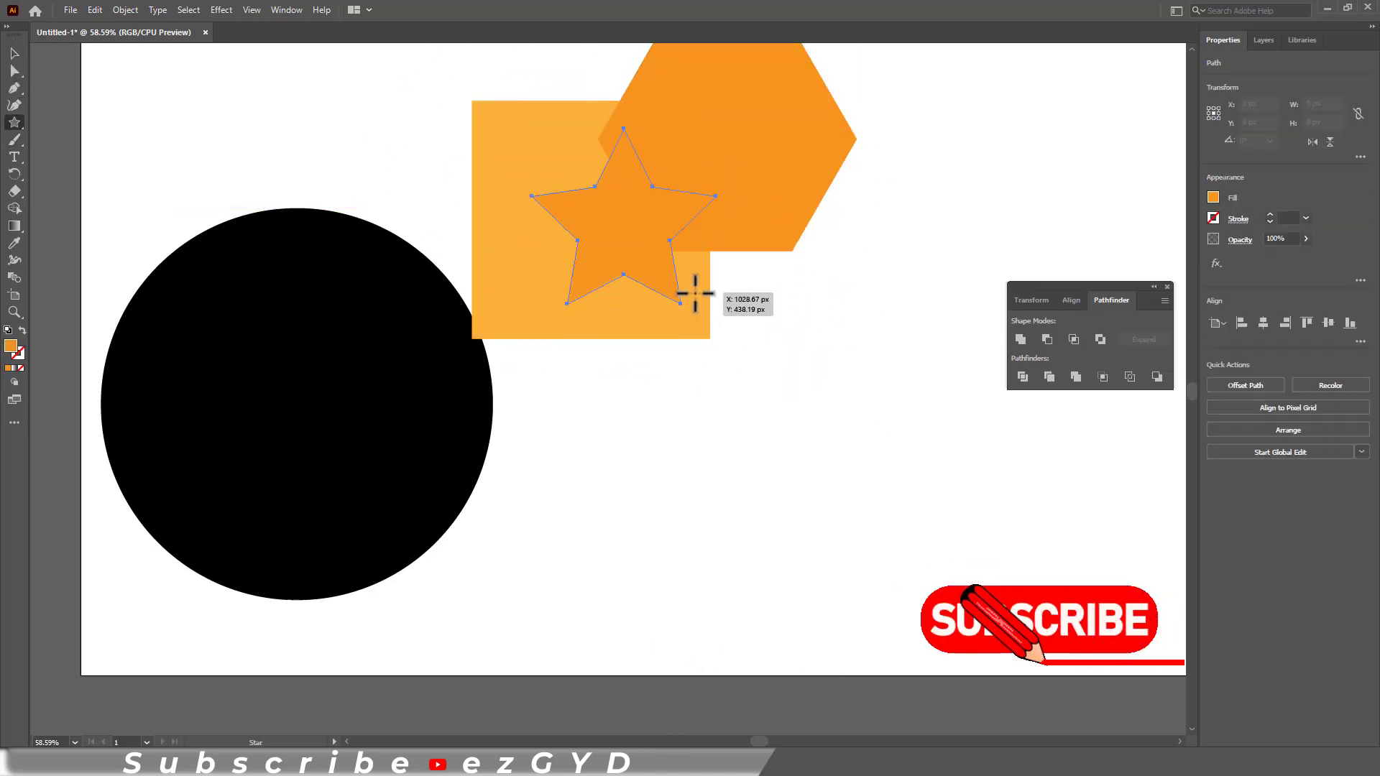
pyautogui.click(1213, 196)
pyautogui.click(1174, 253)
pyautogui.press('v')
pyautogui.click(920, 273)
pyautogui.moveTo(587, 233); pyautogui.dragTo(695, 313)
pyautogui.click(702, 472)
# - Scale the black circle down to about 528 px wide and bring it to the front of the stacking order
pyautogui.moveTo(431, 708); pyautogui.dragTo(357, 647)
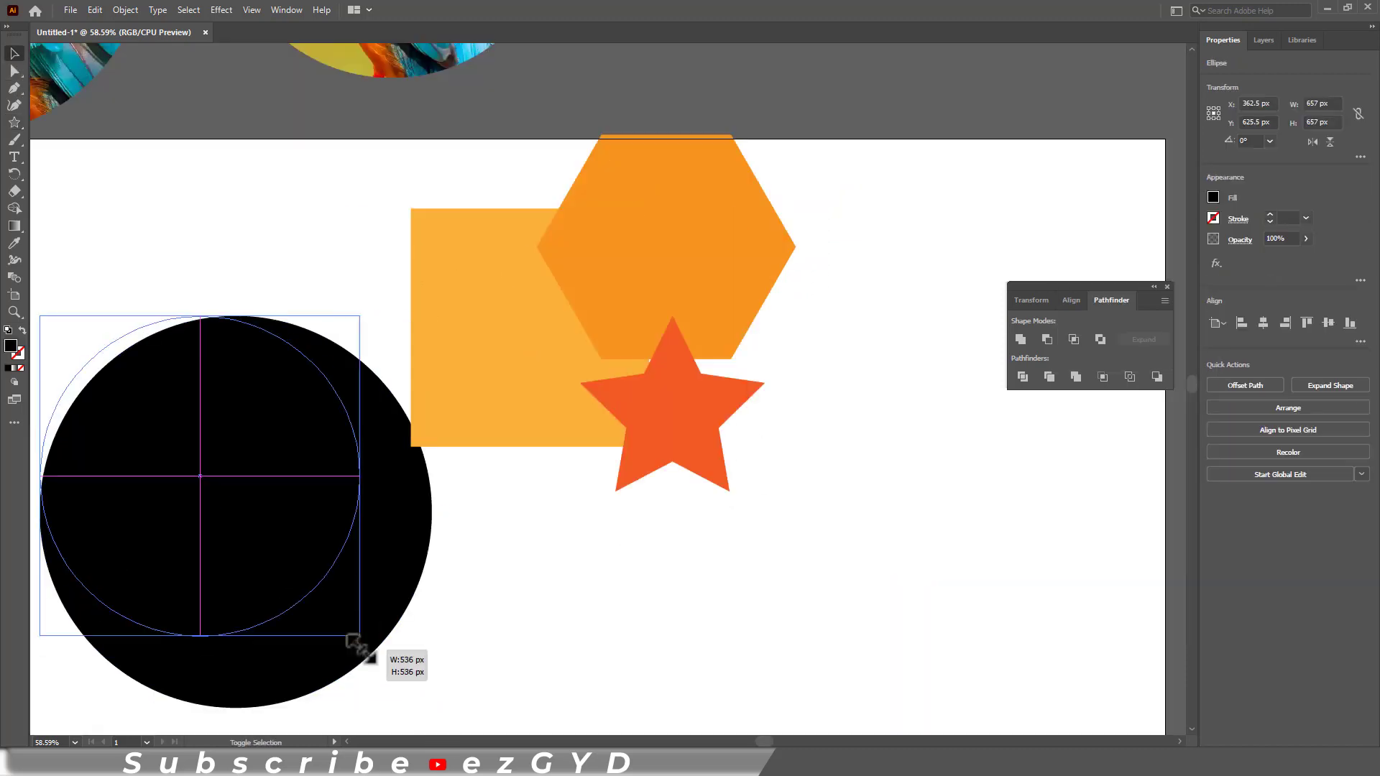
pyautogui.click(209, 392)
pyautogui.rightClick(209, 392)
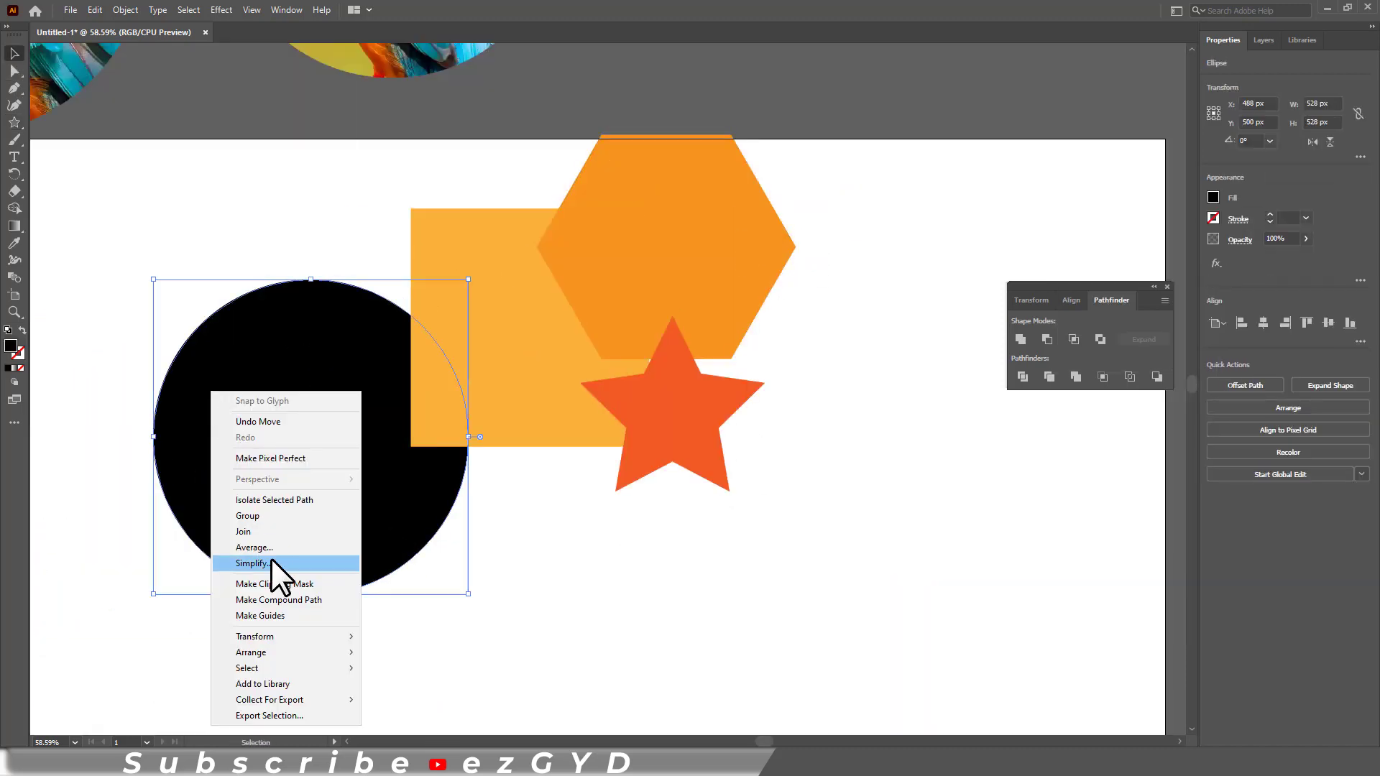
pyautogui.moveTo(305, 653)
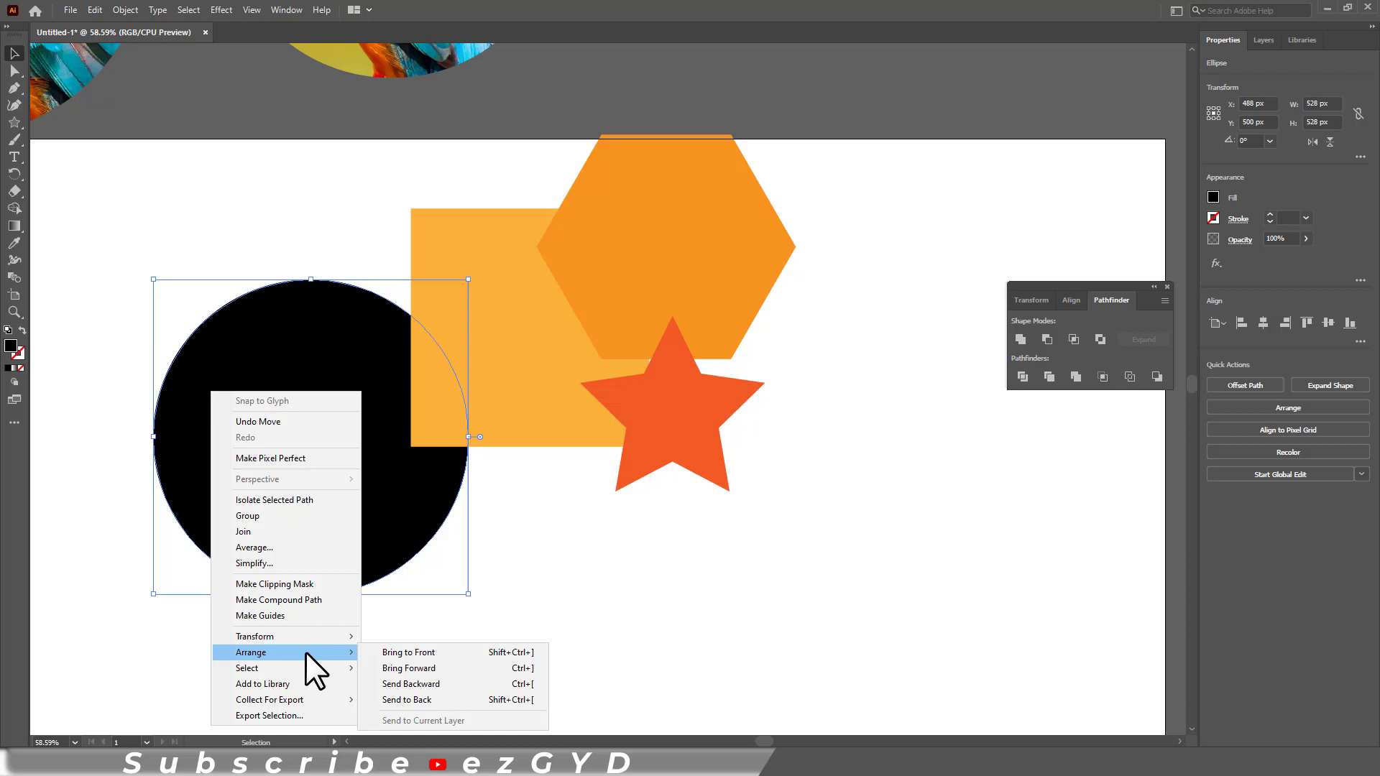
pyautogui.click(381, 652)
# - Move the circle over the middle of the overlapping orange shapes and give it no fill and a black stroke
pyautogui.click(558, 638)
pyautogui.moveTo(316, 460); pyautogui.dragTo(573, 333)
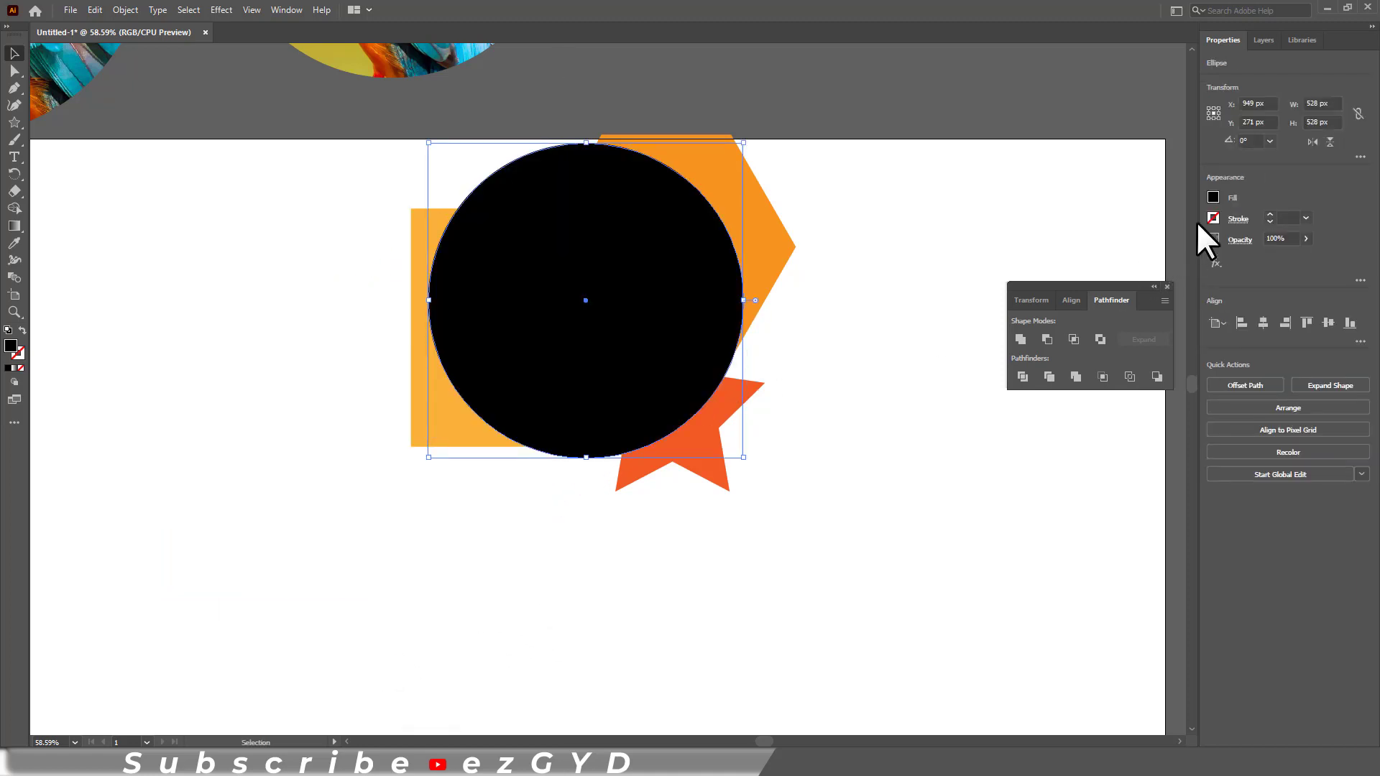
pyautogui.click(1213, 198)
pyautogui.click(1057, 249)
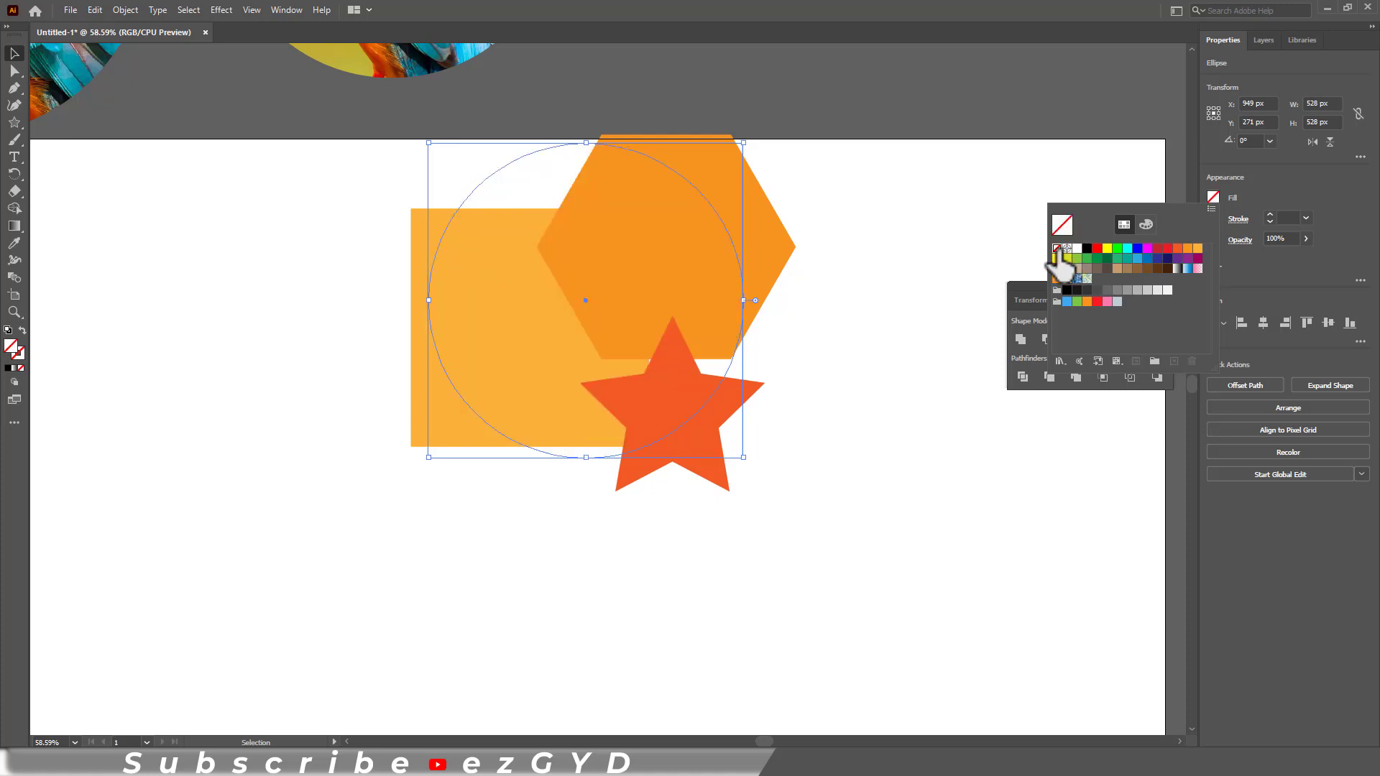
pyautogui.click(1286, 212)
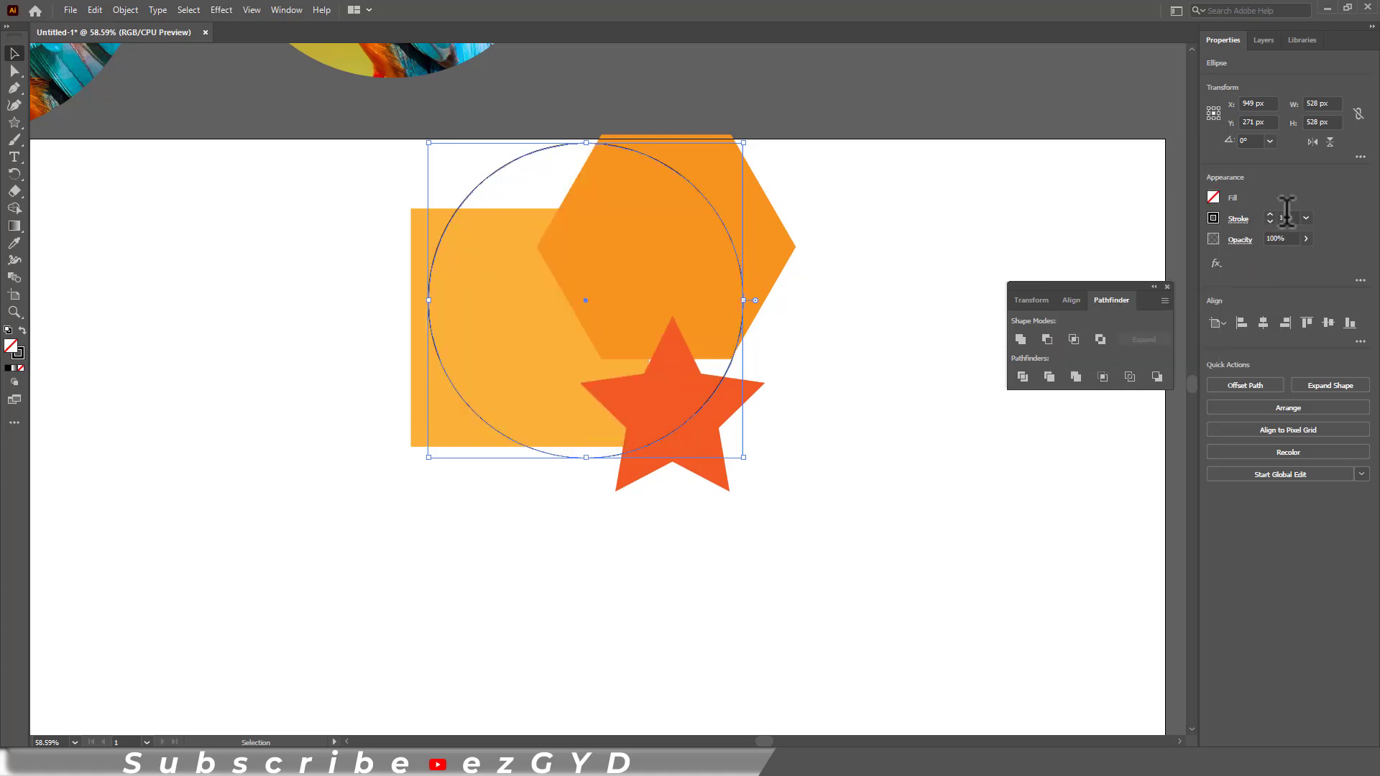
# - Make a clipping mask from the circle and the square, hexagon and star beneath it
pyautogui.moveTo(872, 163); pyautogui.dragTo(441, 494)
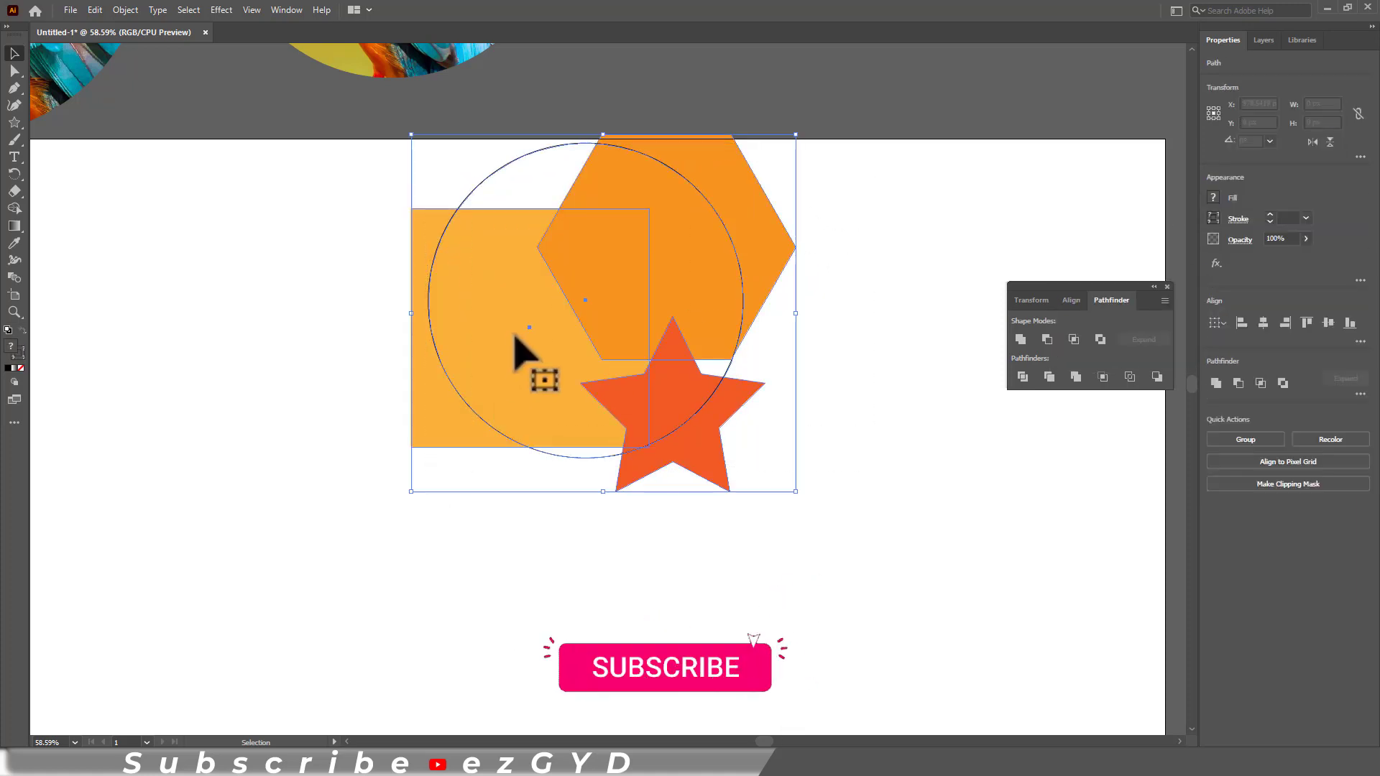
pyautogui.rightClick(515, 335)
pyautogui.click(559, 490)
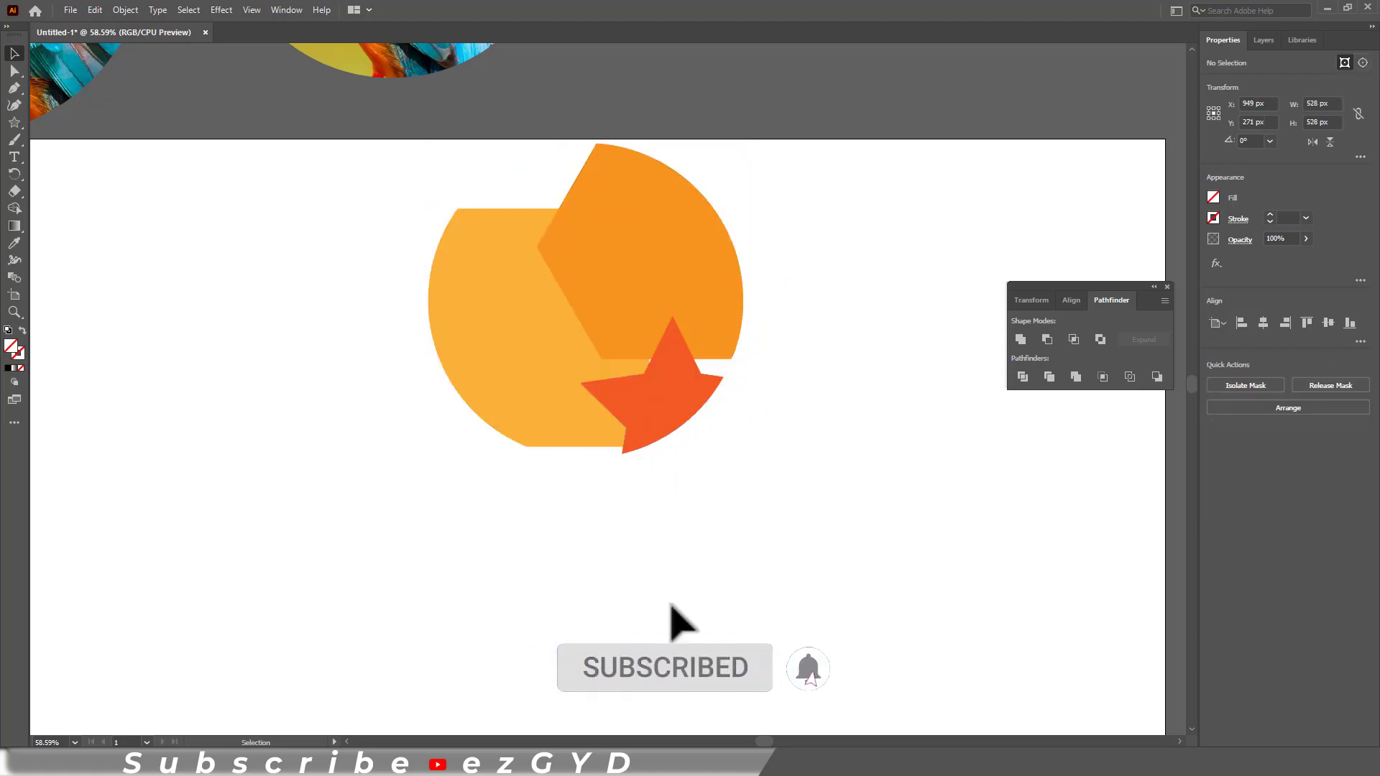
# - Enlarge the hexagon inside the new clip group down and to the right to close the gap beside the star
pyautogui.click(1264, 40)
pyautogui.click(1356, 107)
pyautogui.click(699, 364)
pyautogui.click(1356, 123)
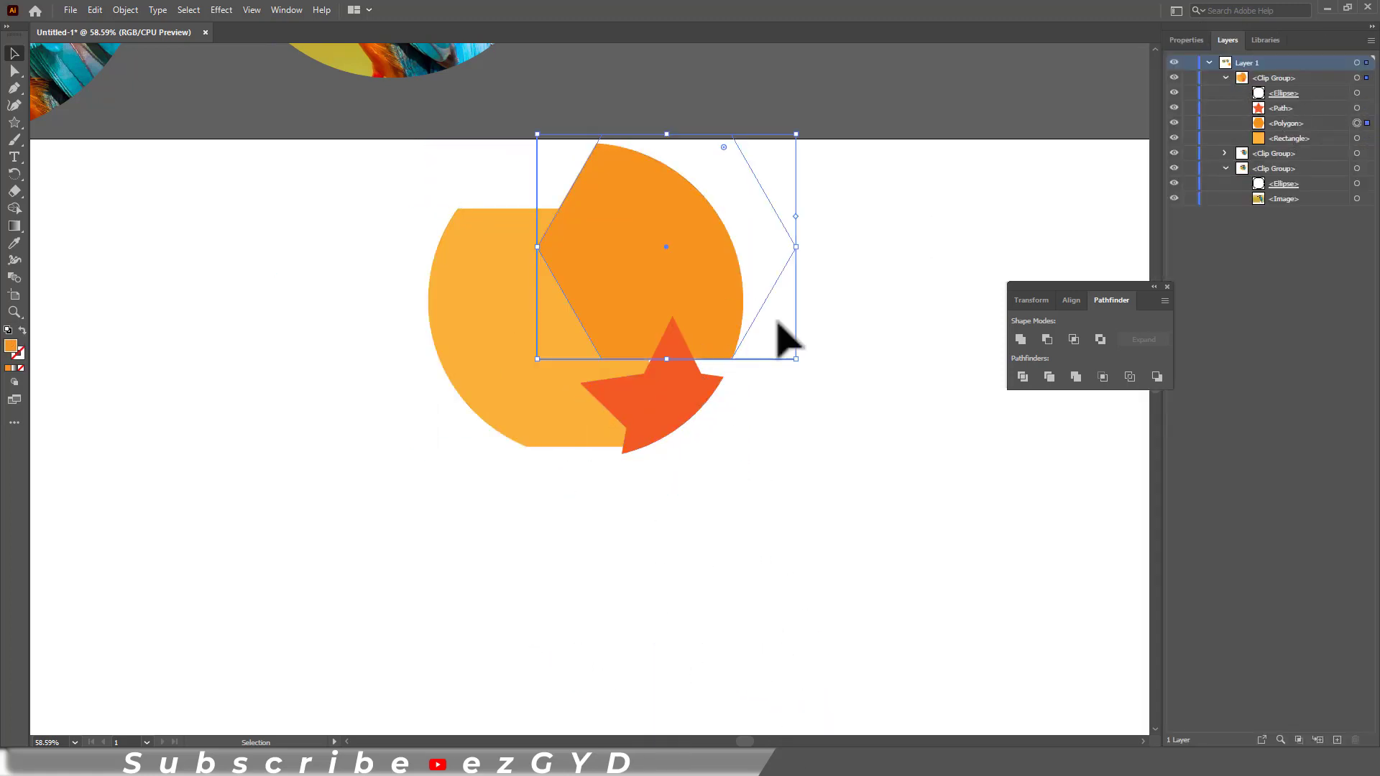
pyautogui.moveTo(798, 359); pyautogui.dragTo(852, 407)
pyautogui.click(708, 403)
# - Enlarge the square inside the clip group around its center so it fills the circle's lower-left part
pyautogui.click(1357, 123)
pyautogui.click(1357, 138)
pyautogui.moveTo(529, 447); pyautogui.dragTo(529, 527)
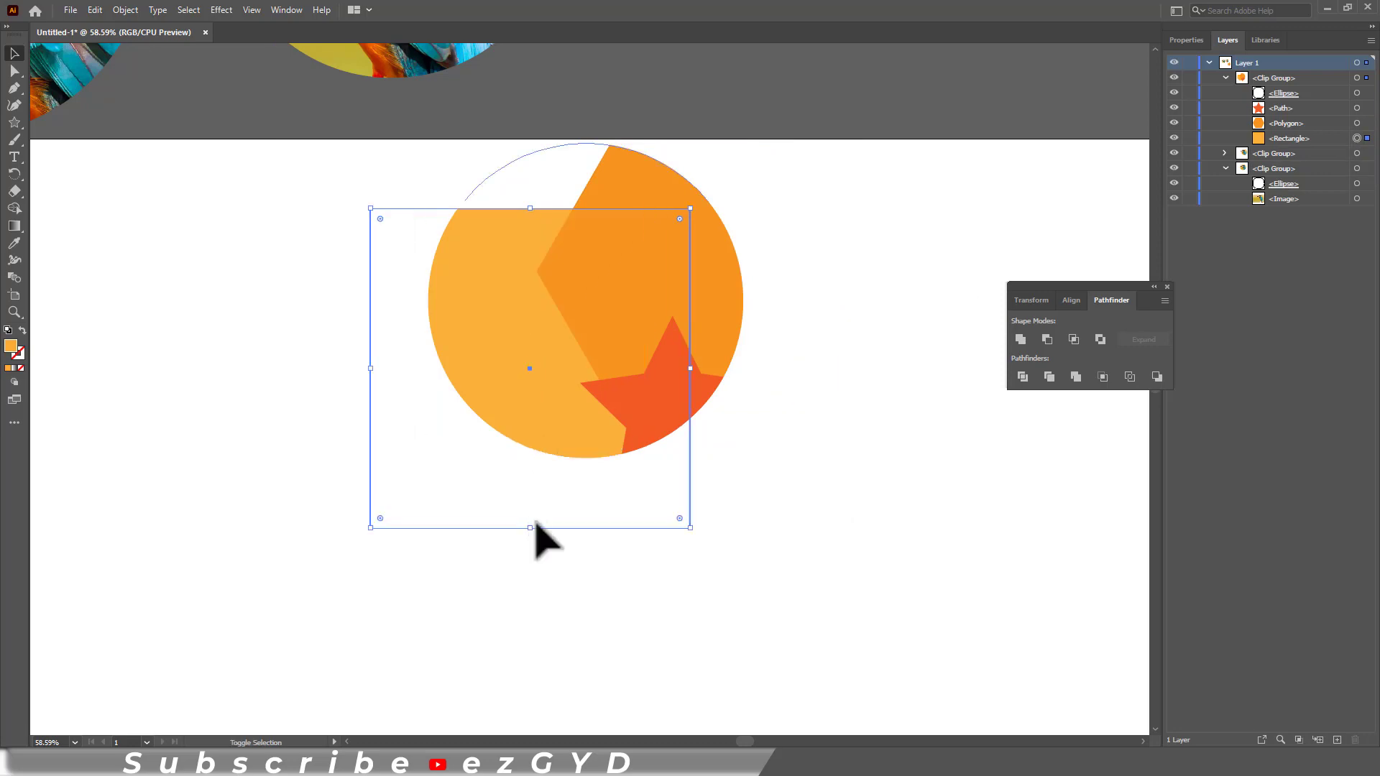
pyautogui.click(1283, 108)
pyautogui.click(1283, 123)
# - Add the letter L as text in an empty area of the artboard at about 240 pt and show its character settings
pyautogui.click(293, 134)
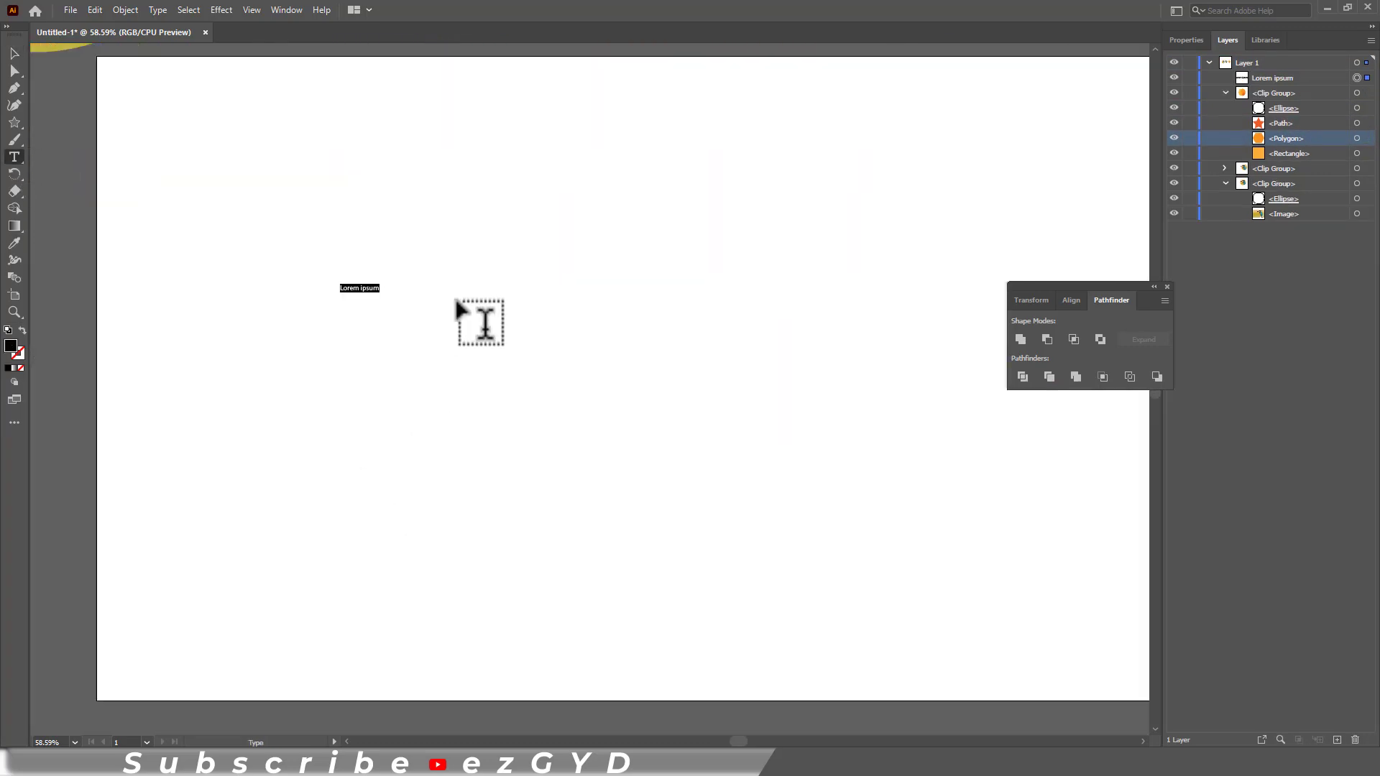
pyautogui.write('L')
pyautogui.press('Escape')
pyautogui.click(286, 10)
pyautogui.moveTo(338, 674)
pyautogui.click(625, 579)
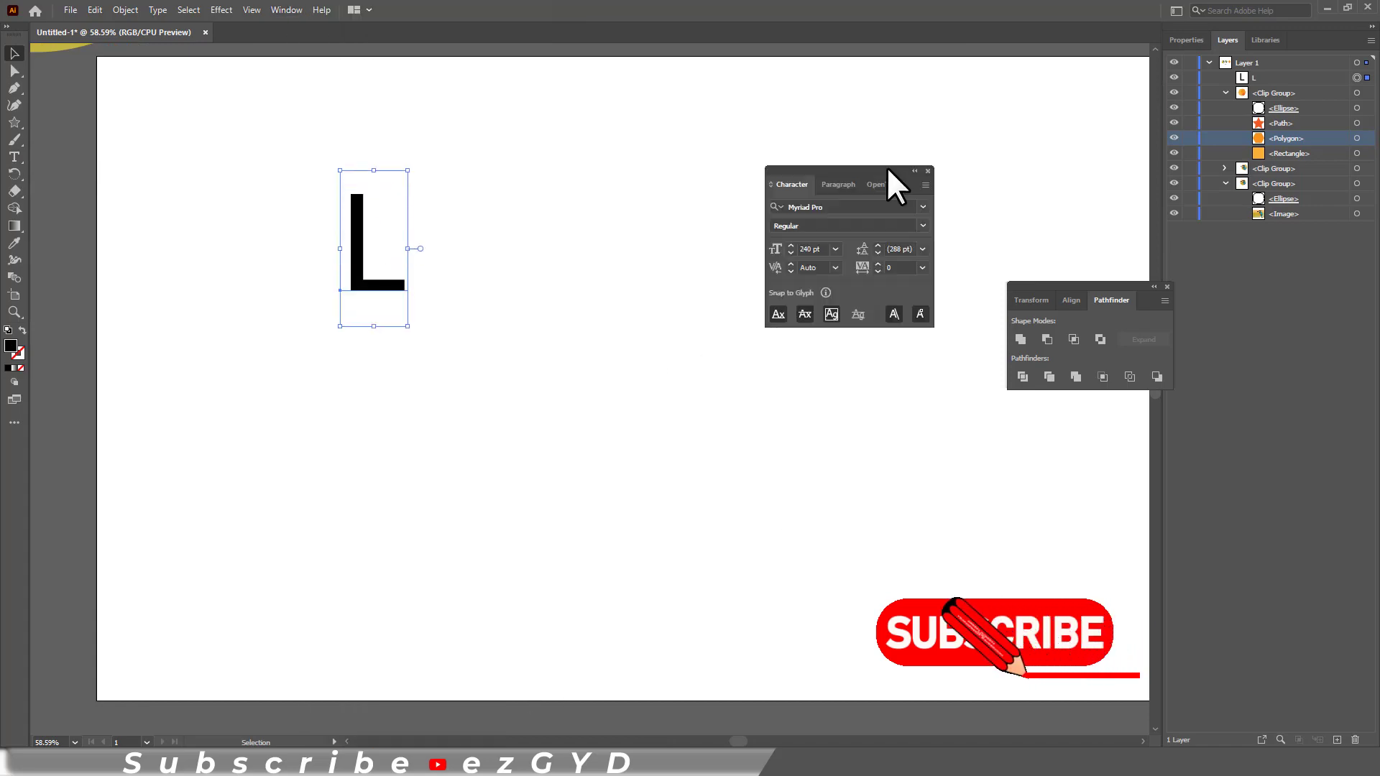
# - Set the L to Montserrat Black Italic at 480 pt, and scale it to about 510 pt near the artboard's left edge
pyautogui.moveTo(886, 168); pyautogui.dragTo(1094, 439)
pyautogui.moveTo(1100, 286); pyautogui.dragTo(1069, 309)
pyautogui.click(1048, 477)
pyautogui.write('mont')
pyautogui.click(1139, 457)
pyautogui.click(1032, 517)
pyautogui.write('480')
pyautogui.press('Return')
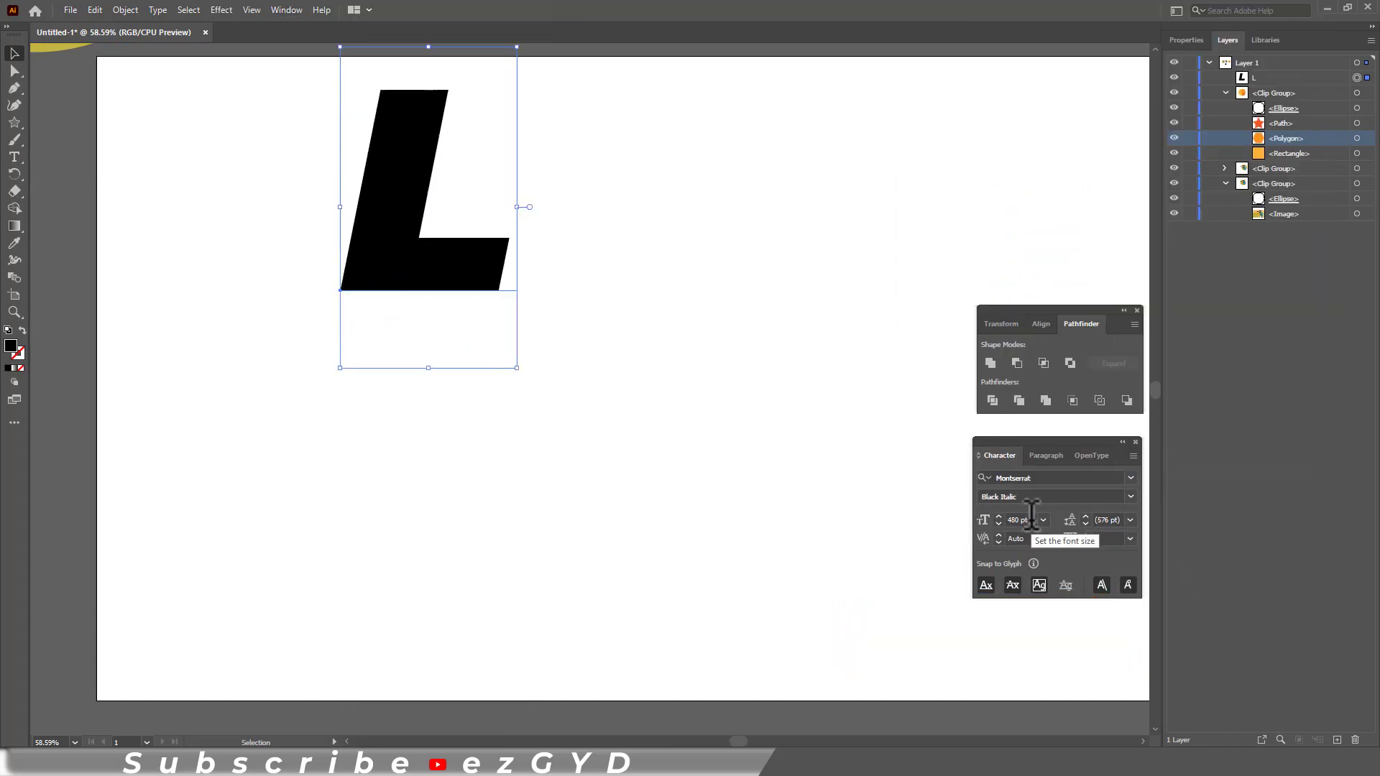
pyautogui.moveTo(305, 477); pyautogui.dragTo(240, 425)
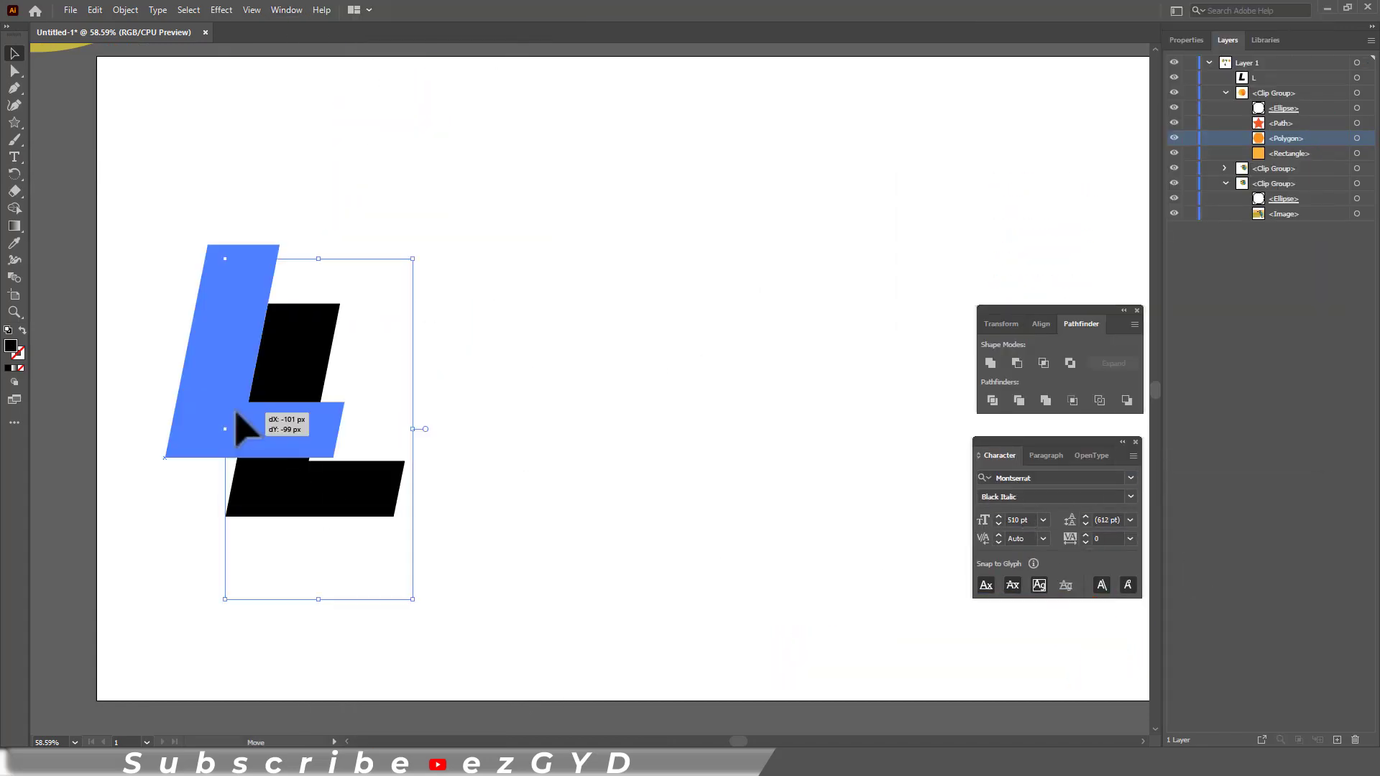
# - Place the kingfisher photo on the artboard beside the letter L and embed it
pyautogui.click(70, 10)
pyautogui.click(119, 245)
pyautogui.click(119, 214)
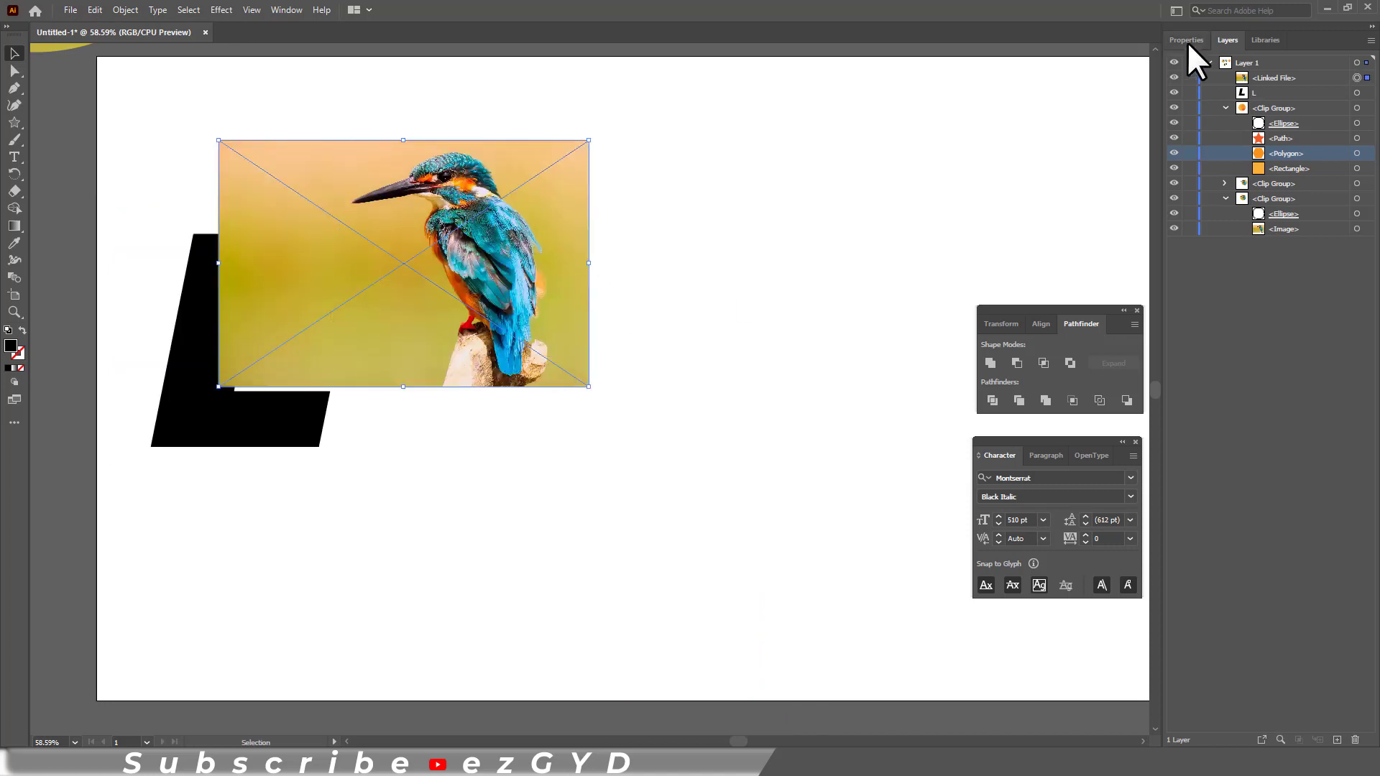
pyautogui.click(1186, 40)
pyautogui.click(1240, 384)
pyautogui.click(656, 392)
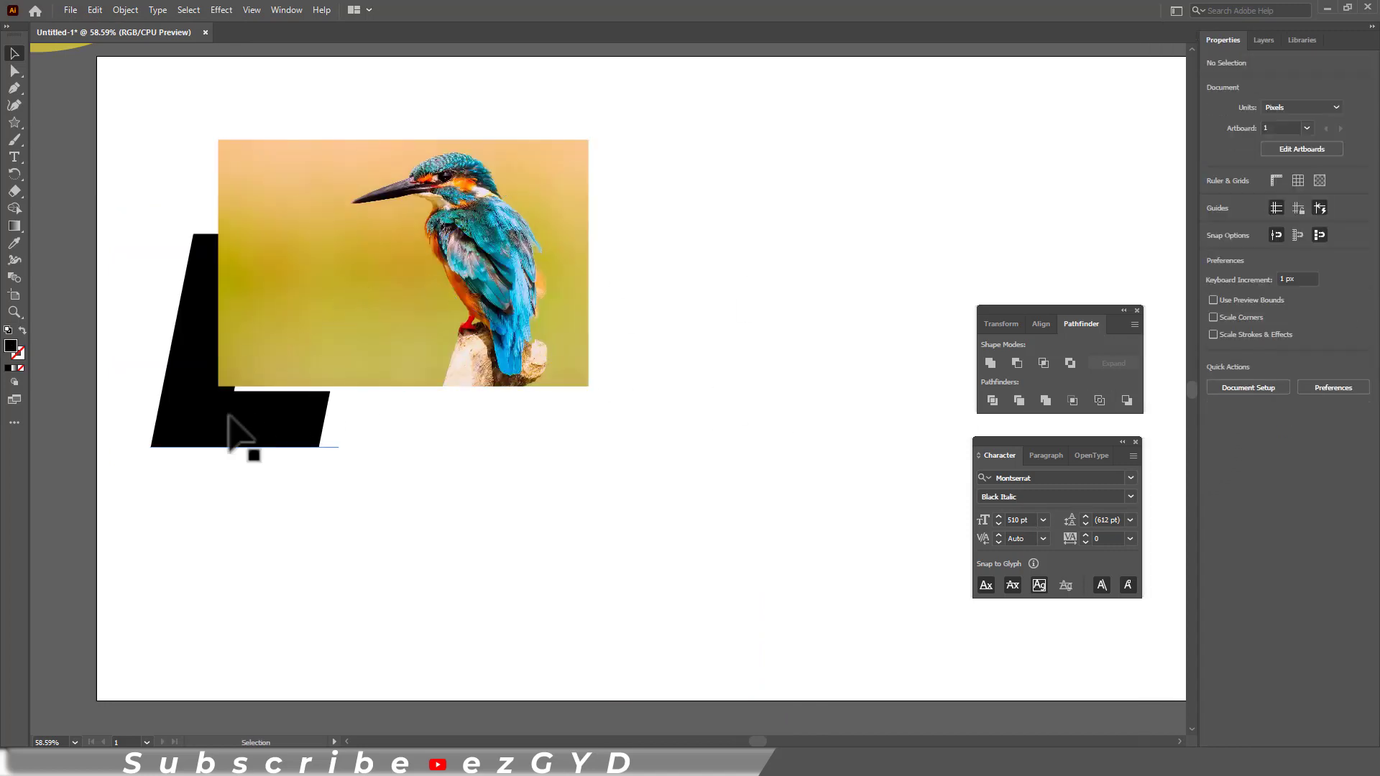
# - Move the letter L over the bird and bring it in front of the photo
pyautogui.moveTo(228, 416); pyautogui.dragTo(431, 325)
pyautogui.rightClick(333, 432)
pyautogui.click(622, 359)
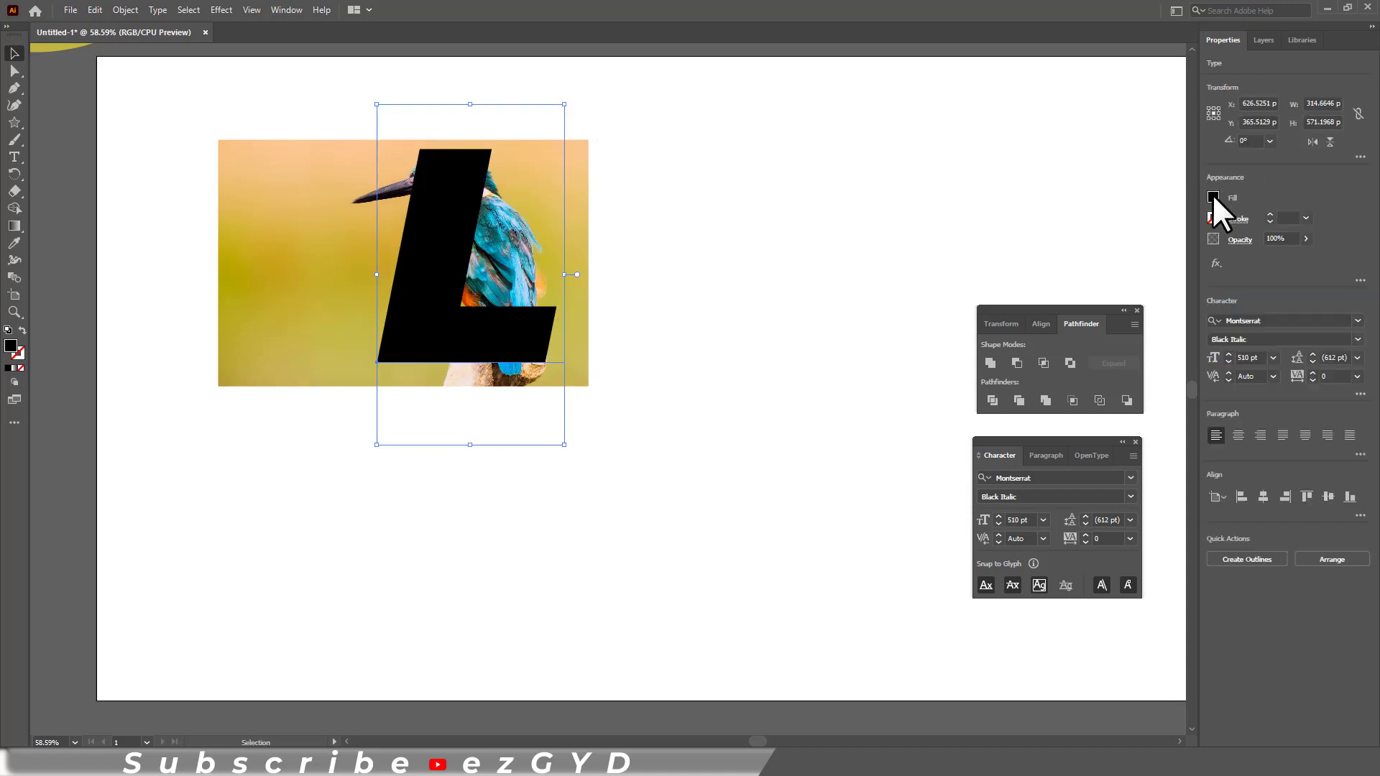
# - Remove the letter L's fill and give it a black stroke so the bird shows through
pyautogui.click(1214, 197)
pyautogui.click(1057, 248)
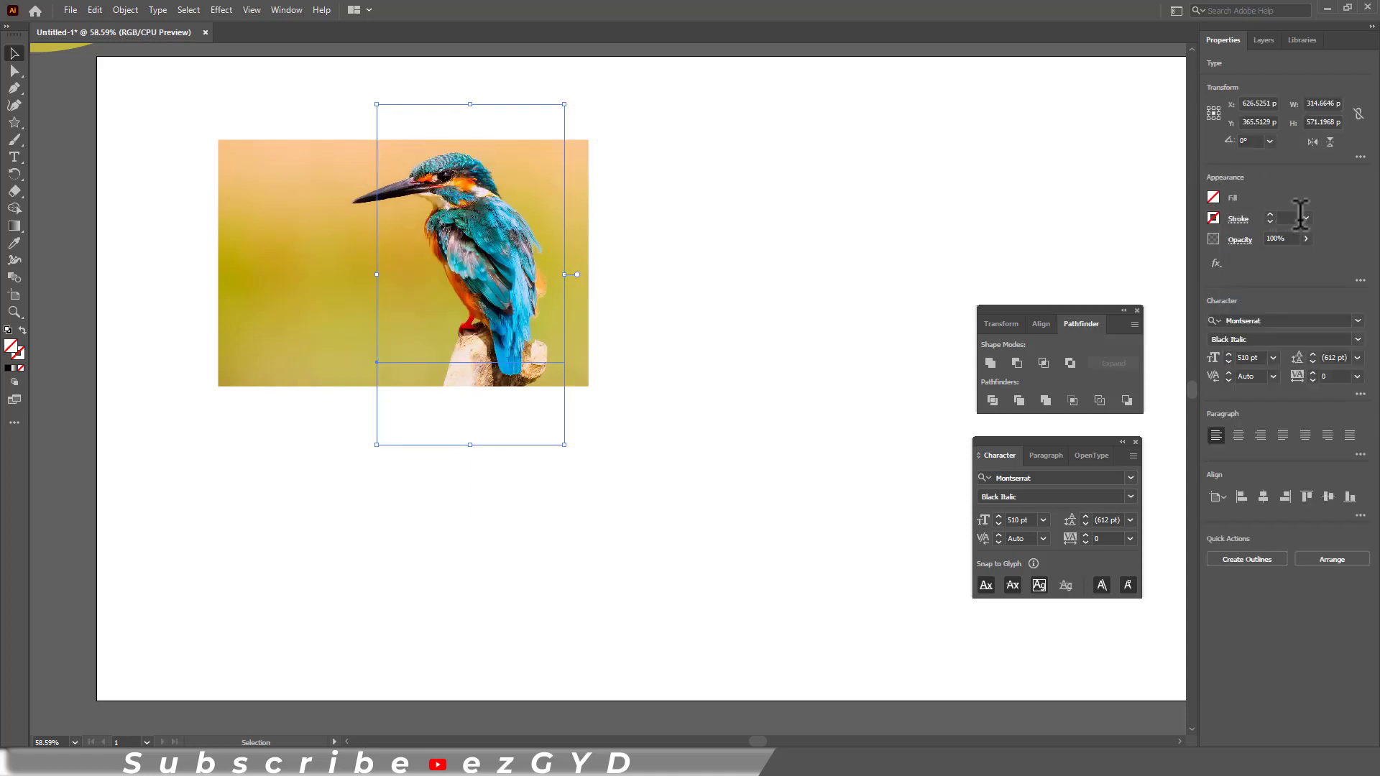
pyautogui.click(682, 160)
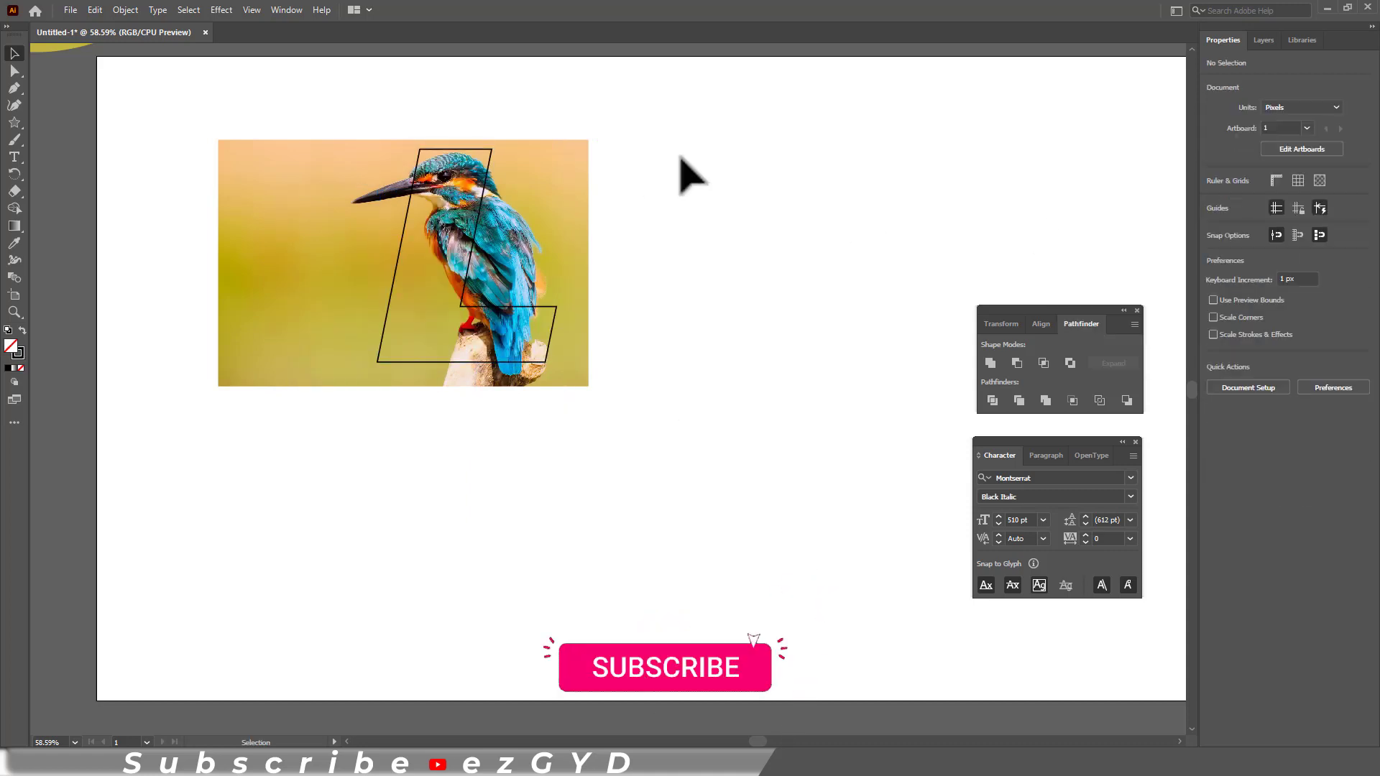
# - Select the L outline together with the kingfisher photo and make a clipping mask from them
pyautogui.moveTo(506, 339); pyautogui.dragTo(508, 334)
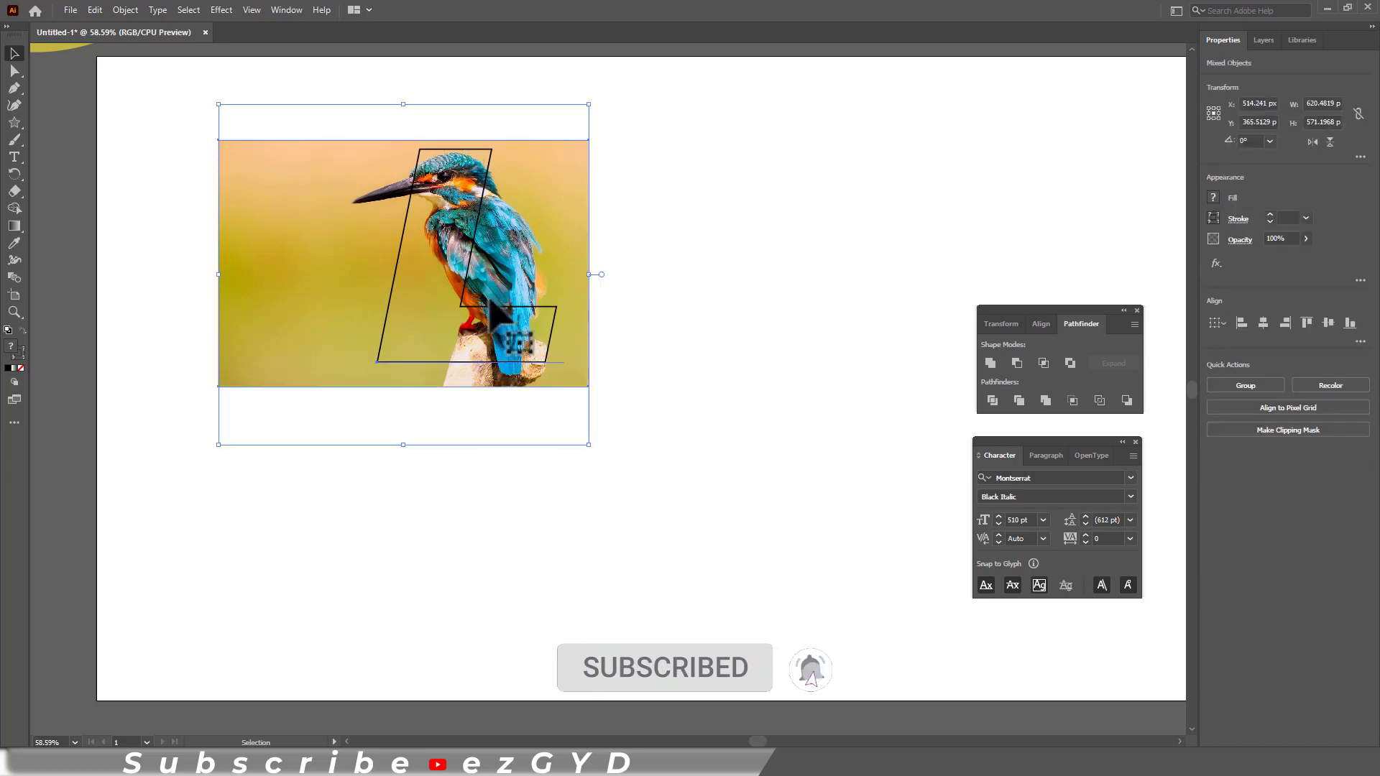
pyautogui.click(622, 111)
pyautogui.moveTo(623, 111); pyautogui.dragTo(345, 309)
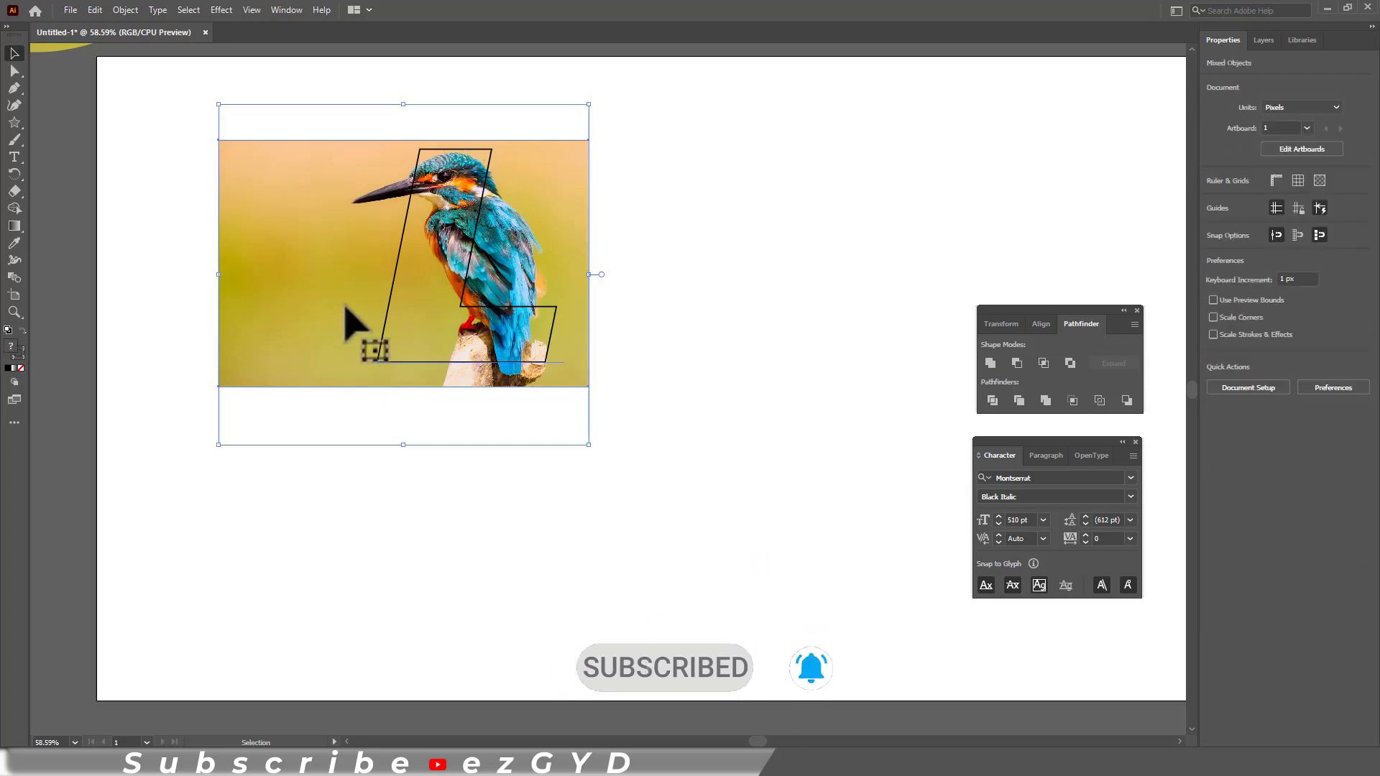
pyautogui.rightClick(397, 283)
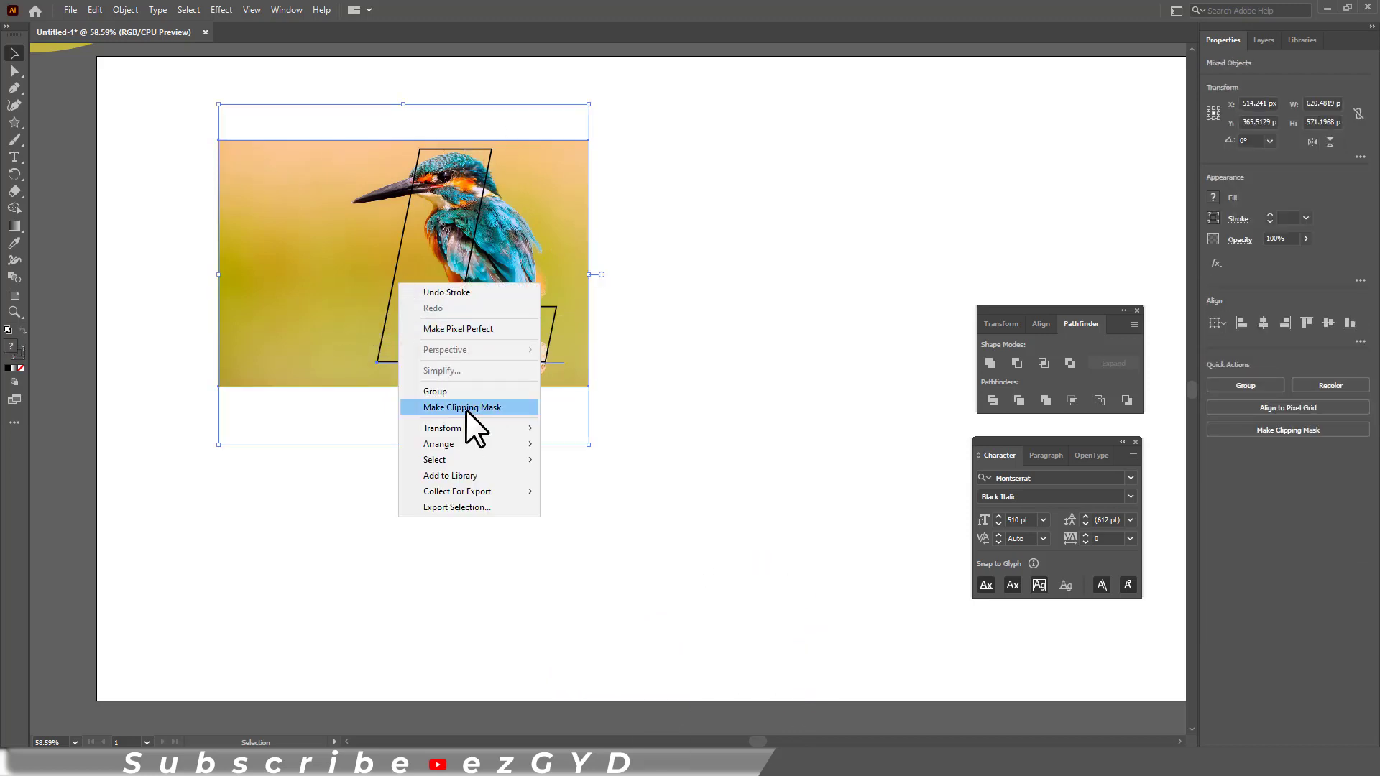
pyautogui.click(133, 11)
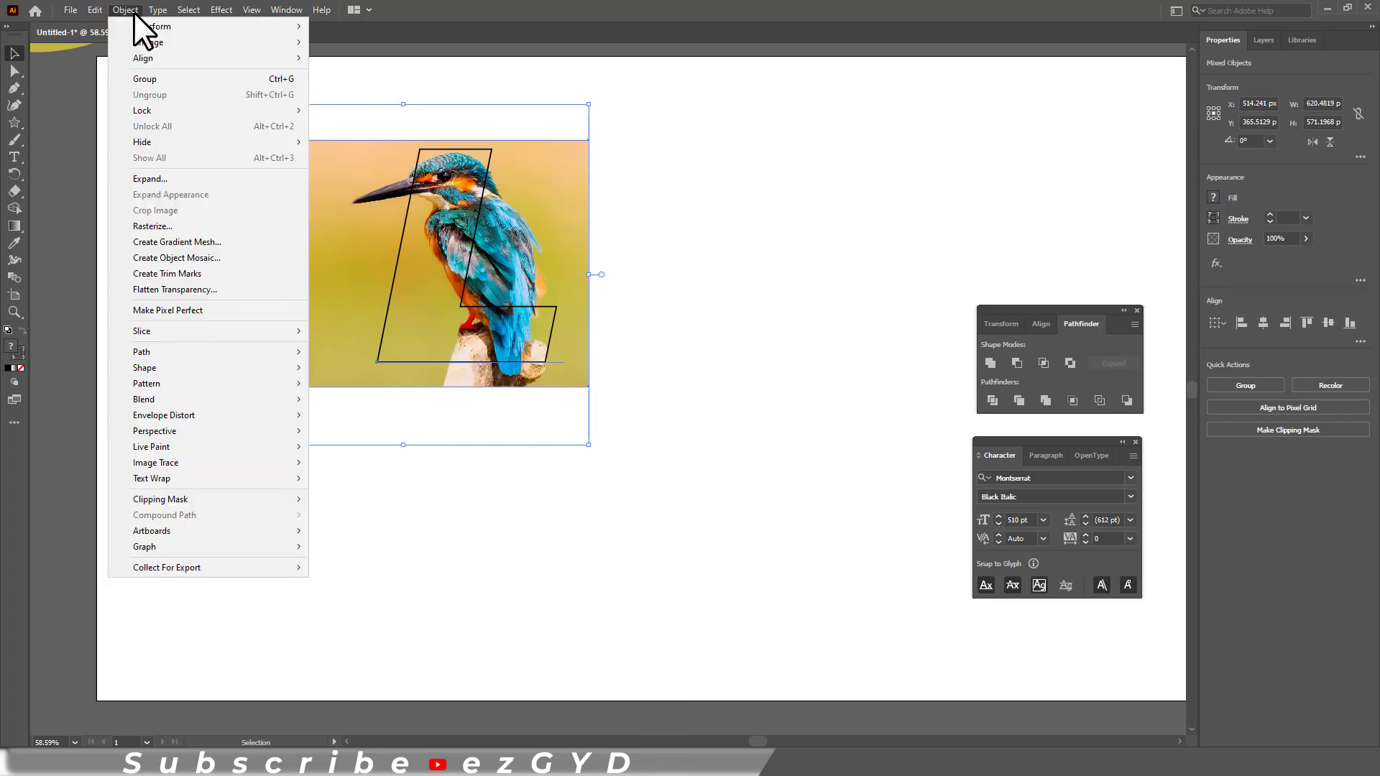
pyautogui.moveTo(174, 503)
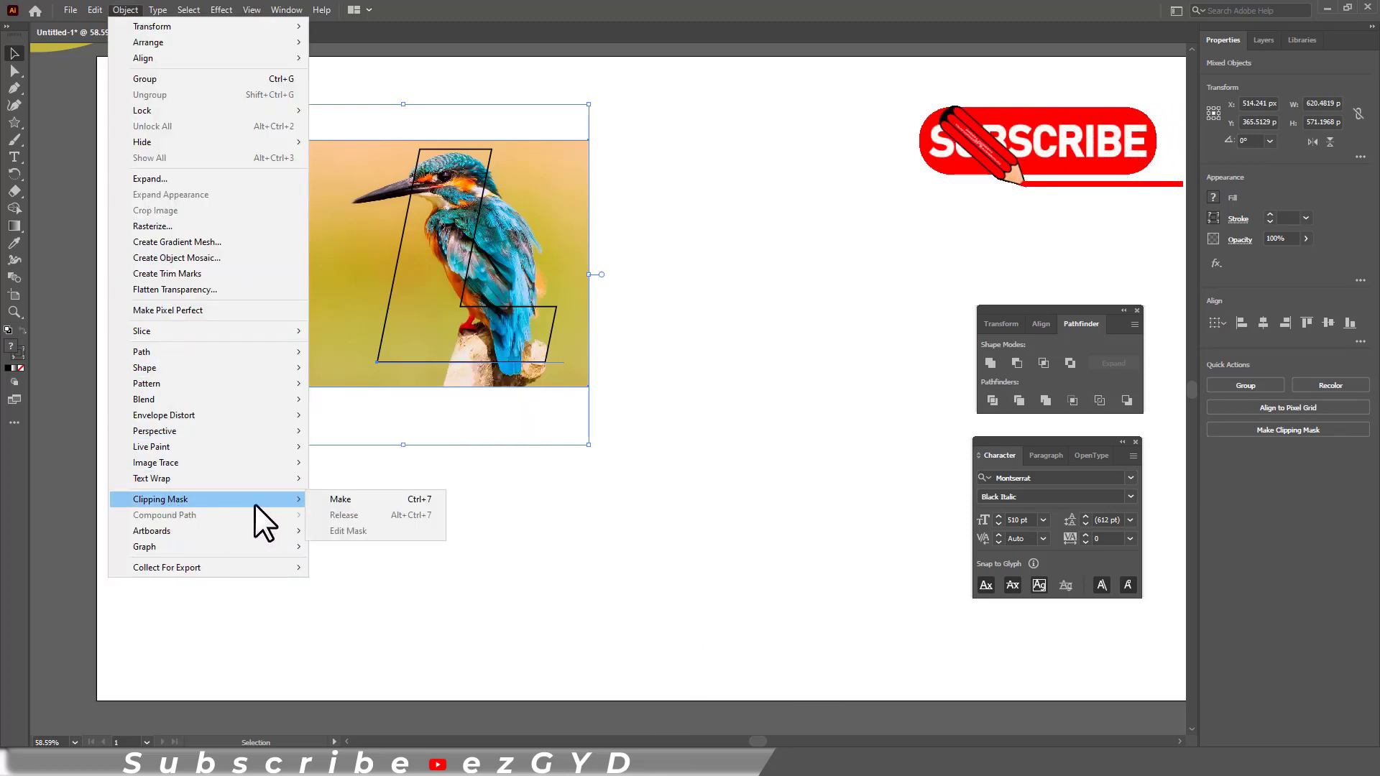
pyautogui.click(403, 503)
pyautogui.click(607, 575)
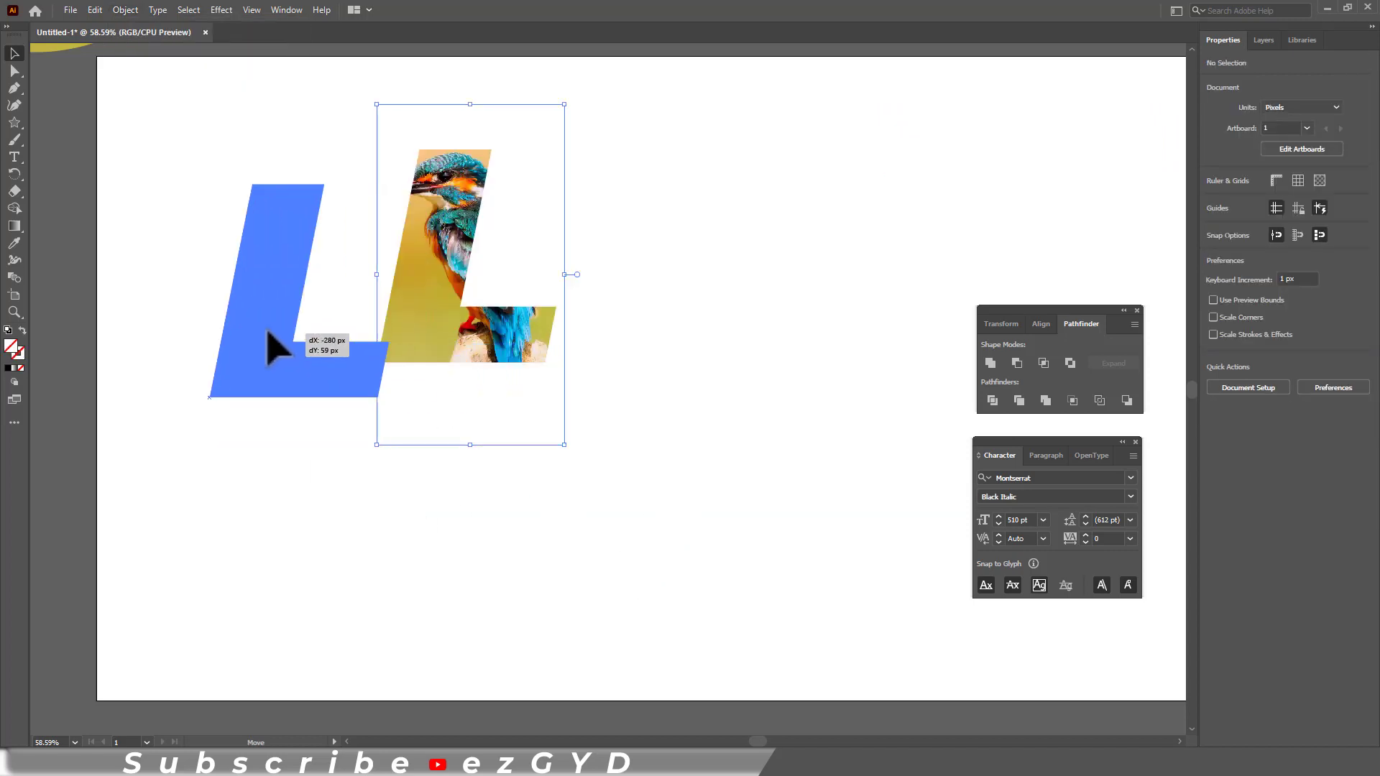
# - Try replacing the masked letter L with A and K while keeping the photo clipped inside
pyautogui.doubleClick(191, 277)
pyautogui.press('t')
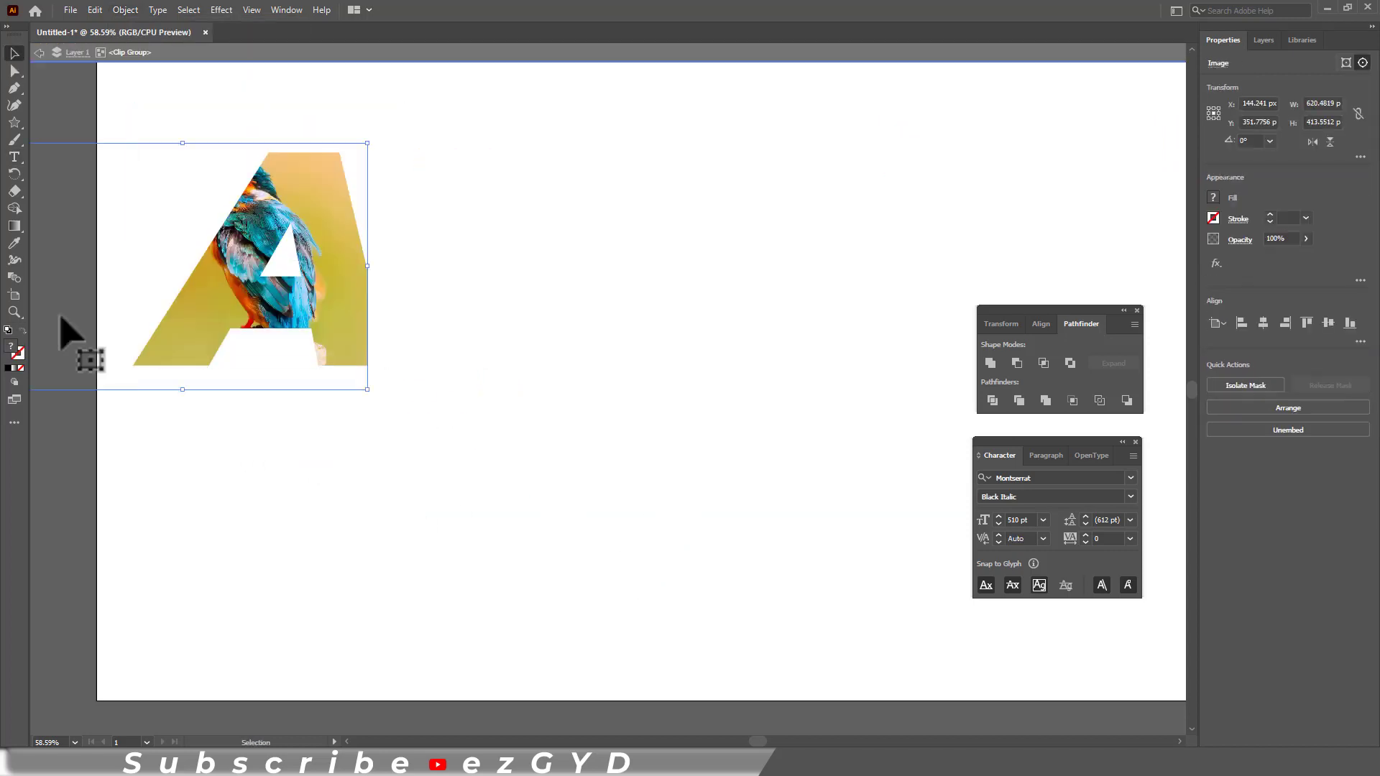
pyautogui.write('K')
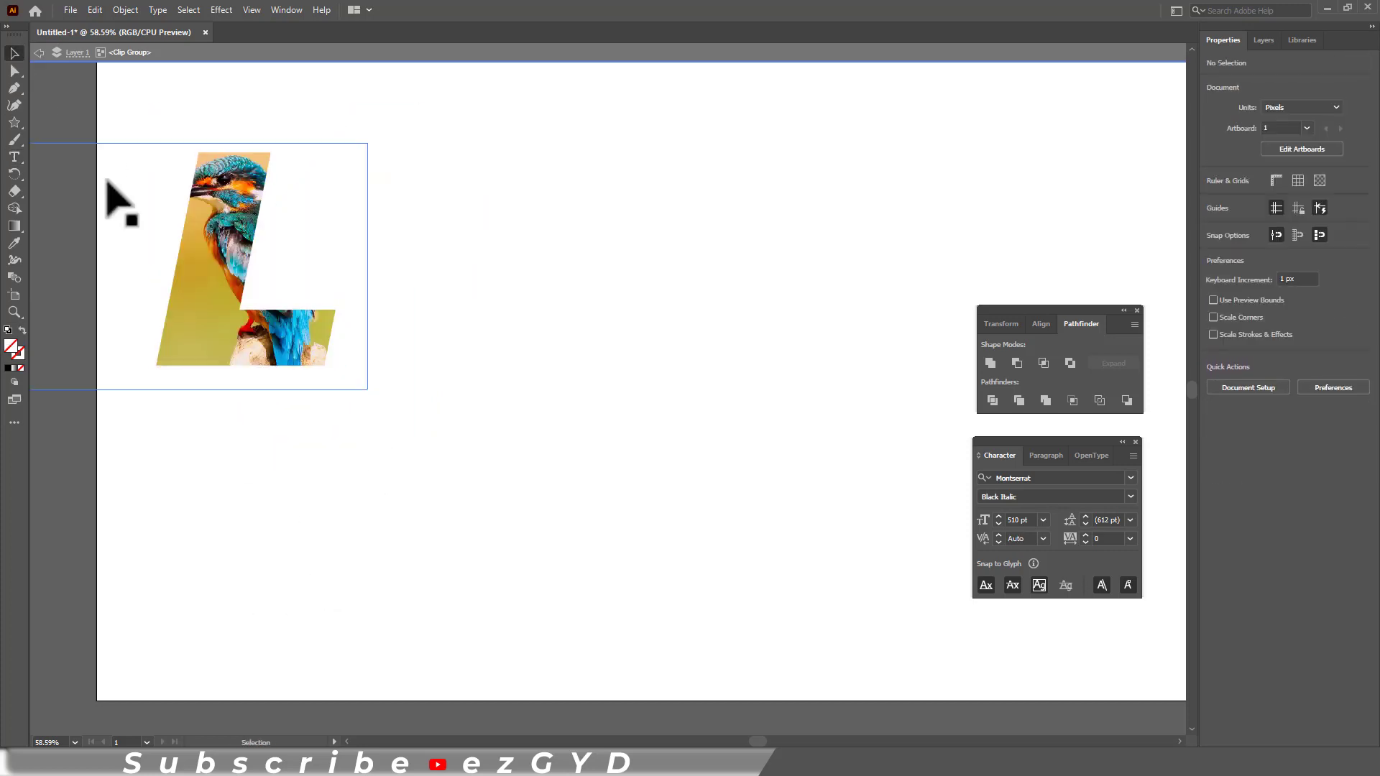
pyautogui.press('Escape')
# - Duplicate the photo-filled L to its right and release the copy's clipping mask
pyautogui.moveTo(217, 298); pyautogui.dragTo(490, 359)
pyautogui.rightClick(495, 297)
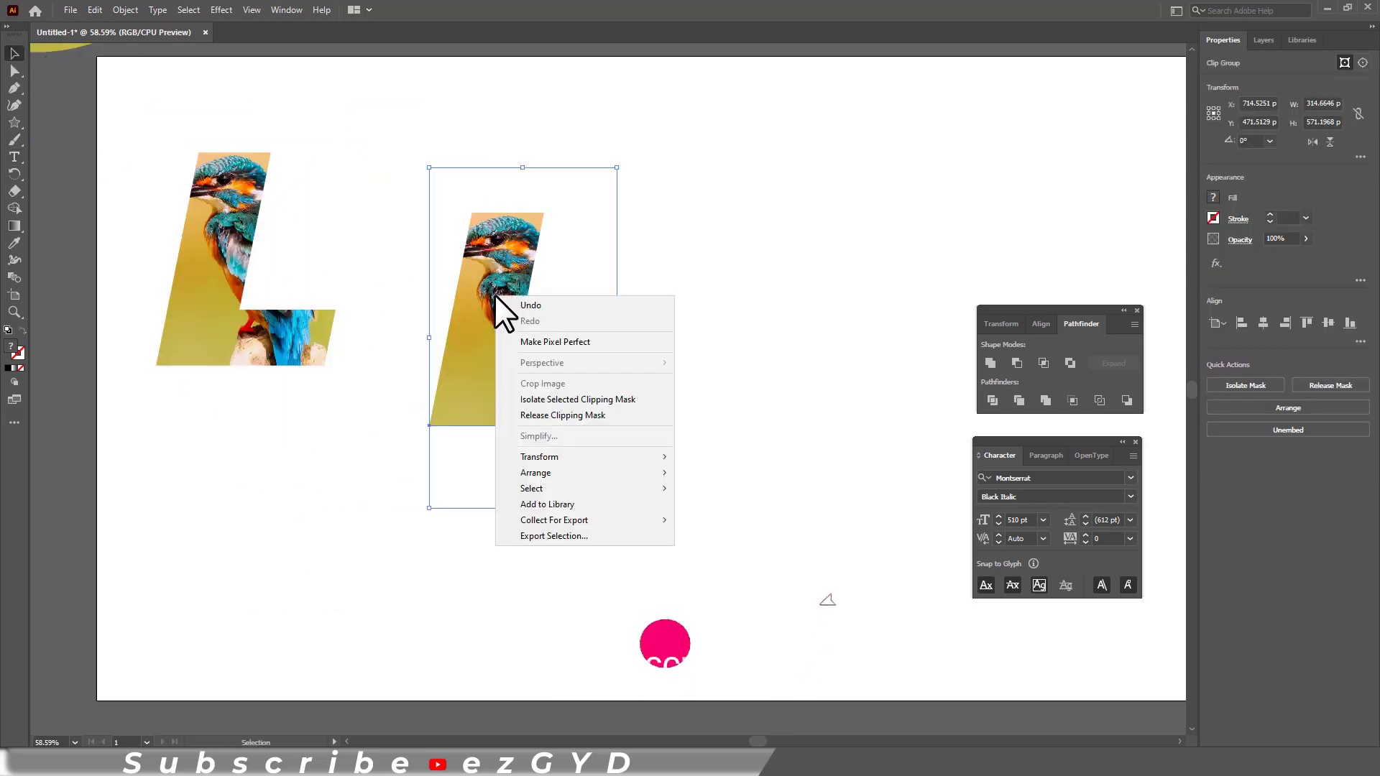
pyautogui.click(546, 415)
pyautogui.click(476, 602)
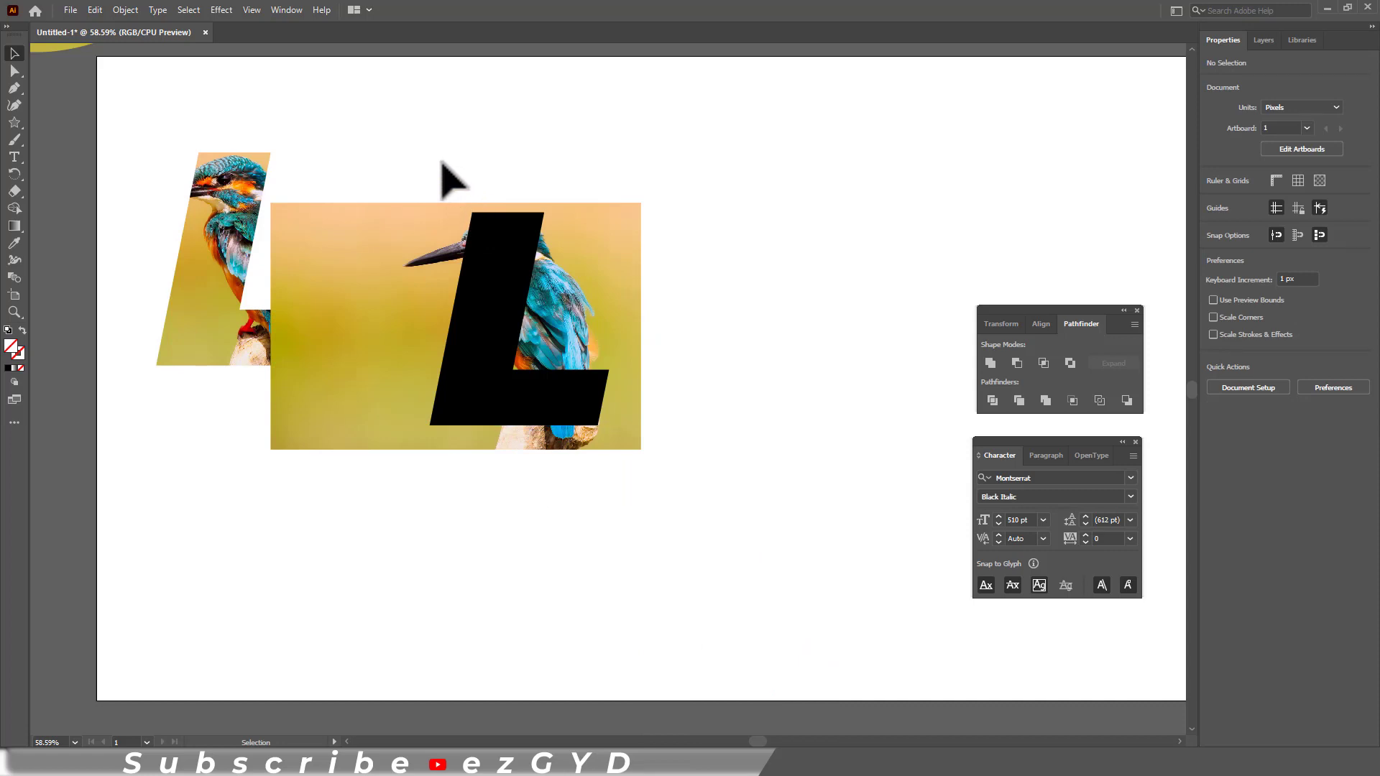
# - Give the released letter L over the full photo no fill and a black stroke
pyautogui.moveTo(423, 149); pyautogui.dragTo(508, 327)
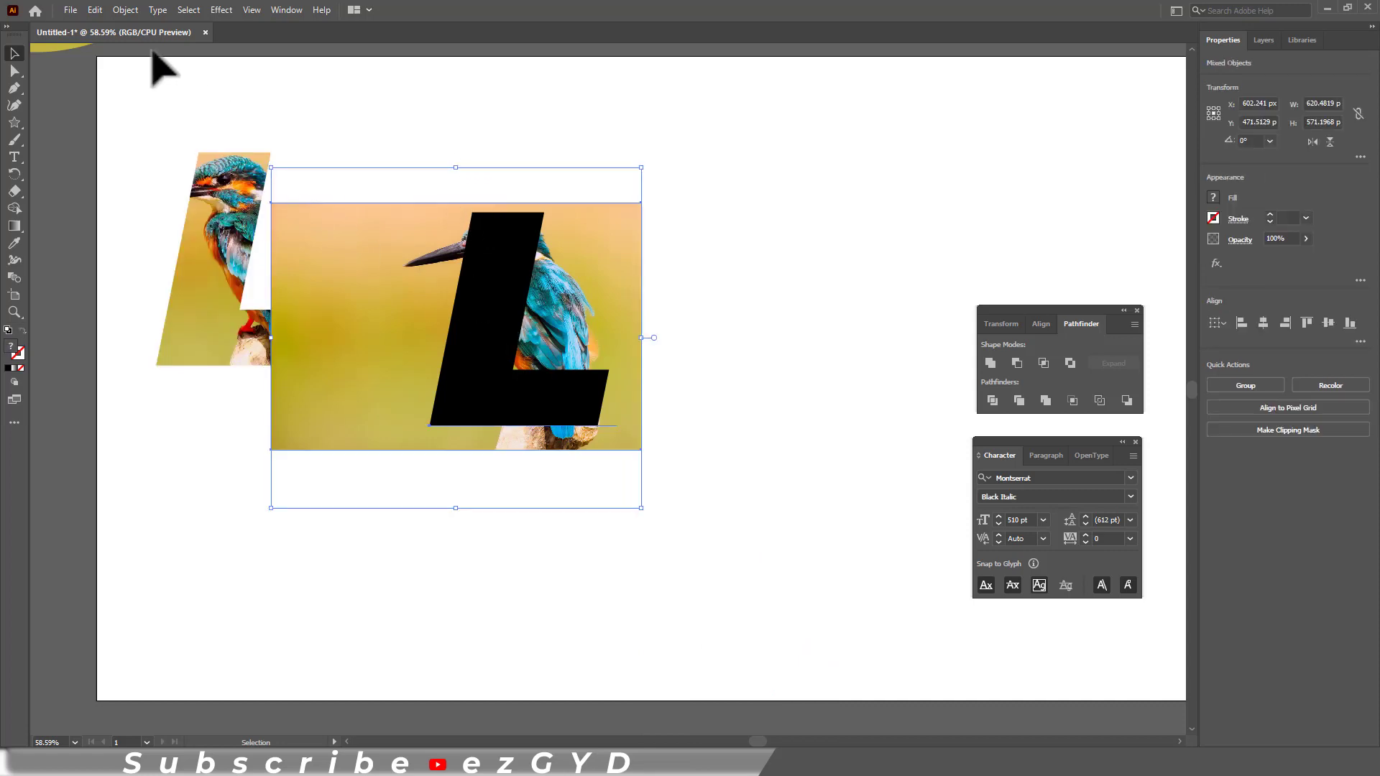
pyautogui.click(486, 293)
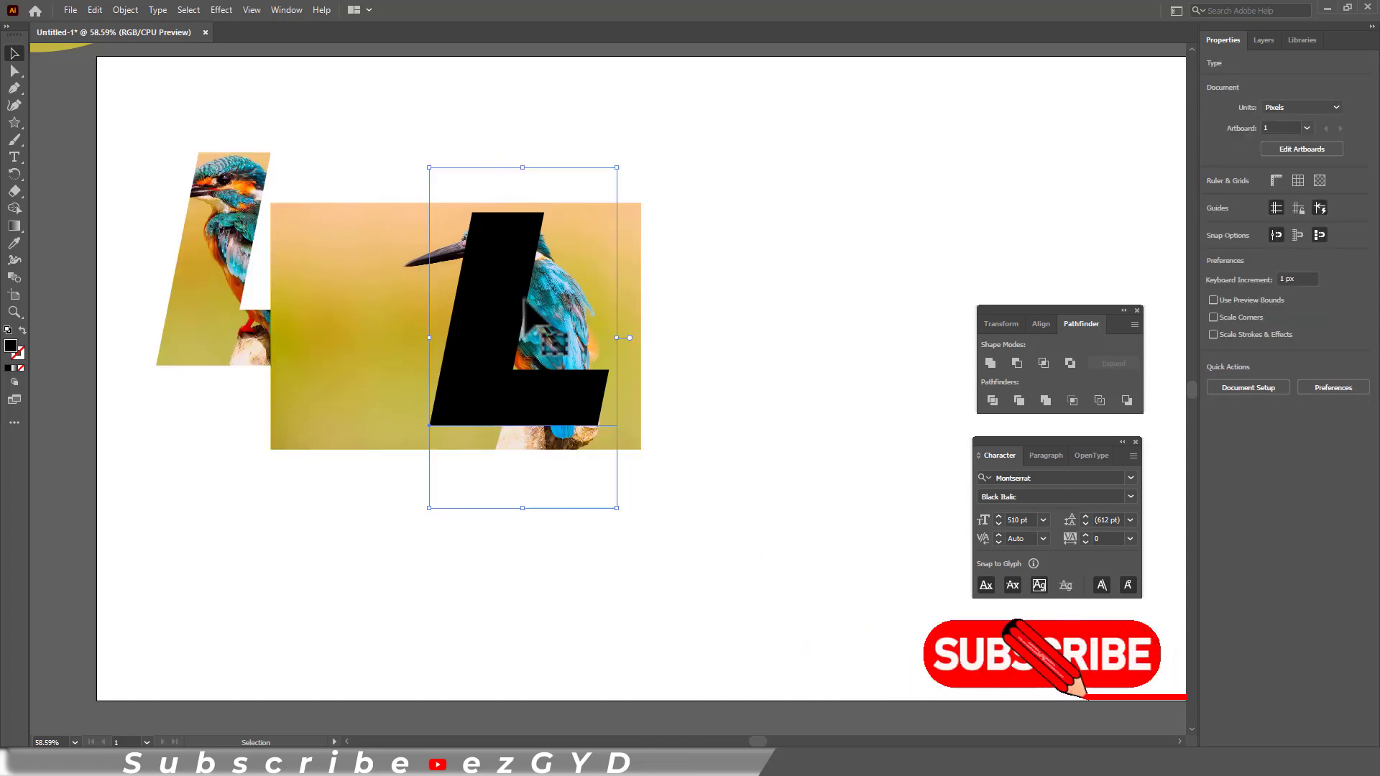
pyautogui.click(1212, 197)
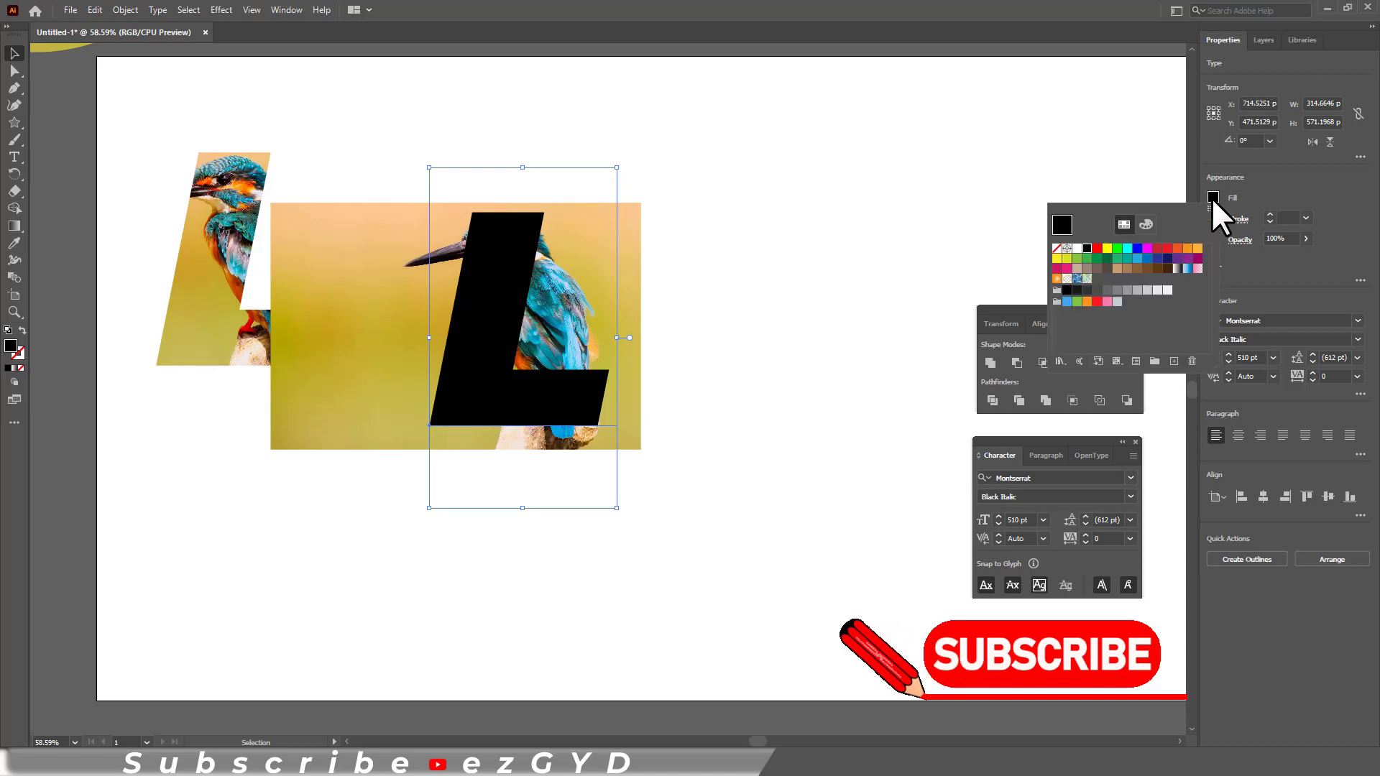
pyautogui.click(1056, 250)
pyautogui.click(695, 185)
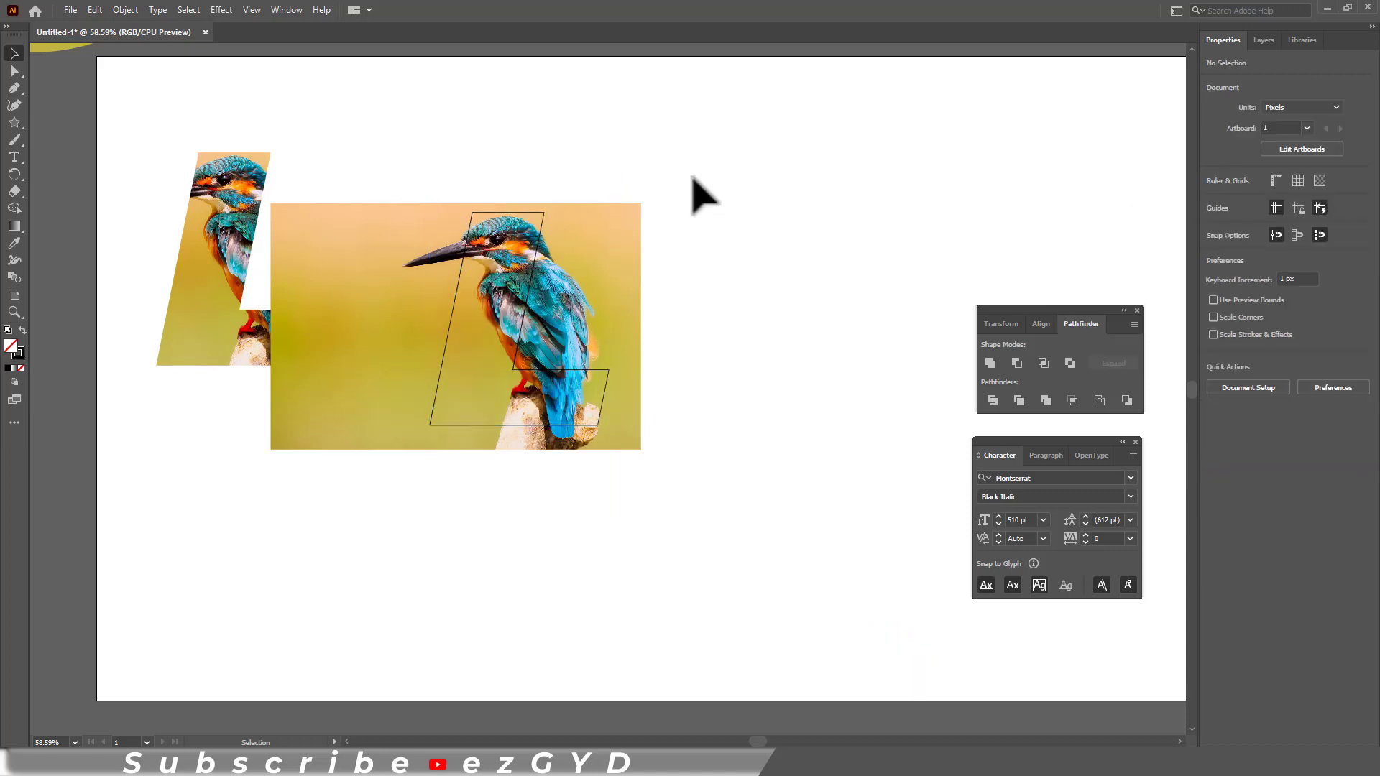
# - Try to align the outlined text letter L to the right edge of the kingfisher photo
pyautogui.hotkey('ctrl', 'space')
pyautogui.moveTo(391, 203); pyautogui.dragTo(628, 363)
pyautogui.press('space')
pyautogui.moveTo(623, 425); pyautogui.dragTo(567, 395)
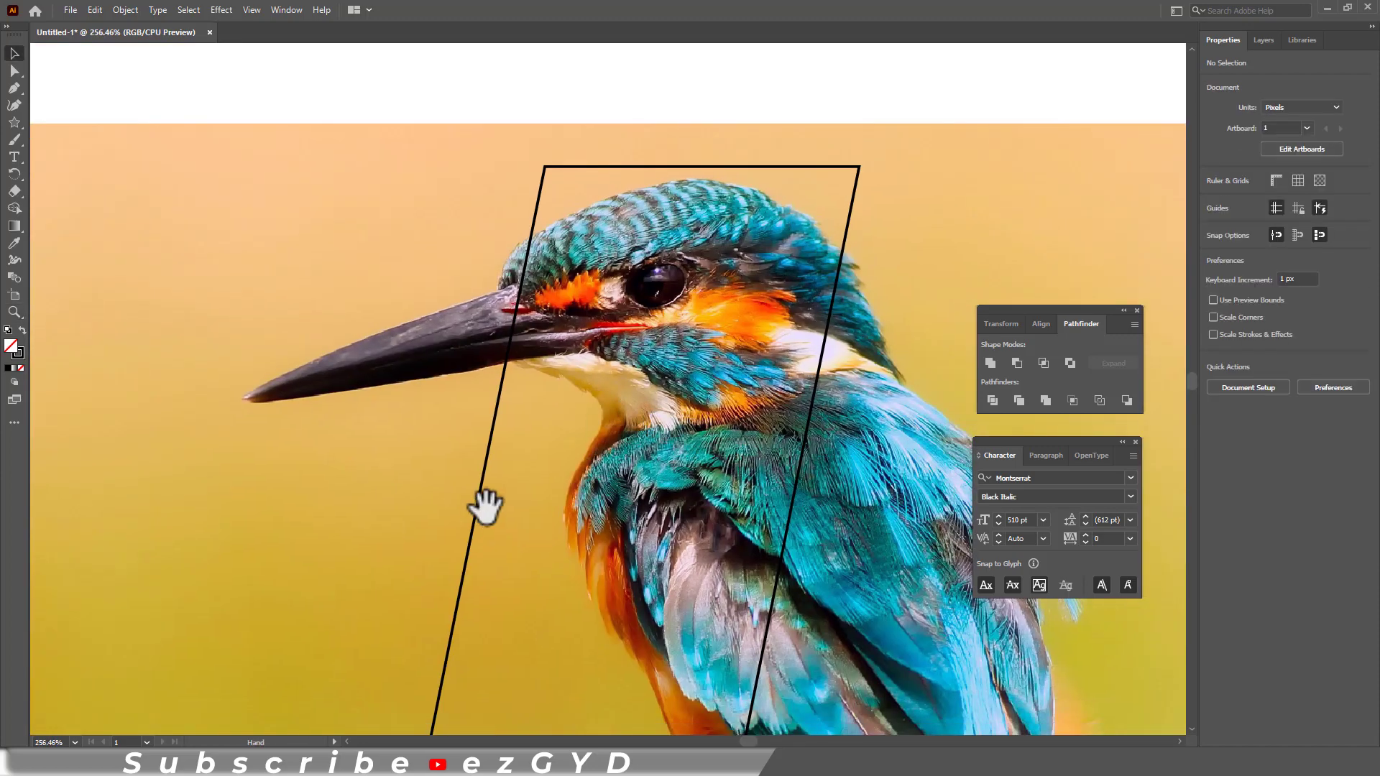
pyautogui.hotkey('ctrl', '0')
pyautogui.hotkey('ctrl', 'space')
pyautogui.press('space')
pyautogui.moveTo(294, 166); pyautogui.dragTo(536, 532)
pyautogui.click(659, 481)
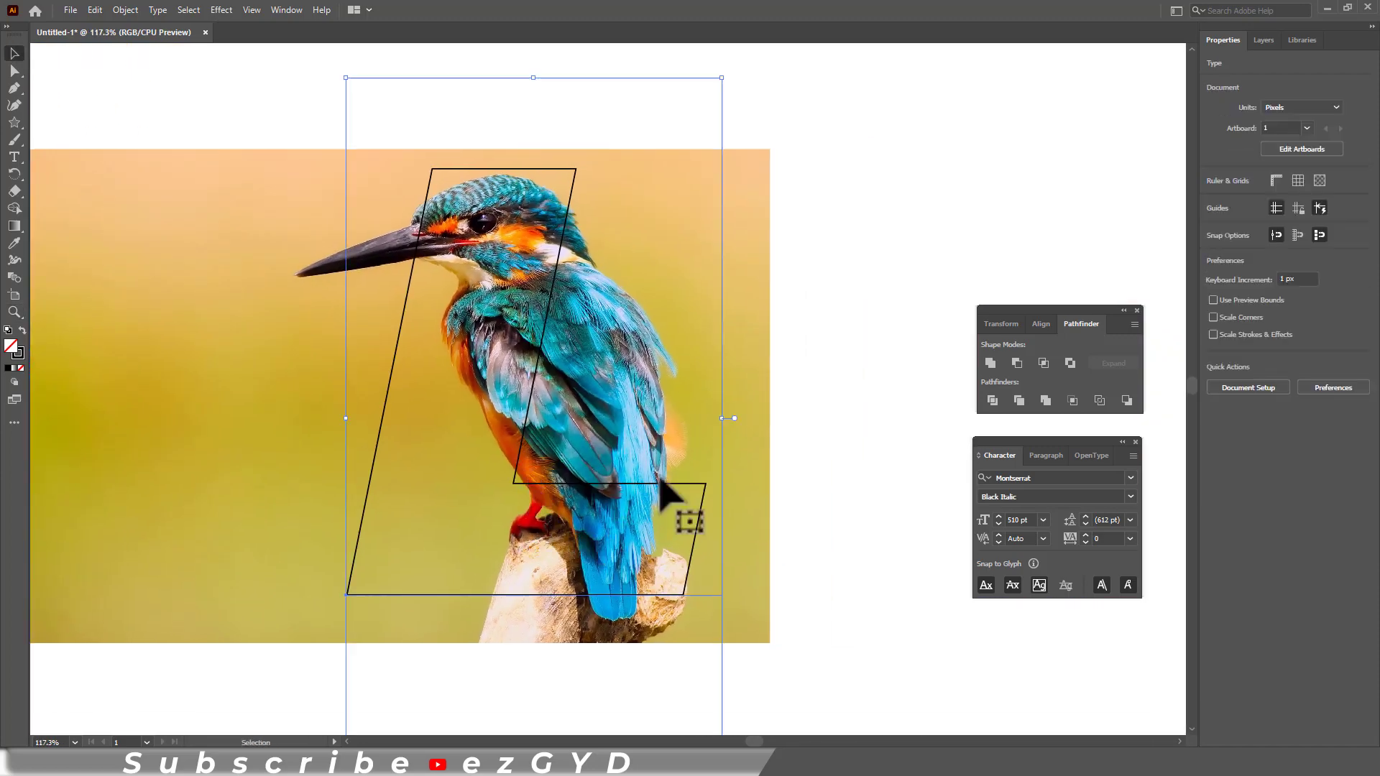
pyautogui.keyDown('shift'); pyautogui.click(730, 331); pyautogui.keyUp('shift')
pyautogui.click(1286, 323)
pyautogui.click(917, 276)
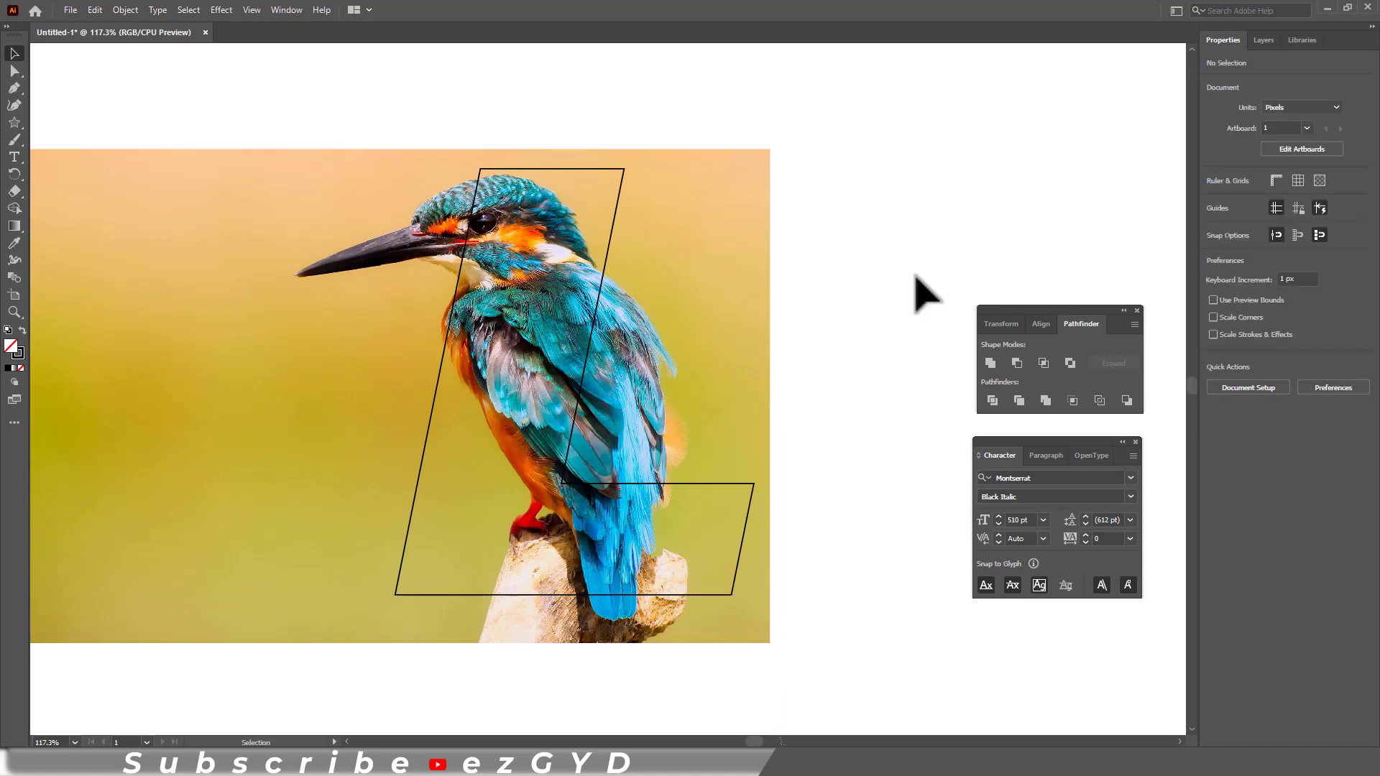
# - Convert the text letter L to outlines and align it to the right edge of the kingfisher photo
pyautogui.click(578, 400)
pyautogui.rightClick(574, 404)
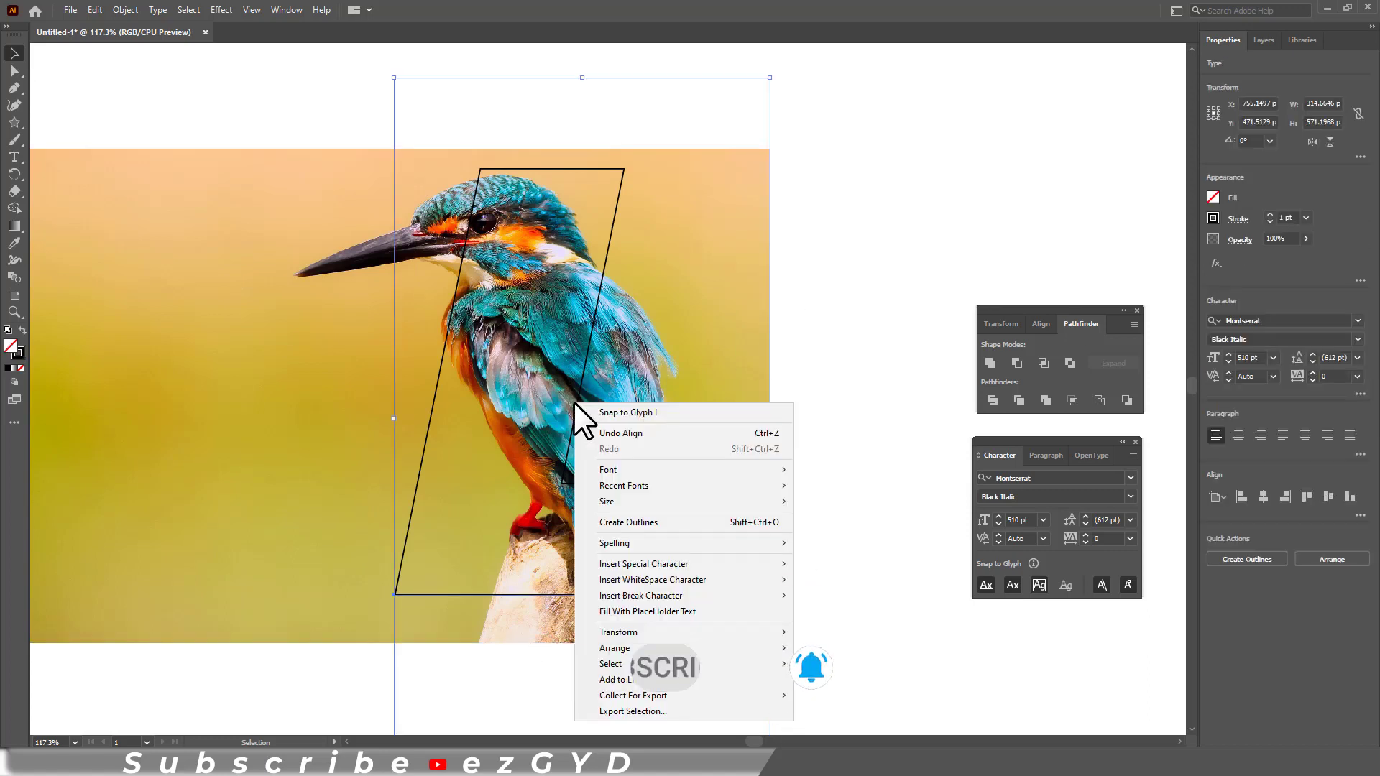
pyautogui.click(658, 520)
pyautogui.moveTo(848, 262); pyautogui.dragTo(753, 489)
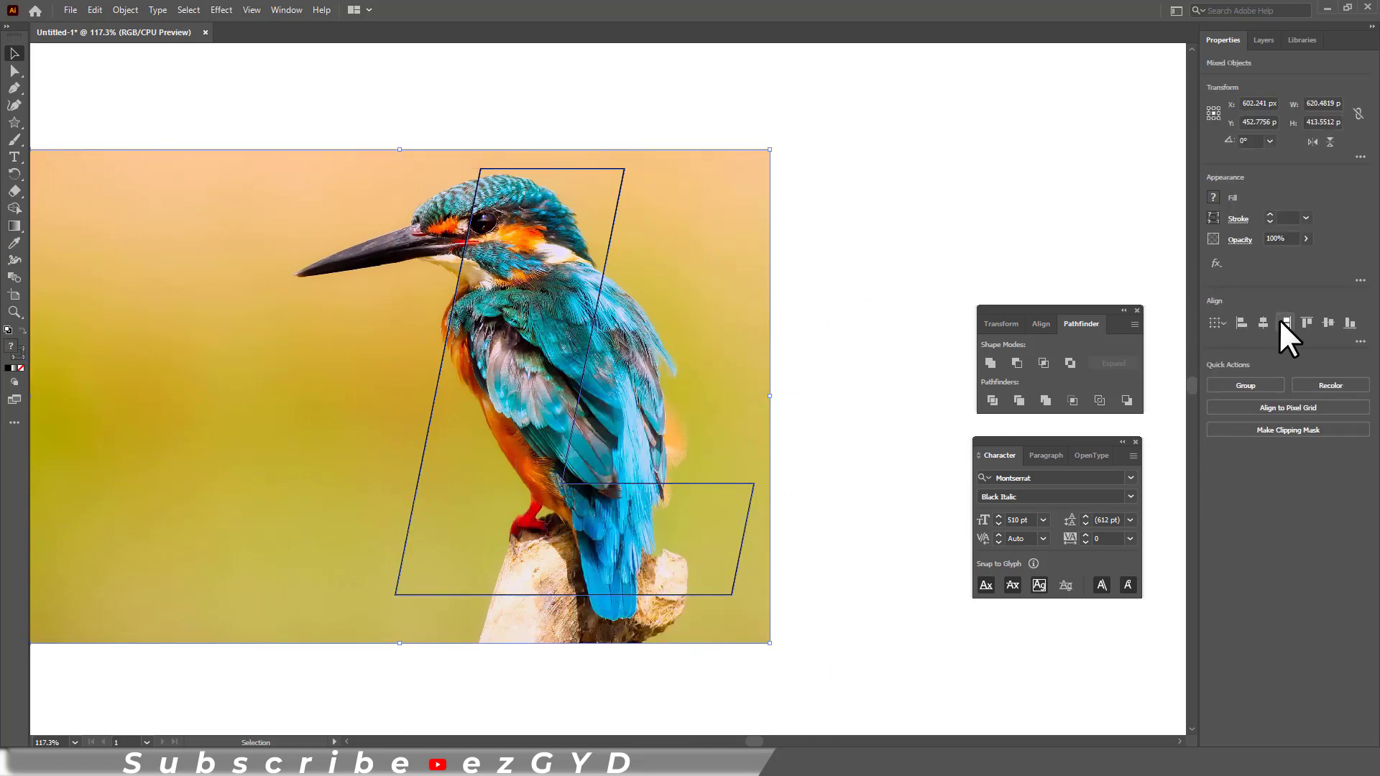
pyautogui.click(1283, 323)
pyautogui.click(825, 722)
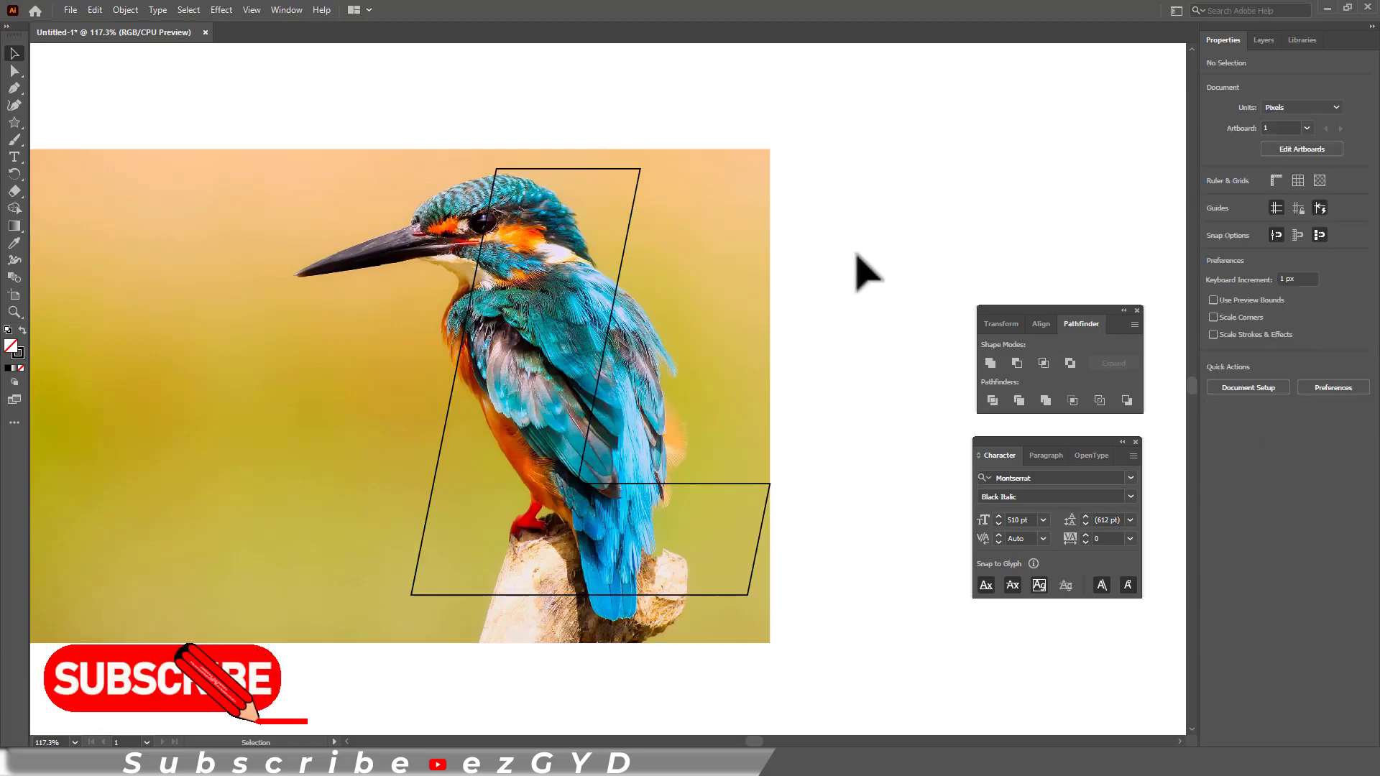
# - Start a Pen path inside the L and trace the kingfisher's breast and throat up to the base of the beak
pyautogui.press('z')
pyautogui.moveTo(267, 145); pyautogui.dragTo(619, 72)
pyautogui.click(15, 89)
pyautogui.hotkey('ctrl', '+')
pyautogui.hotkey('ctrl', '+')
pyautogui.hotkey('ctrl', '+')
pyautogui.hotkey('ctrl', '+')
pyautogui.click(808, 481)
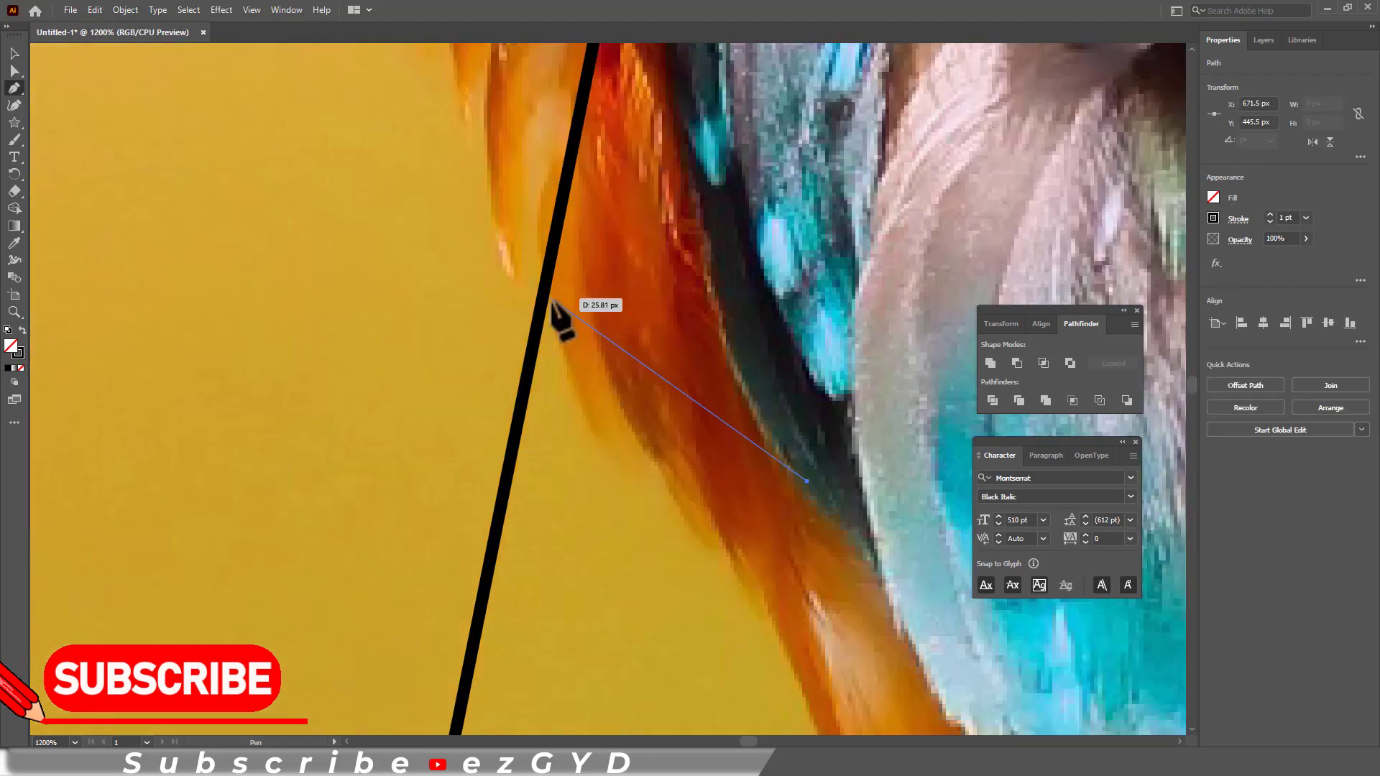
pyautogui.hotkey('ctrl', '-')
pyautogui.hotkey('ctrl', '-')
pyautogui.hotkey('ctrl', '-')
pyautogui.moveTo(594, 315); pyautogui.dragTo(675, 199)
pyautogui.hotkey('ctrl', '+')
pyautogui.hotkey('ctrl', '+')
pyautogui.hotkey('ctrl', '+')
pyautogui.click(472, 335)
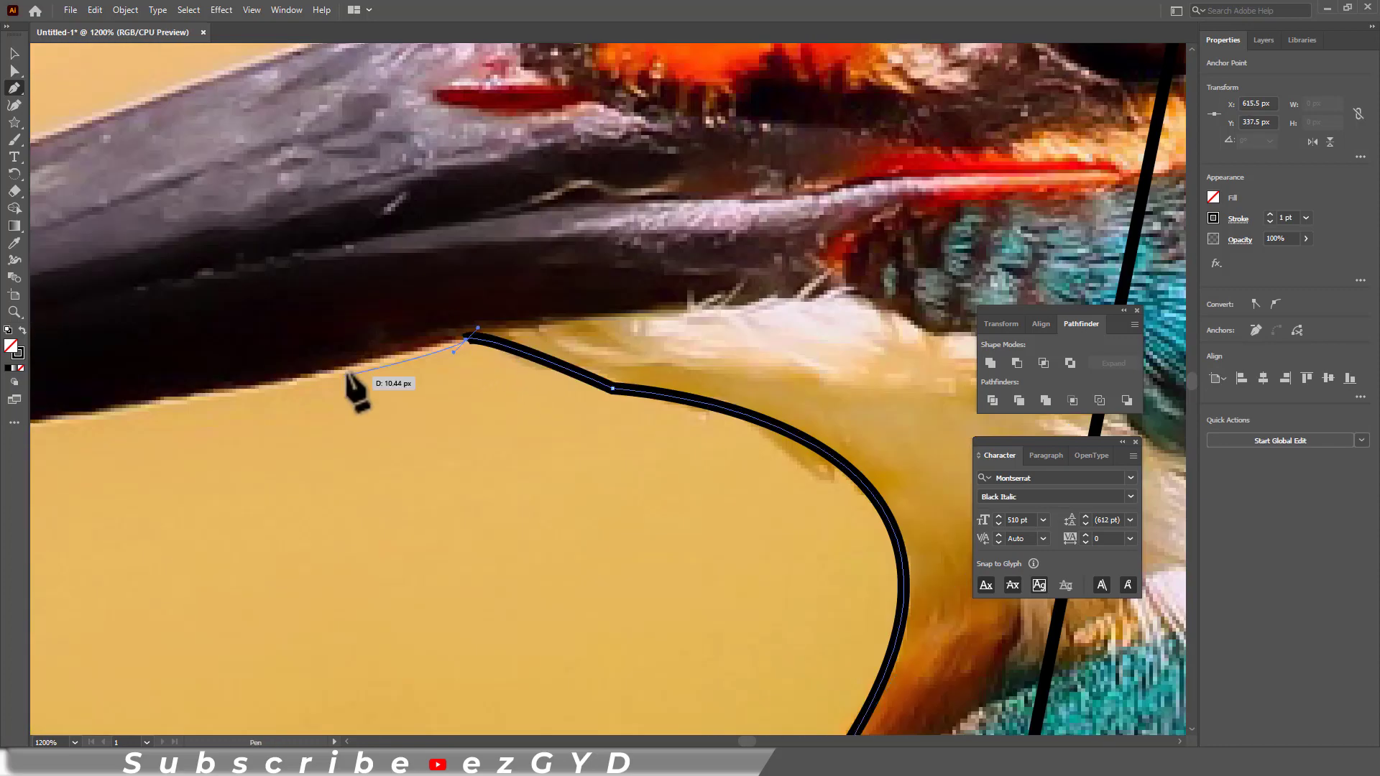
# - Continue the Pen path along the beak's lower edge, around its tip and back along its upper edge to the head
pyautogui.click(302, 375)
pyautogui.moveTo(152, 407); pyautogui.dragTo(718, 484)
pyautogui.moveTo(221, 535); pyautogui.dragTo(785, 519)
pyautogui.click(786, 519)
pyautogui.click(505, 567)
pyautogui.click(309, 567)
pyautogui.click(1136, 180)
pyautogui.moveTo(1136, 179); pyautogui.dragTo(156, 543)
pyautogui.hotkey('ctrl', '-')
pyautogui.hotkey('ctrl', '-')
pyautogui.hotkey('ctrl', '-')
pyautogui.hotkey('ctrl', '-')
pyautogui.click(524, 415)
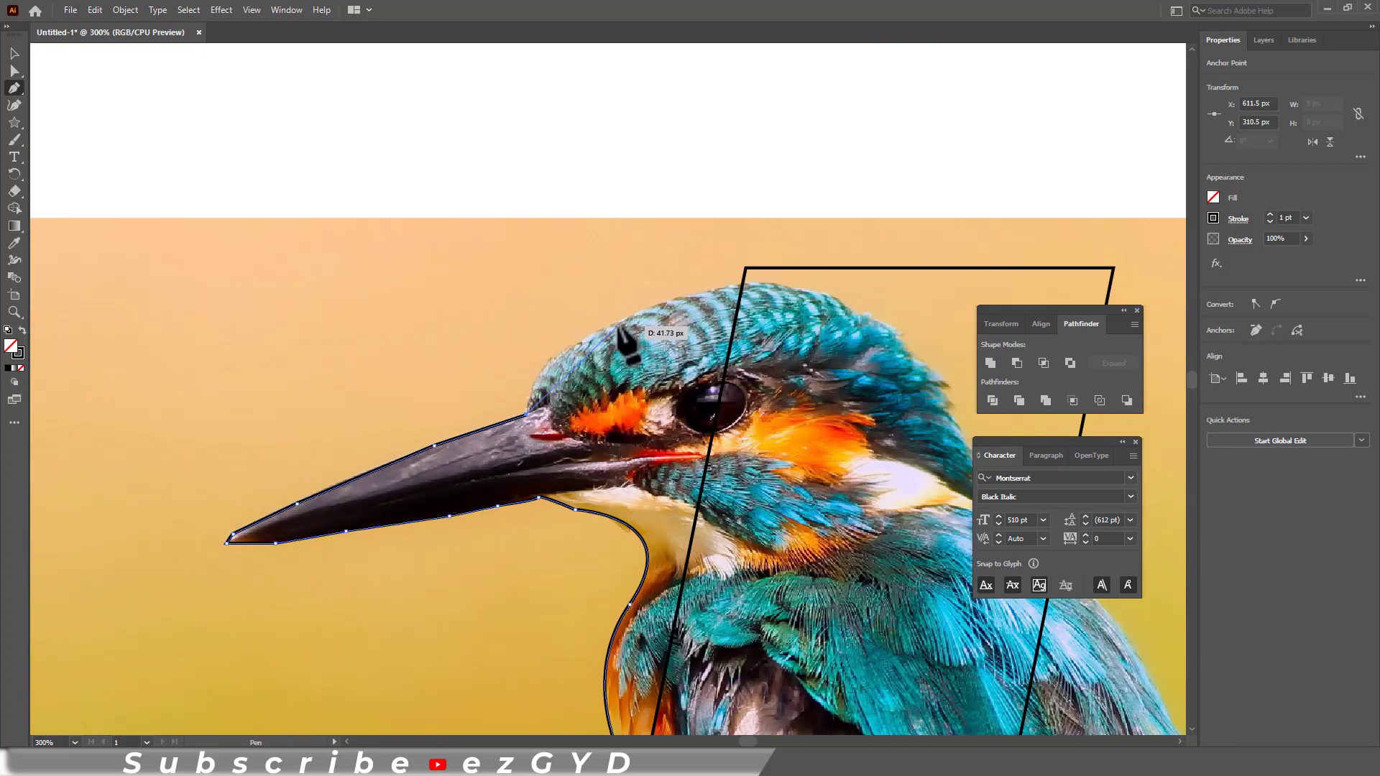
# - Trace the crown of the kingfisher's head and close the path through the body inside the letter L
pyautogui.moveTo(618, 322); pyautogui.dragTo(718, 282)
pyautogui.click(759, 284)
pyautogui.click(890, 356)
pyautogui.moveTo(889, 357); pyautogui.dragTo(887, 210)
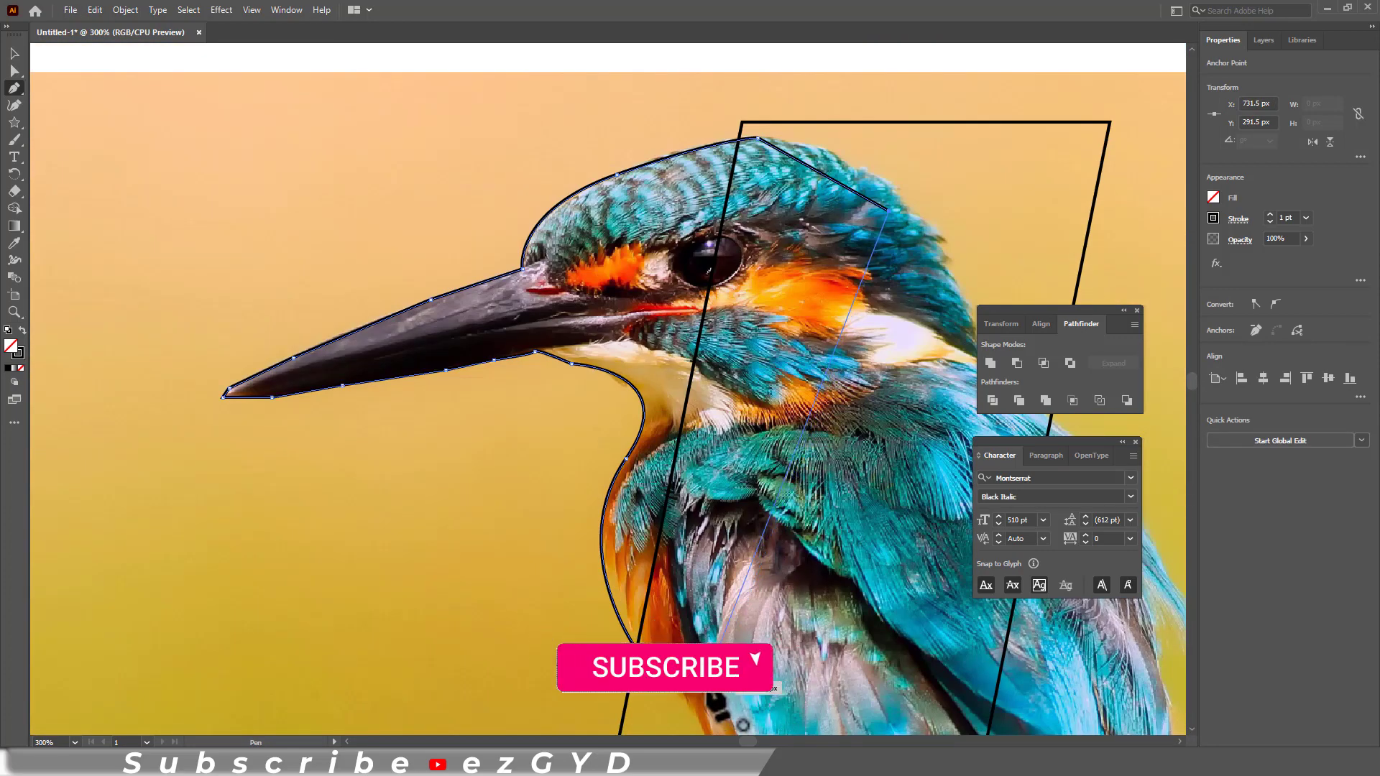
pyautogui.click(703, 694)
# - Unite the traced head-and-beak shape with the letter L outline
pyautogui.click(18, 56)
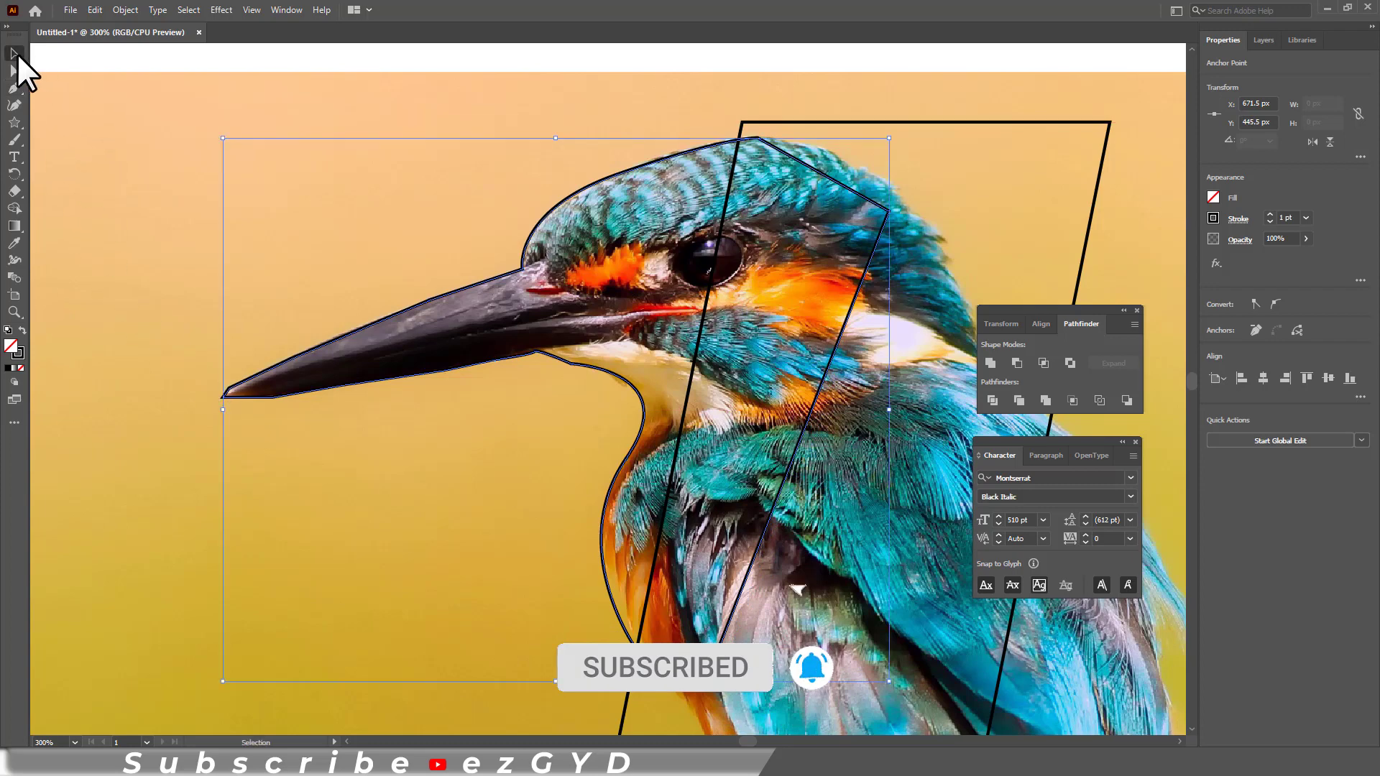
pyautogui.keyDown('shift'); pyautogui.click(761, 124); pyautogui.keyUp('shift')
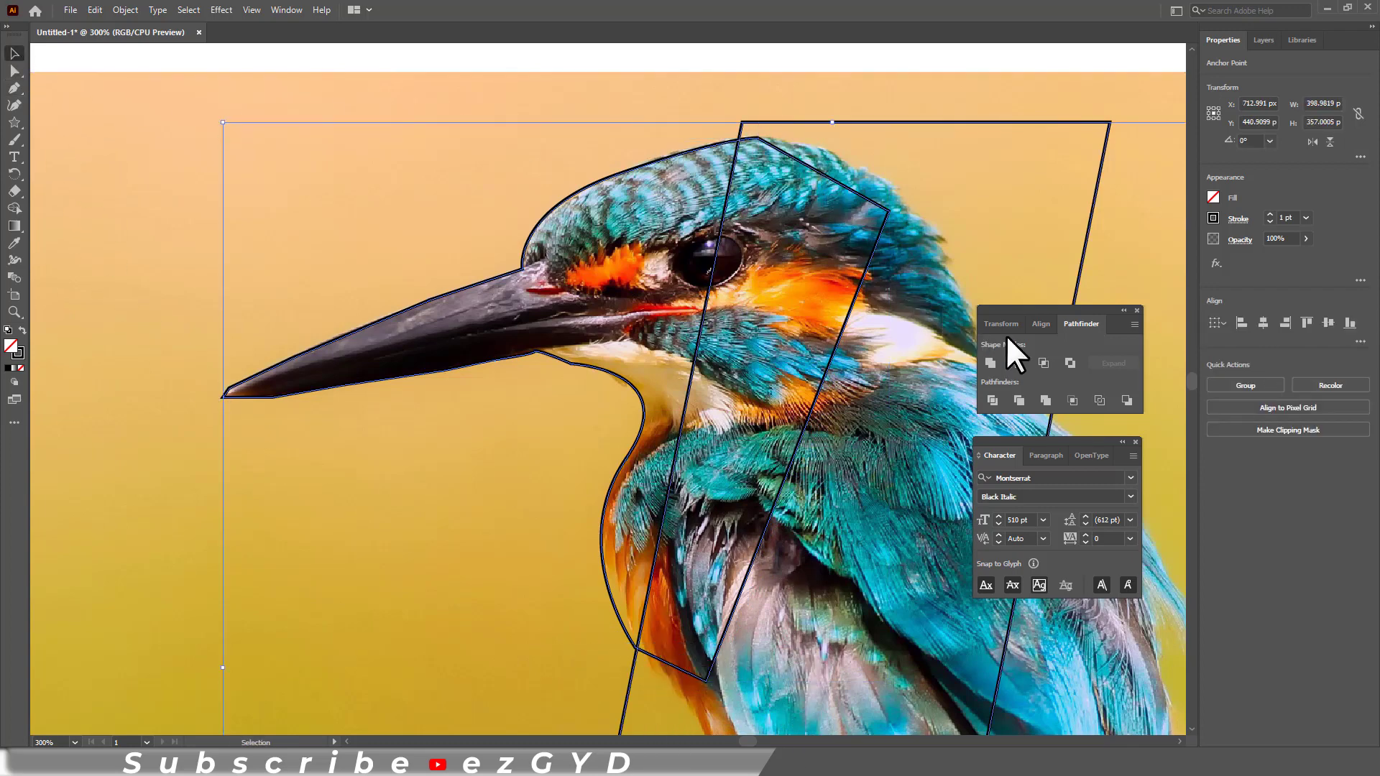
pyautogui.click(990, 365)
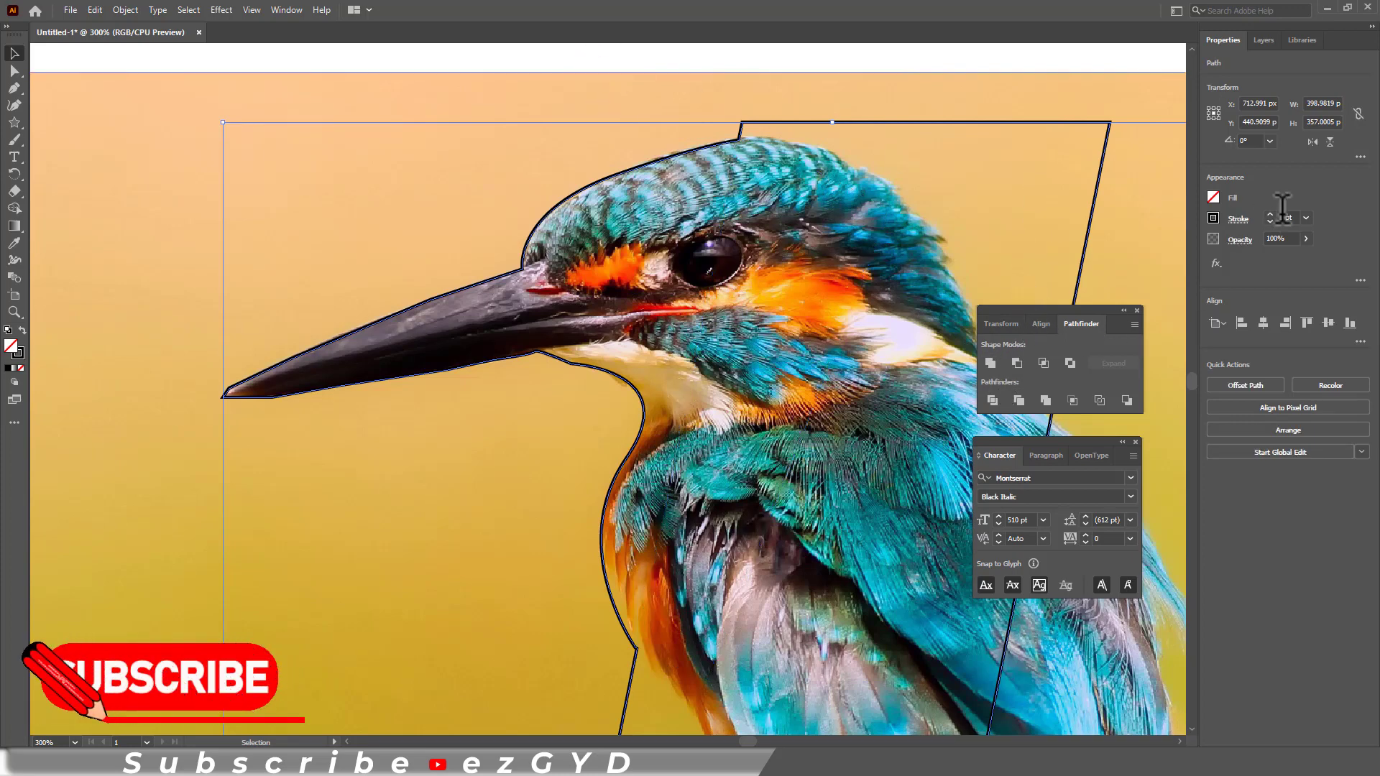
# - Give the united letter shape a black fill and no stroke
pyautogui.scroll(-3, 1287, 214)
pyautogui.scroll(-1, 1287, 213)
pyautogui.click(1215, 199)
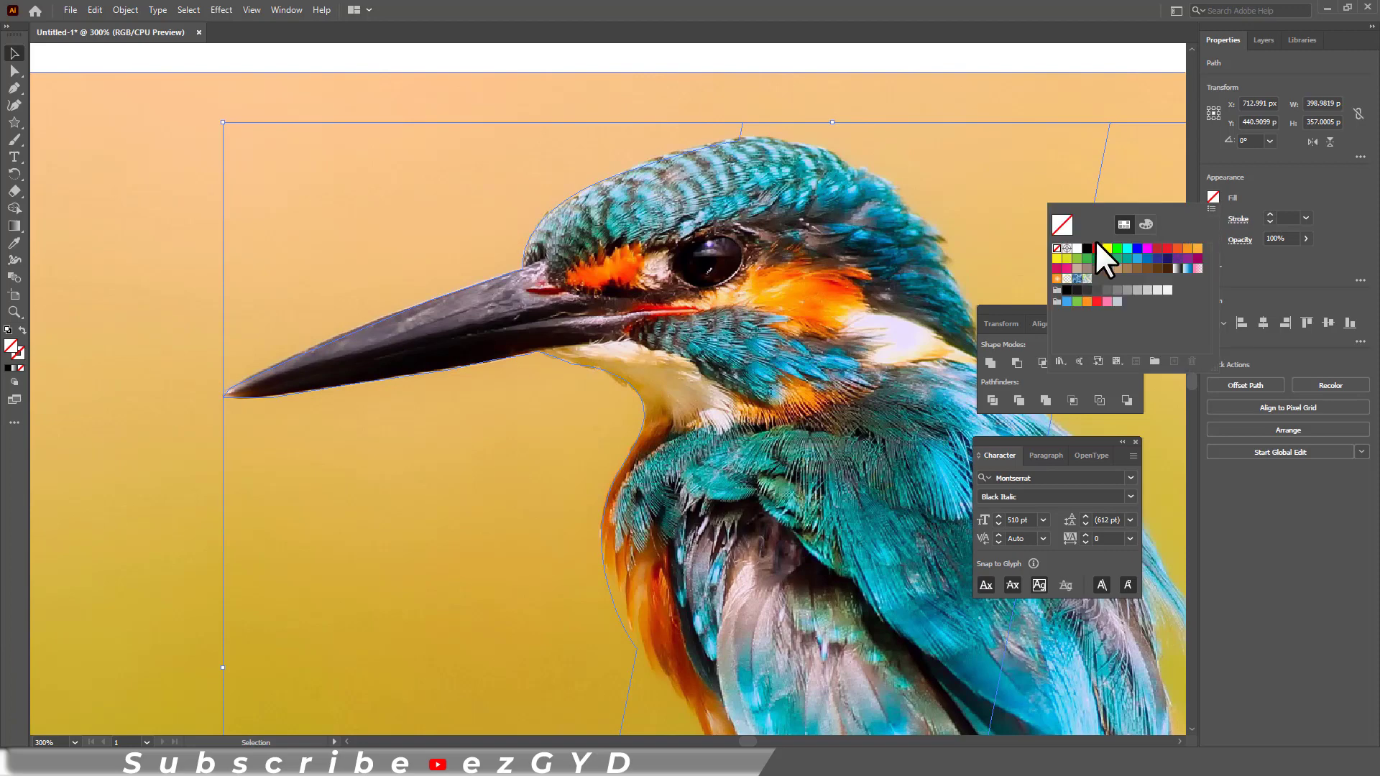
pyautogui.click(1082, 247)
pyautogui.click(742, 57)
pyautogui.hotkey('ctrl', '0')
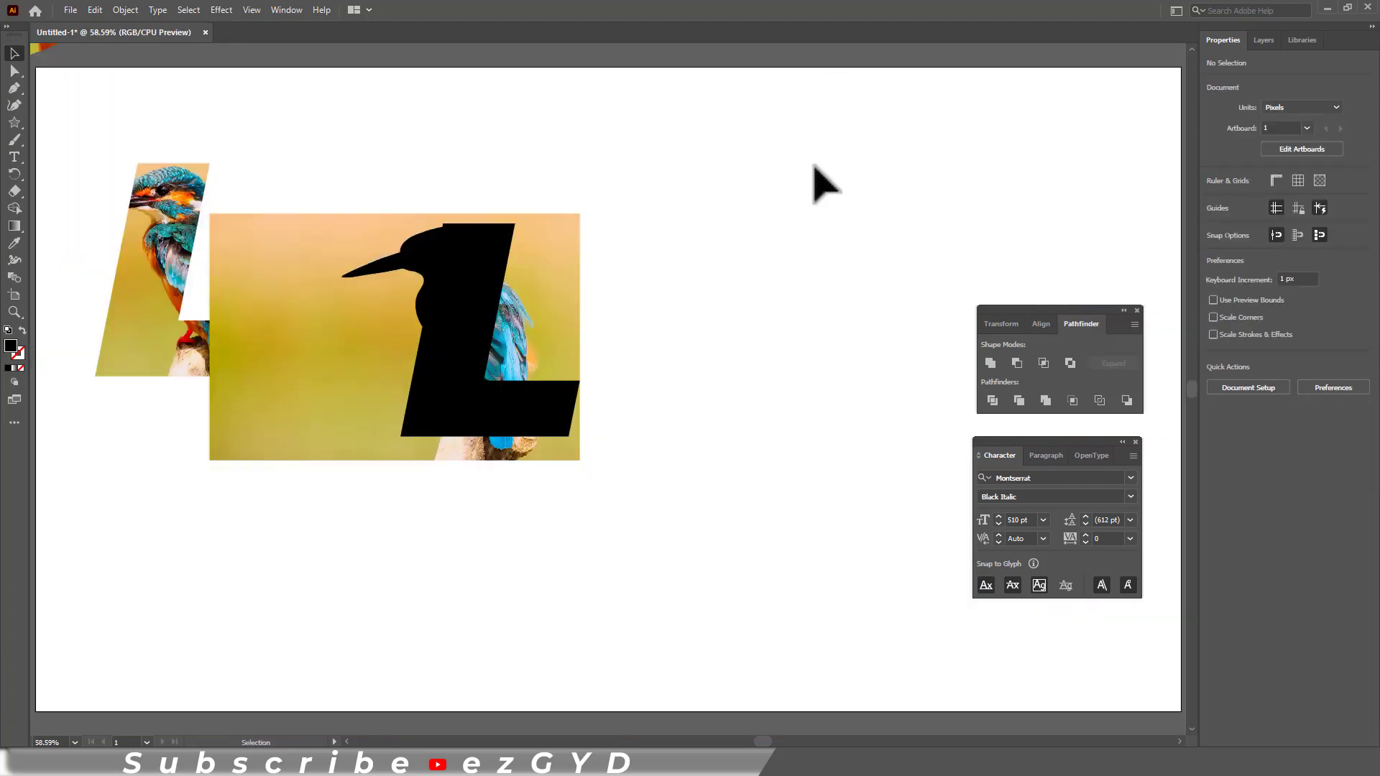
# - Make a clipping mask from the black letter shape and the kingfisher photo
pyautogui.click(564, 286)
pyautogui.keyDown('shift'); pyautogui.click(477, 407); pyautogui.keyUp('shift')
pyautogui.rightClick(463, 335)
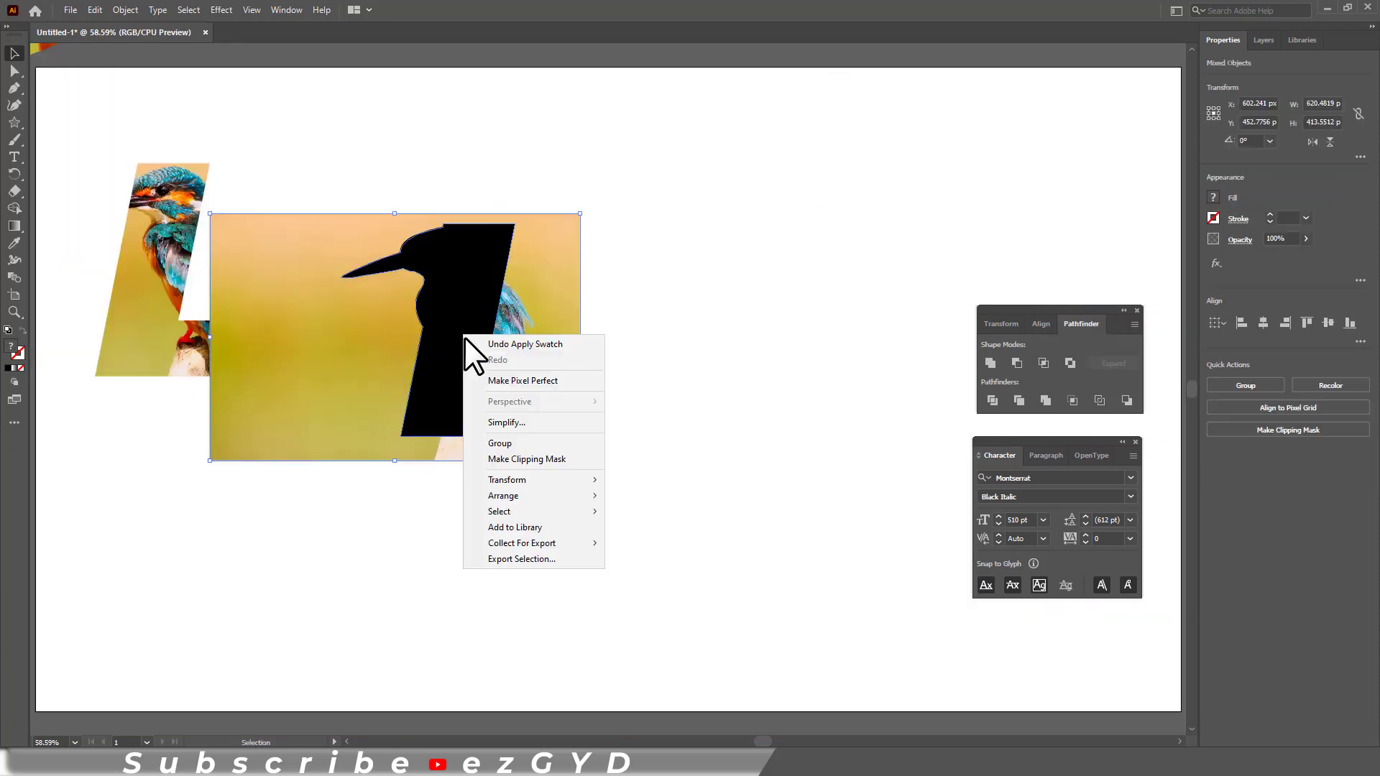
pyautogui.click(525, 459)
pyautogui.click(648, 491)
pyautogui.click(481, 438)
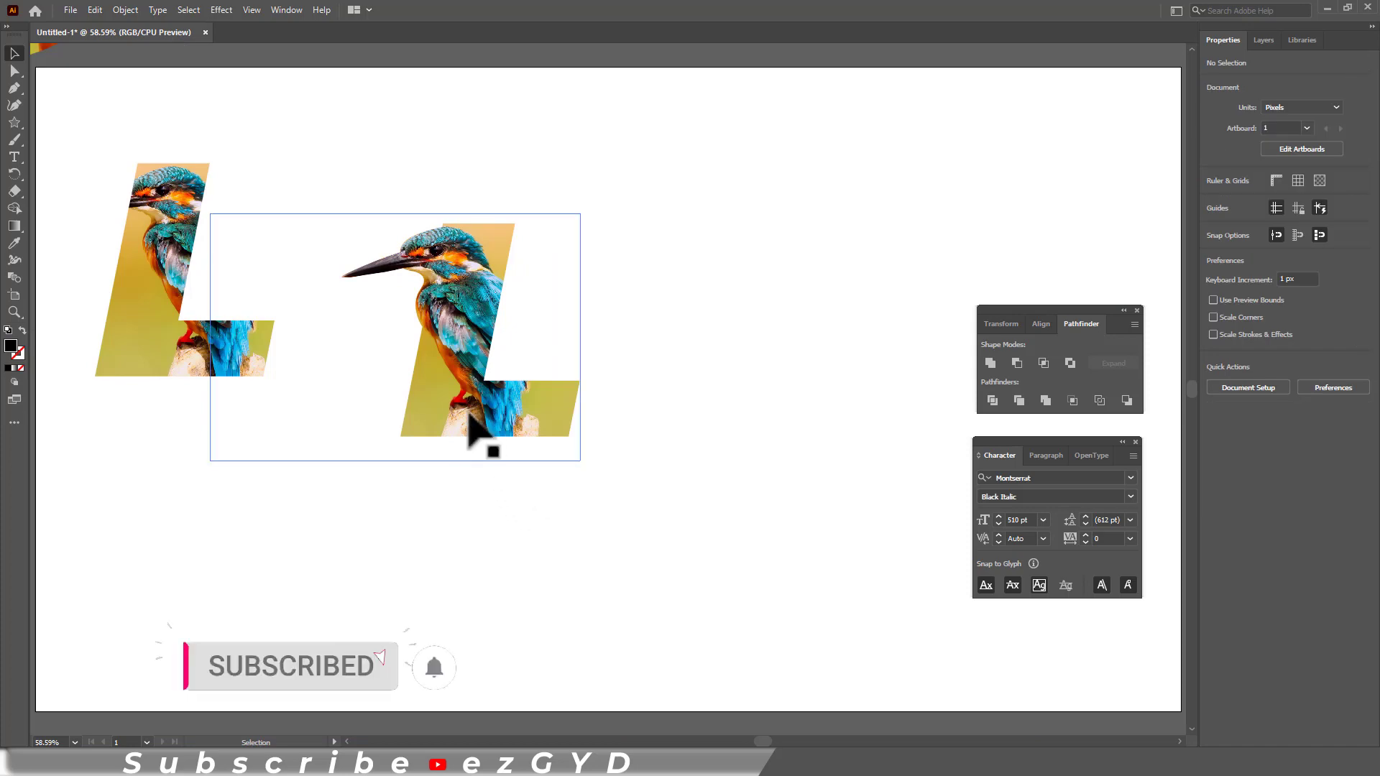